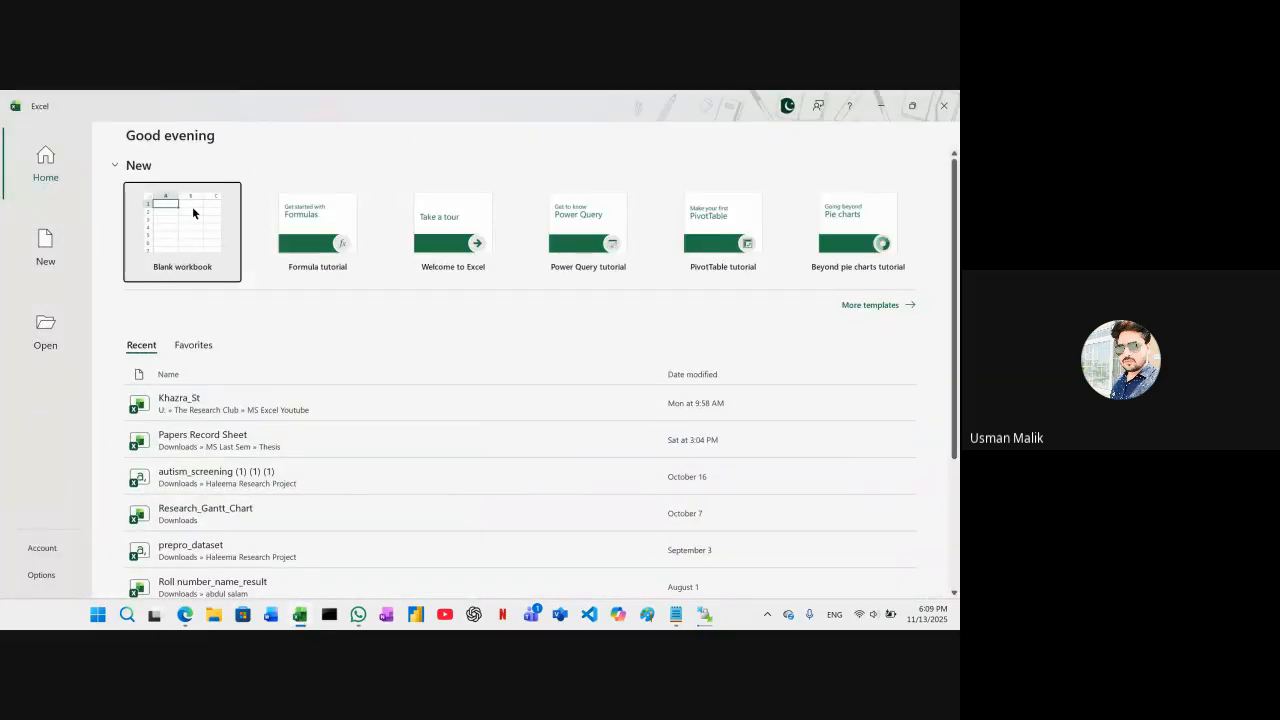
Create a blank workbook and try to open Khazra_St from the list of recent files
{"action": "left_click", "coordinate": [193, 212]}
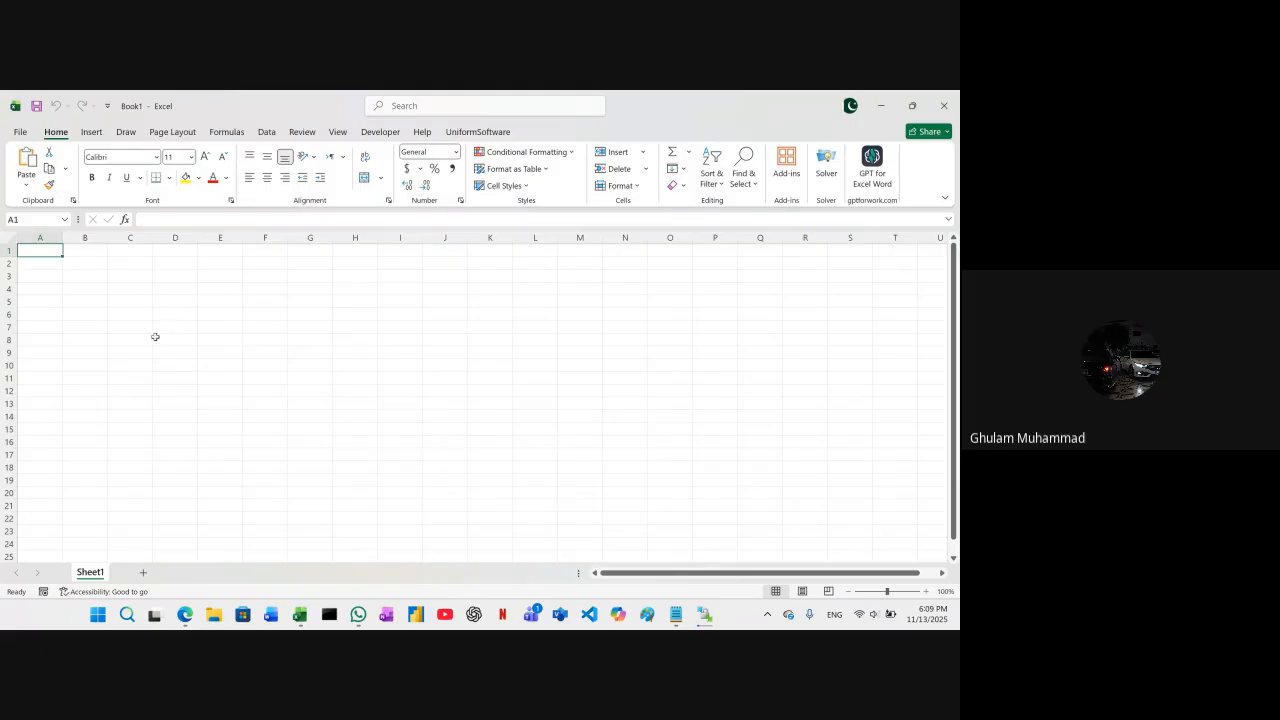
{"action": "left_click", "coordinate": [20, 131]}
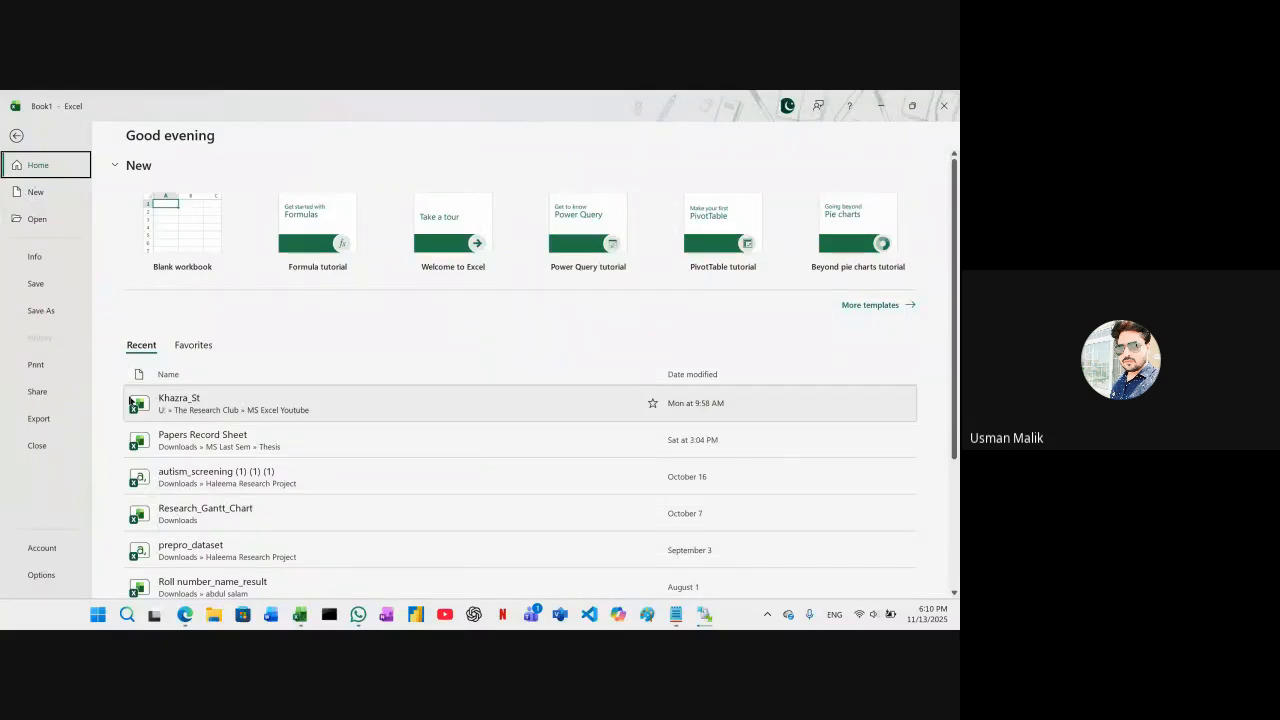
{"action": "left_click", "coordinate": [218, 406]}
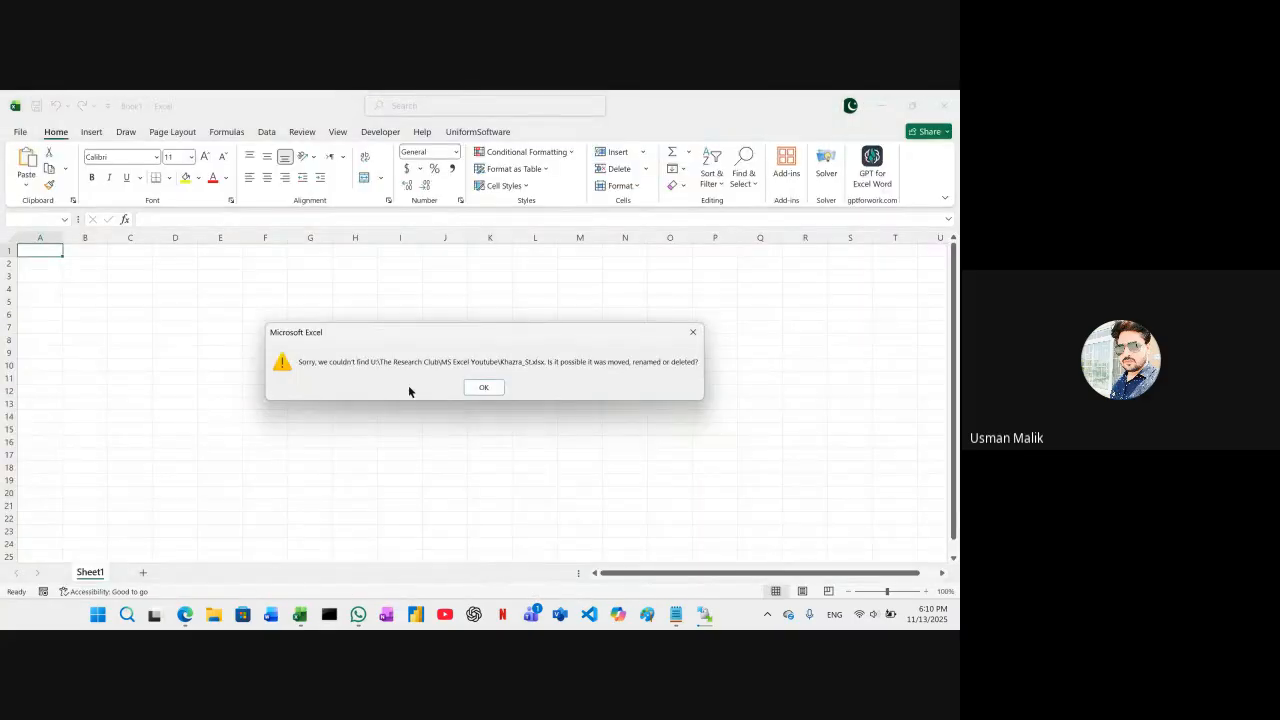
{"action": "left_click", "coordinate": [484, 387]}
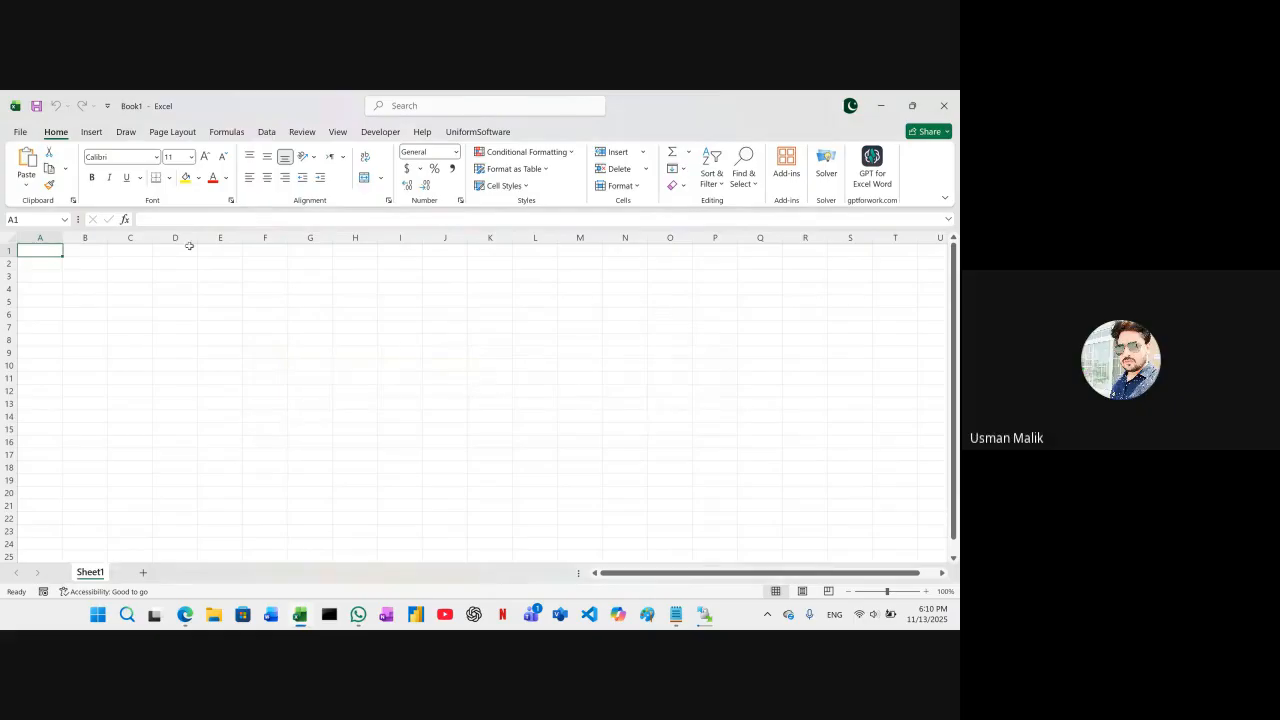
{"action": "left_click", "coordinate": [18, 131]}
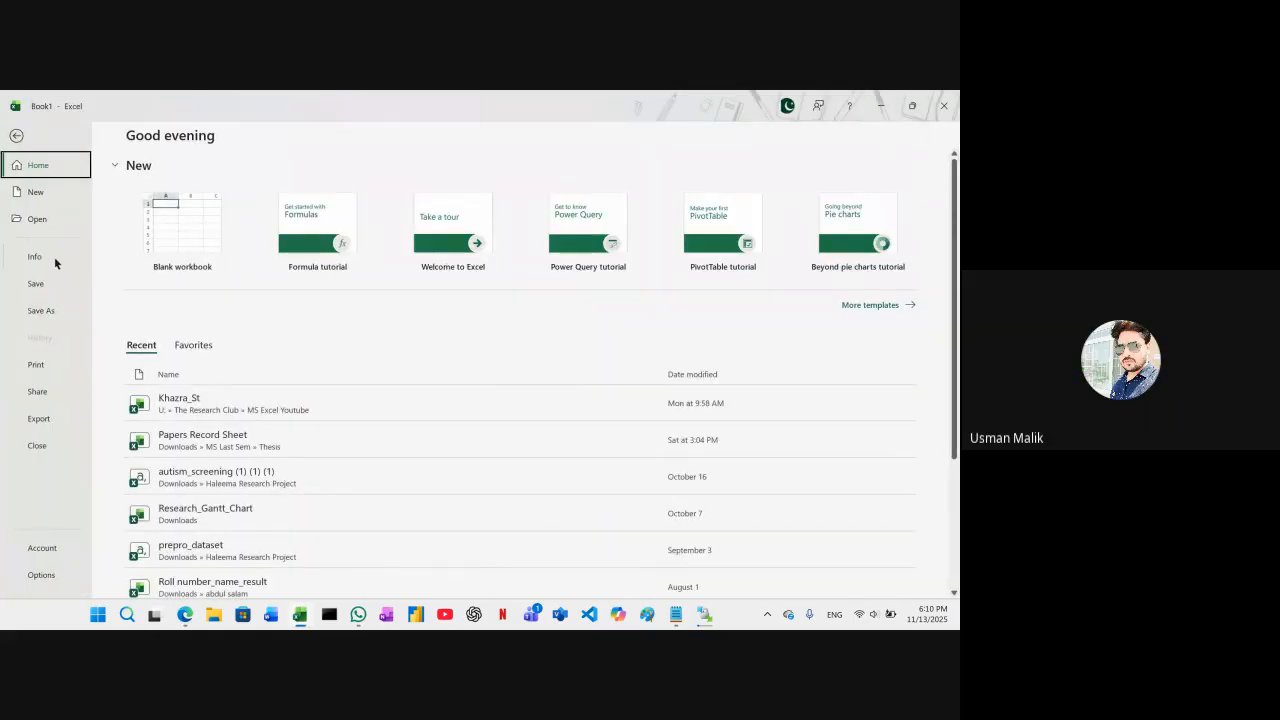
{"action": "left_click", "coordinate": [34, 219]}
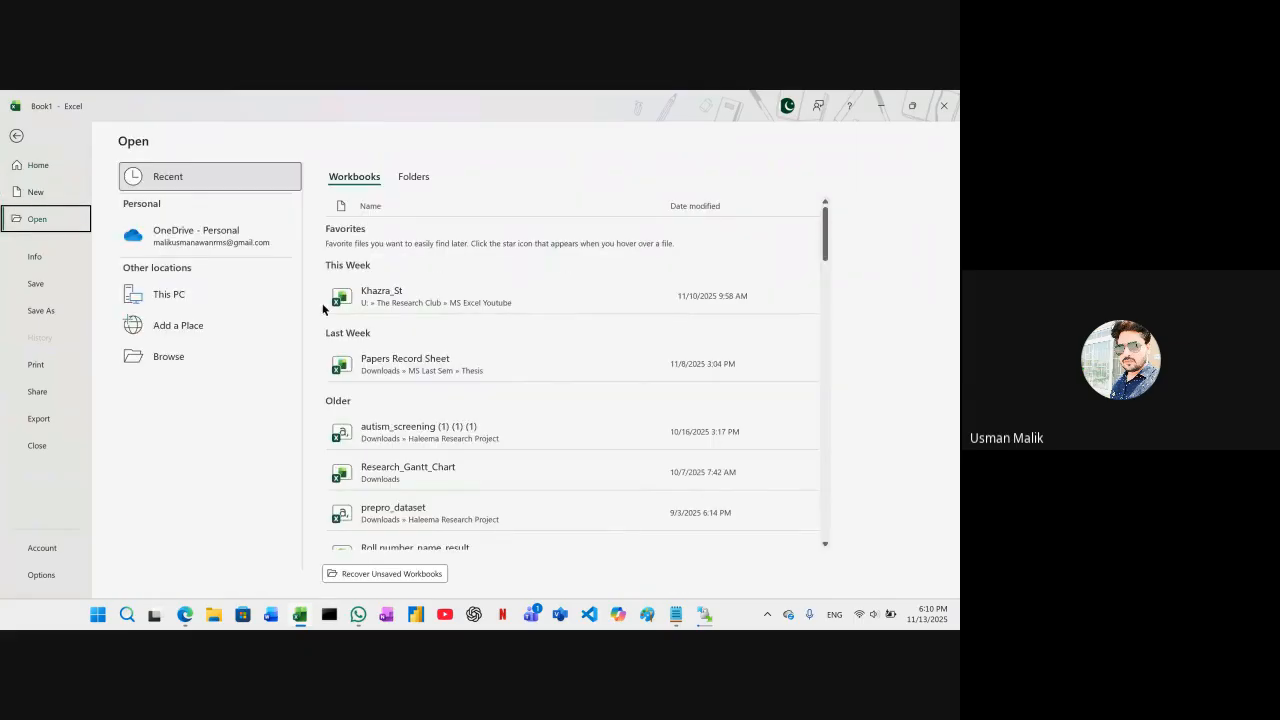
{"action": "left_click", "coordinate": [389, 309]}
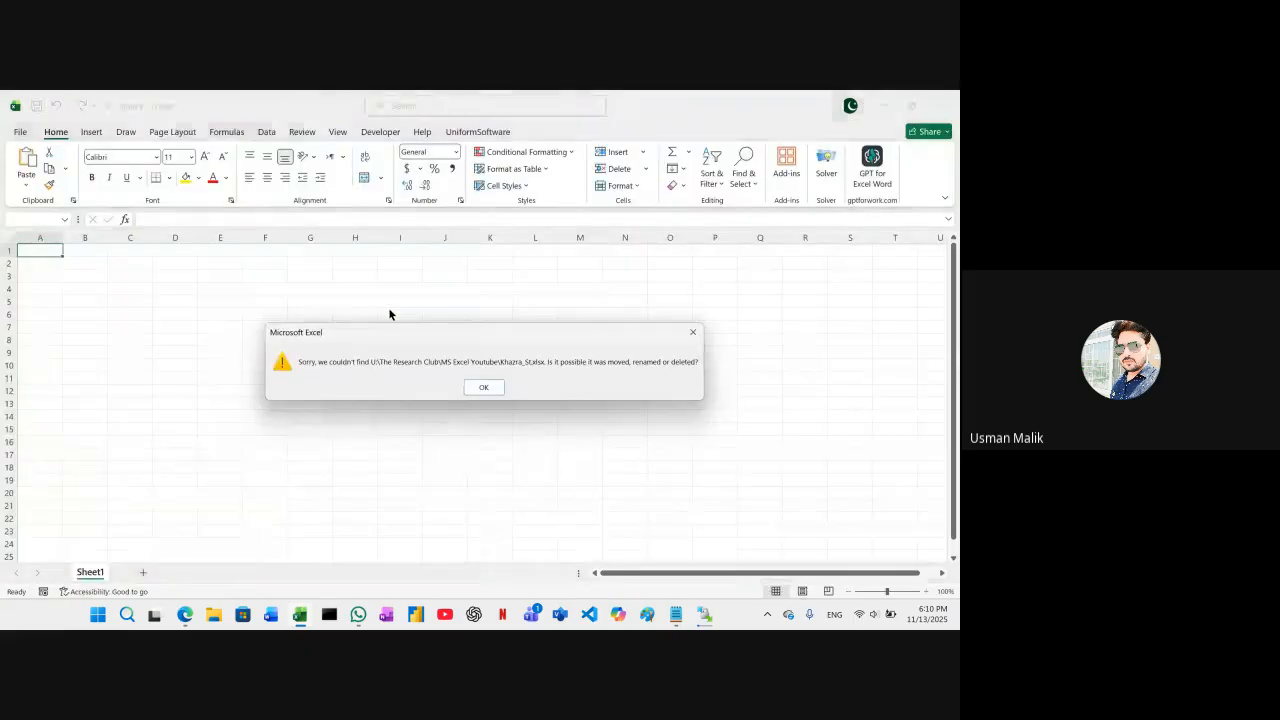
{"action": "left_click", "coordinate": [488, 388]}
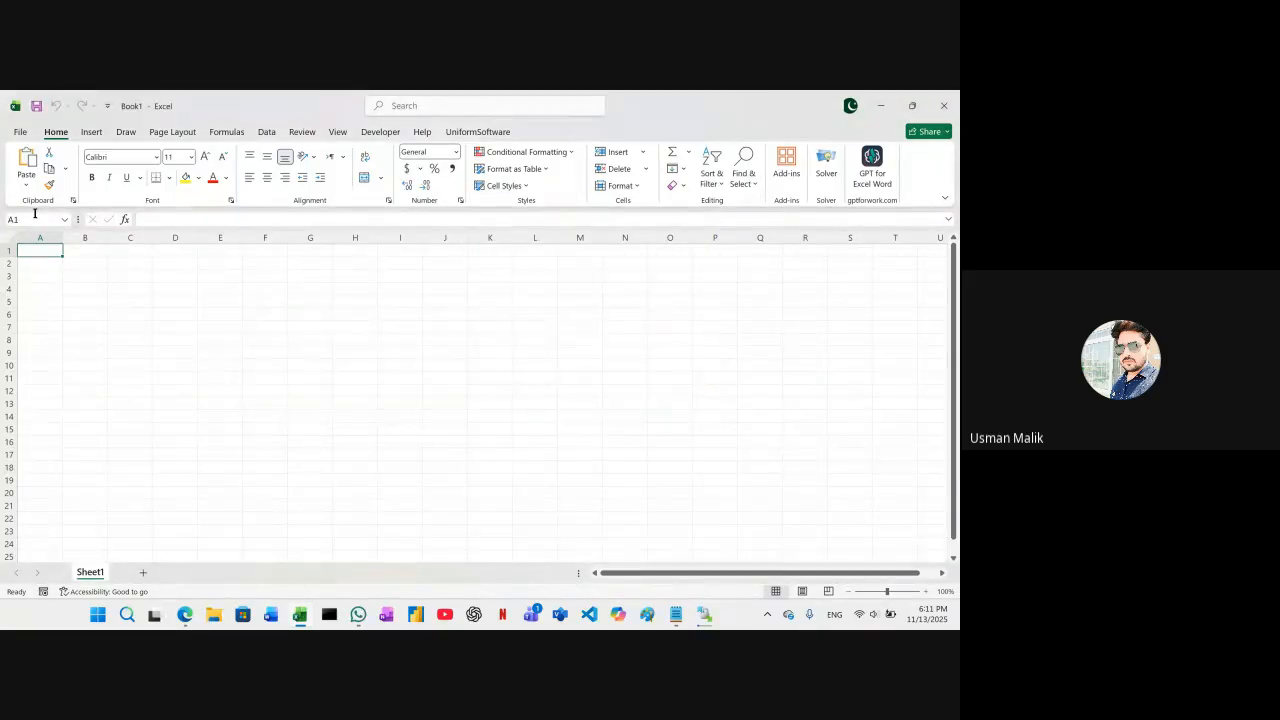
Open the workbook Khazra_St from the MS Excel Youtube folder inside 01-The Research Club on the U: drive
{"action": "left_click", "coordinate": [19, 132]}
{"action": "left_click", "coordinate": [35, 219]}
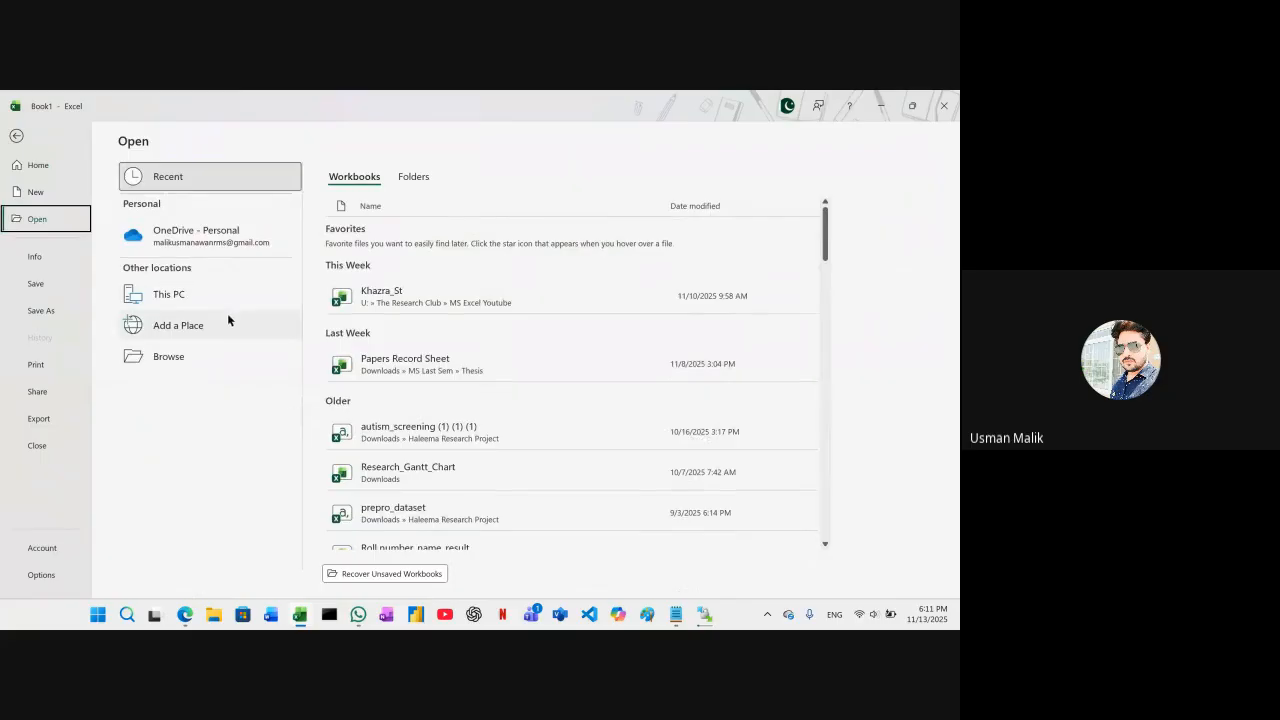
{"action": "left_click", "coordinate": [198, 356]}
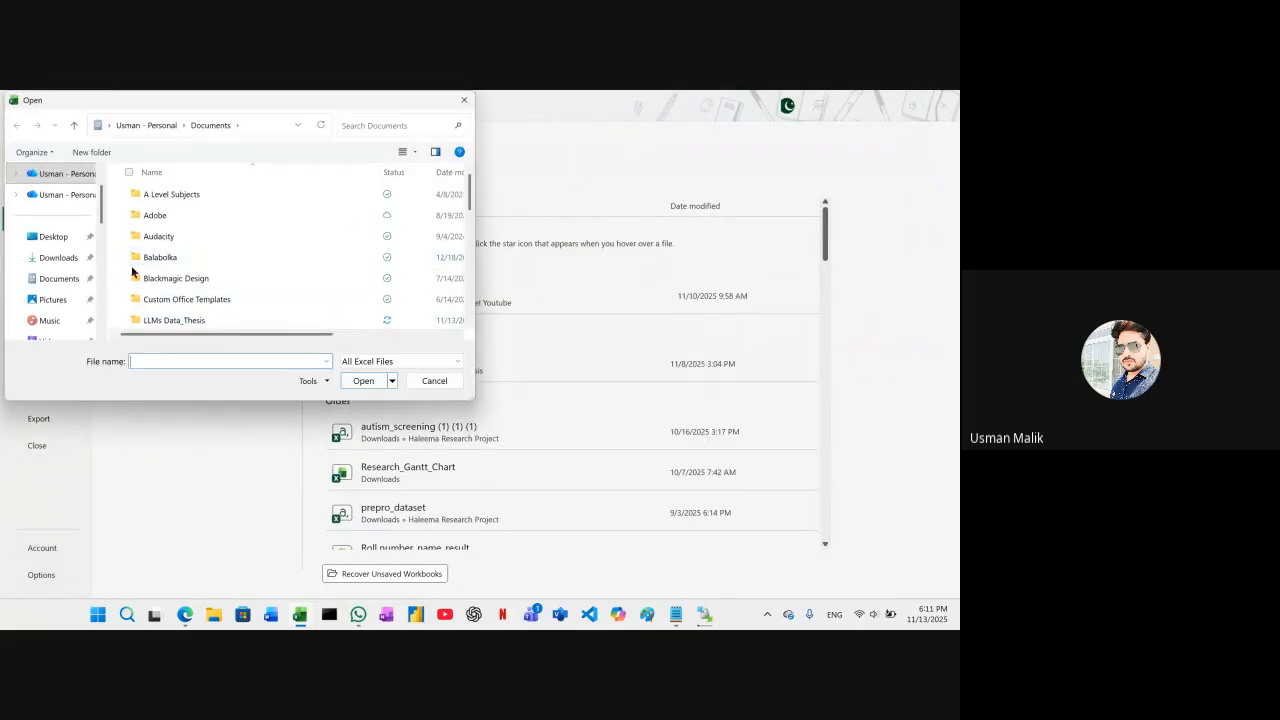
{"action": "scroll", "coordinate": [70, 286], "scroll_direction": "down", "scroll_amount": 5}
{"action": "left_click", "coordinate": [72, 257]}
{"action": "left_click", "coordinate": [177, 231]}
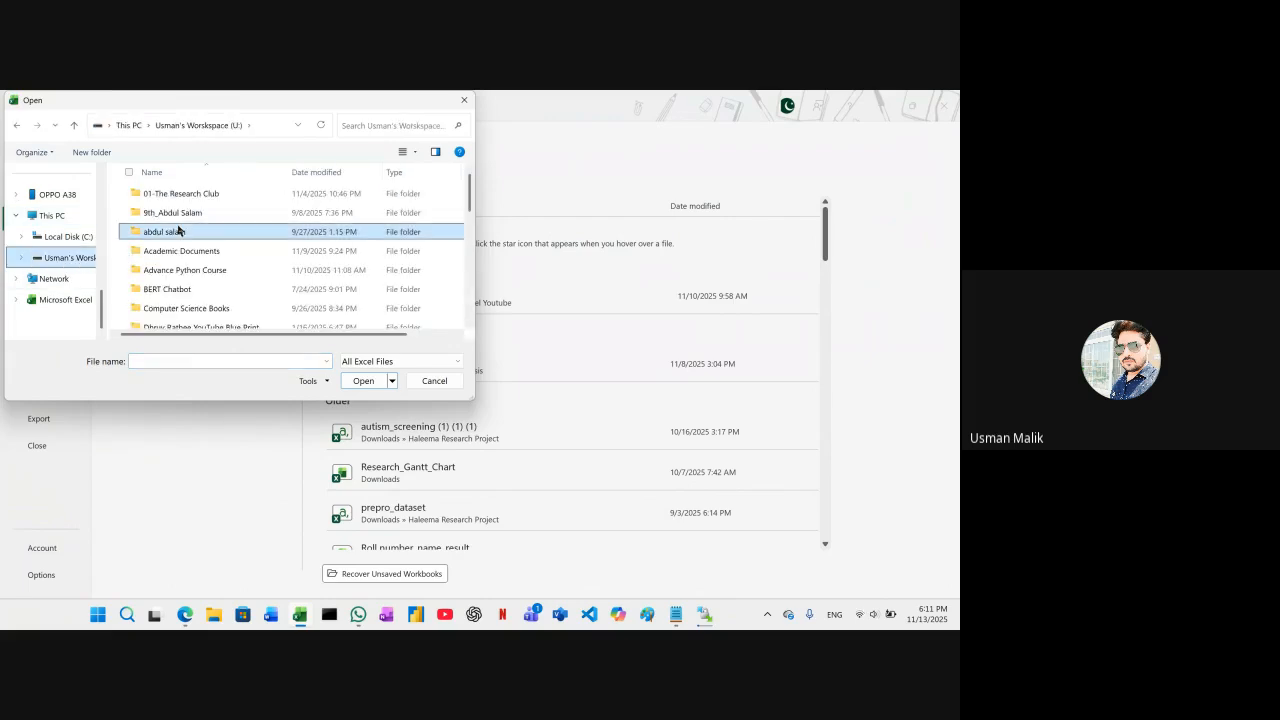
{"action": "key", "text": "t"}
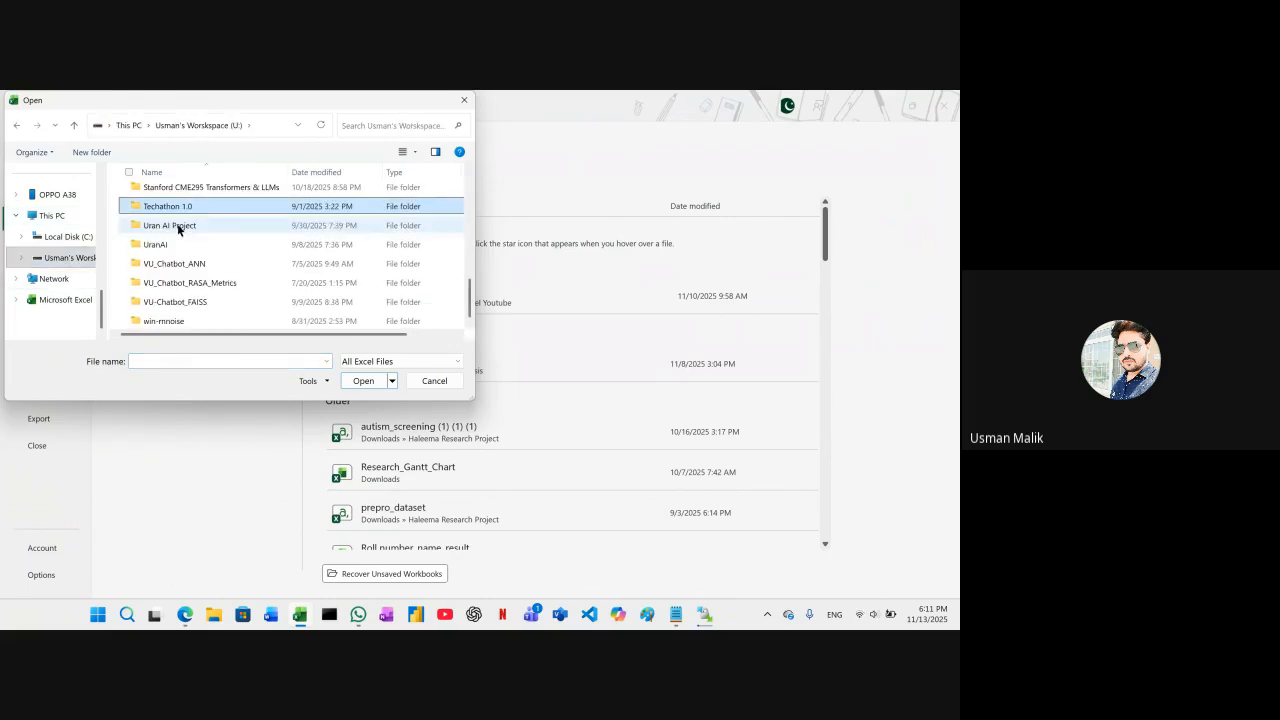
{"action": "scroll", "coordinate": [213, 231], "scroll_direction": "up", "scroll_amount": 8}
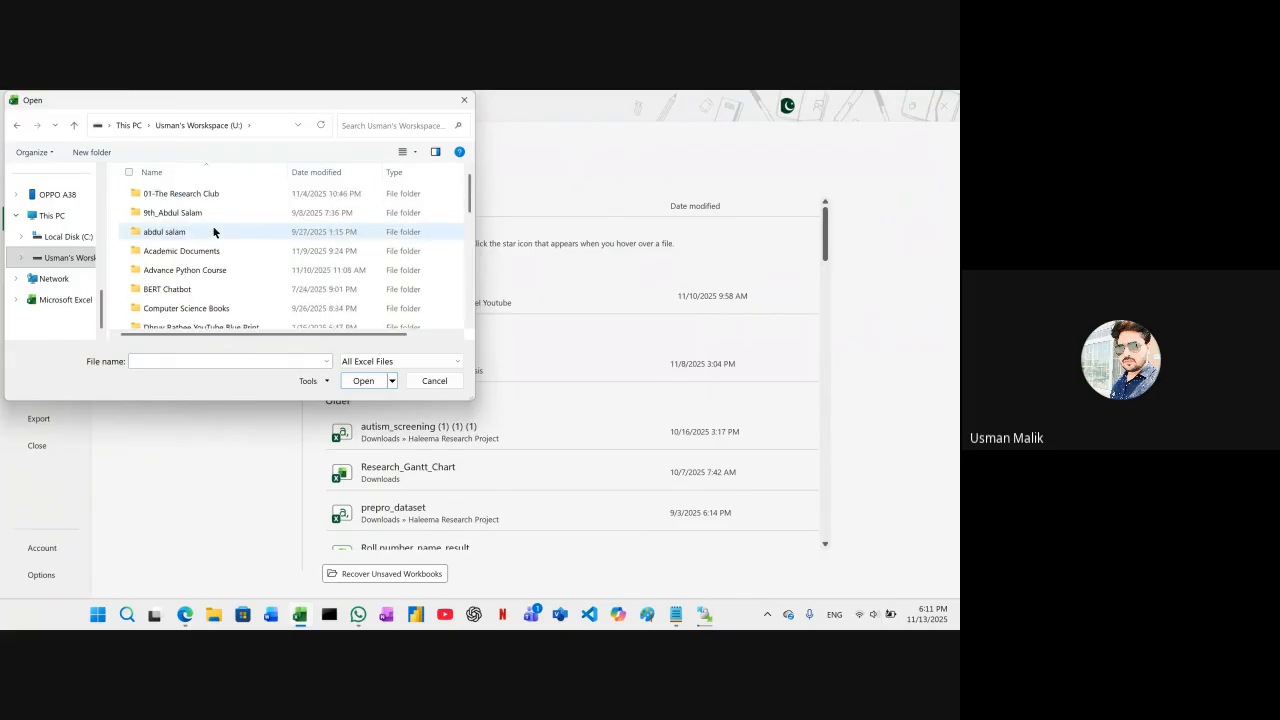
{"action": "left_click", "coordinate": [204, 196]}
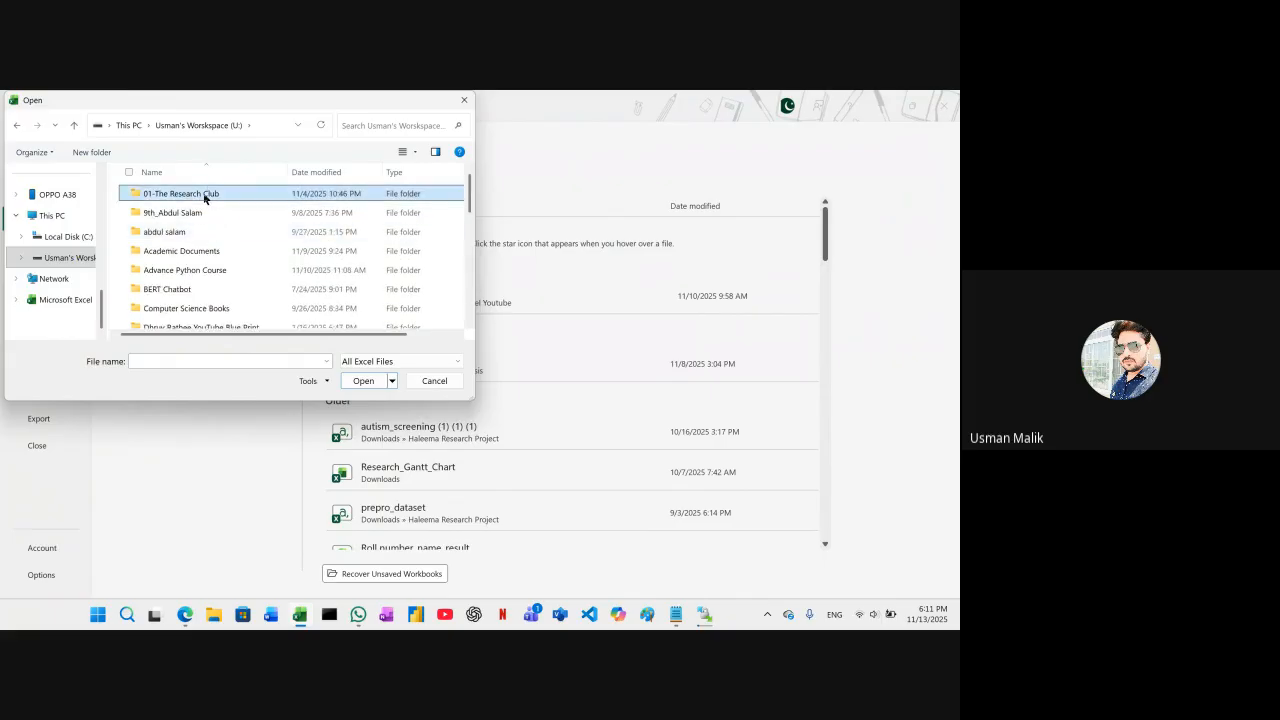
{"action": "double_click", "coordinate": [203, 194]}
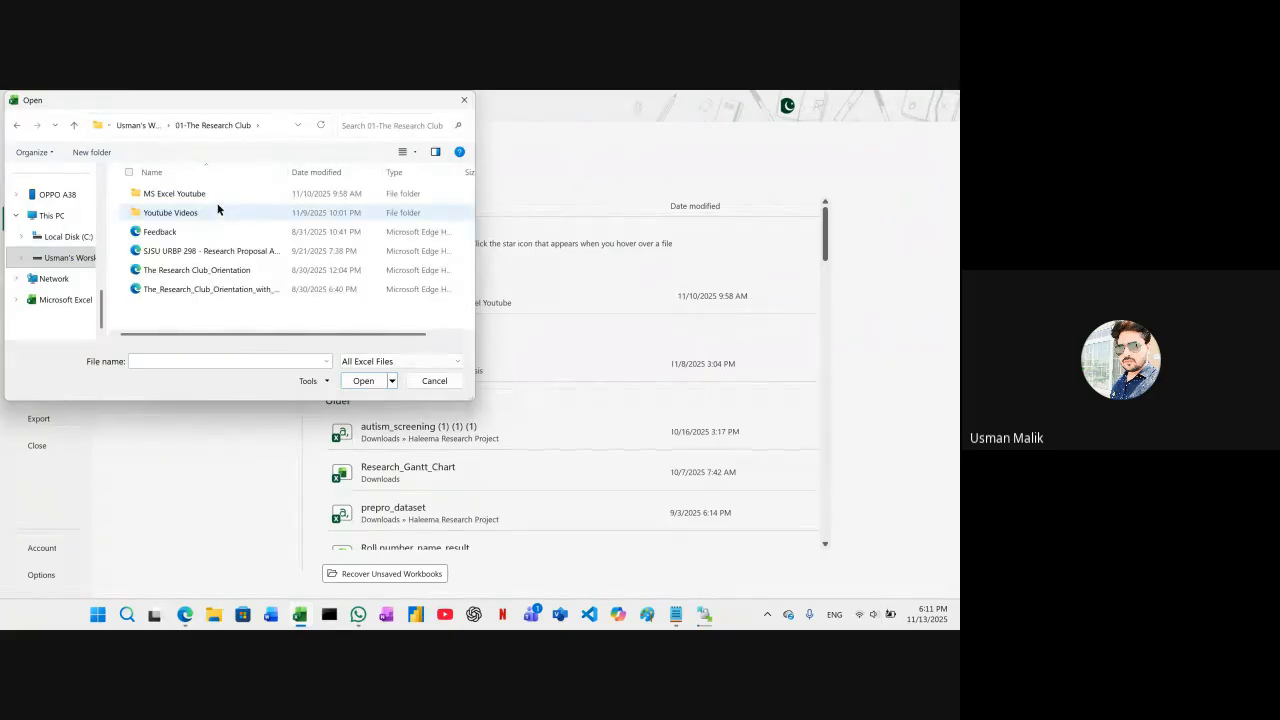
{"action": "double_click", "coordinate": [210, 193]}
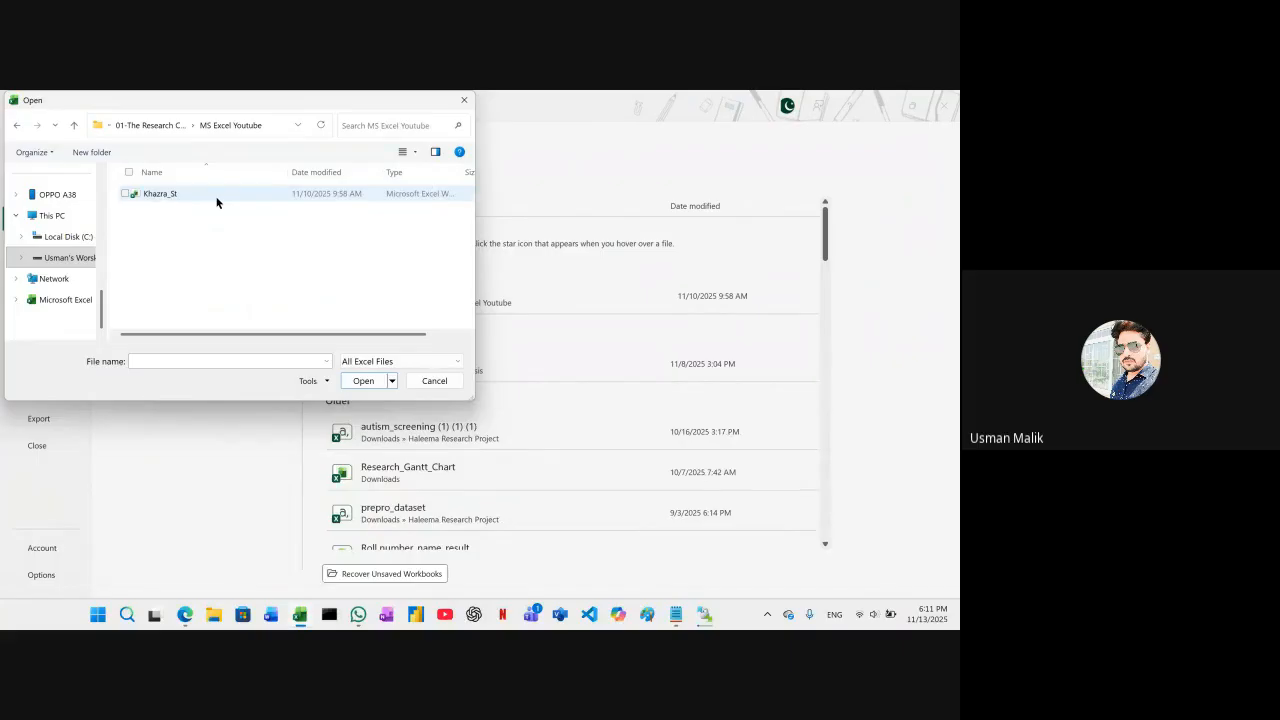
{"action": "double_click", "coordinate": [209, 196]}
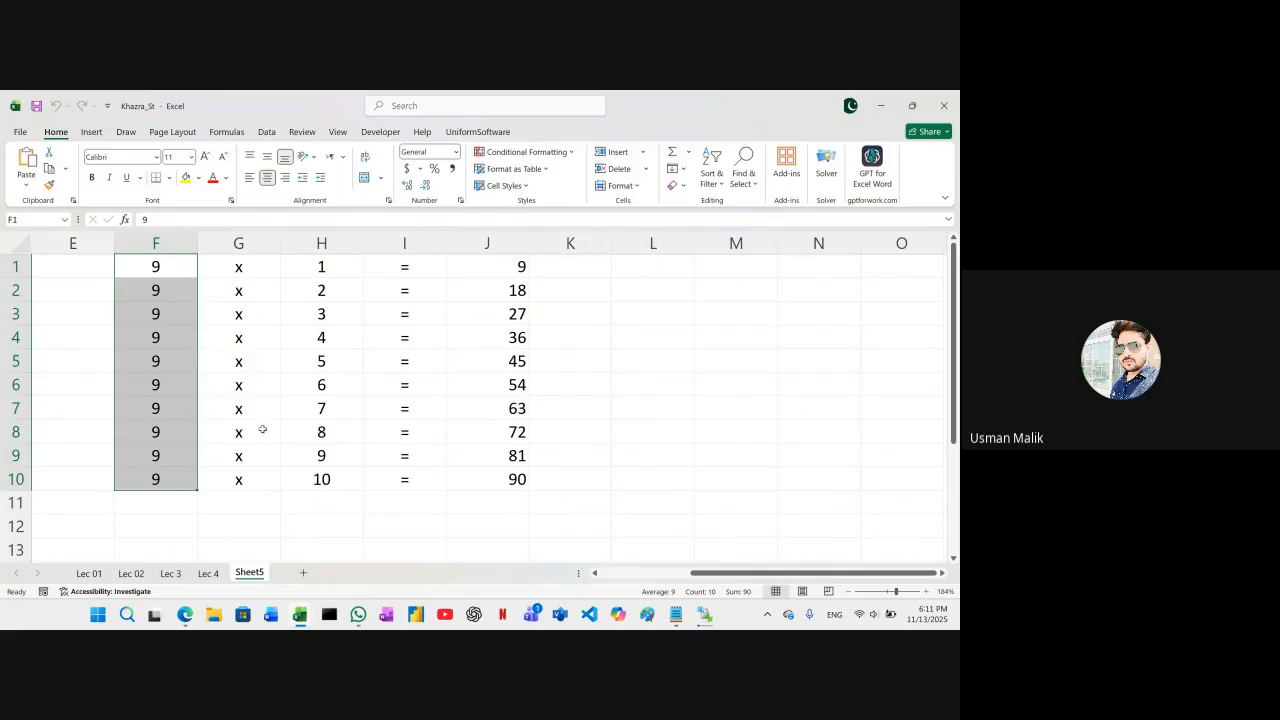
Rename the sheet Sheet5 as Lec 5
{"action": "right_click", "coordinate": [250, 573]}
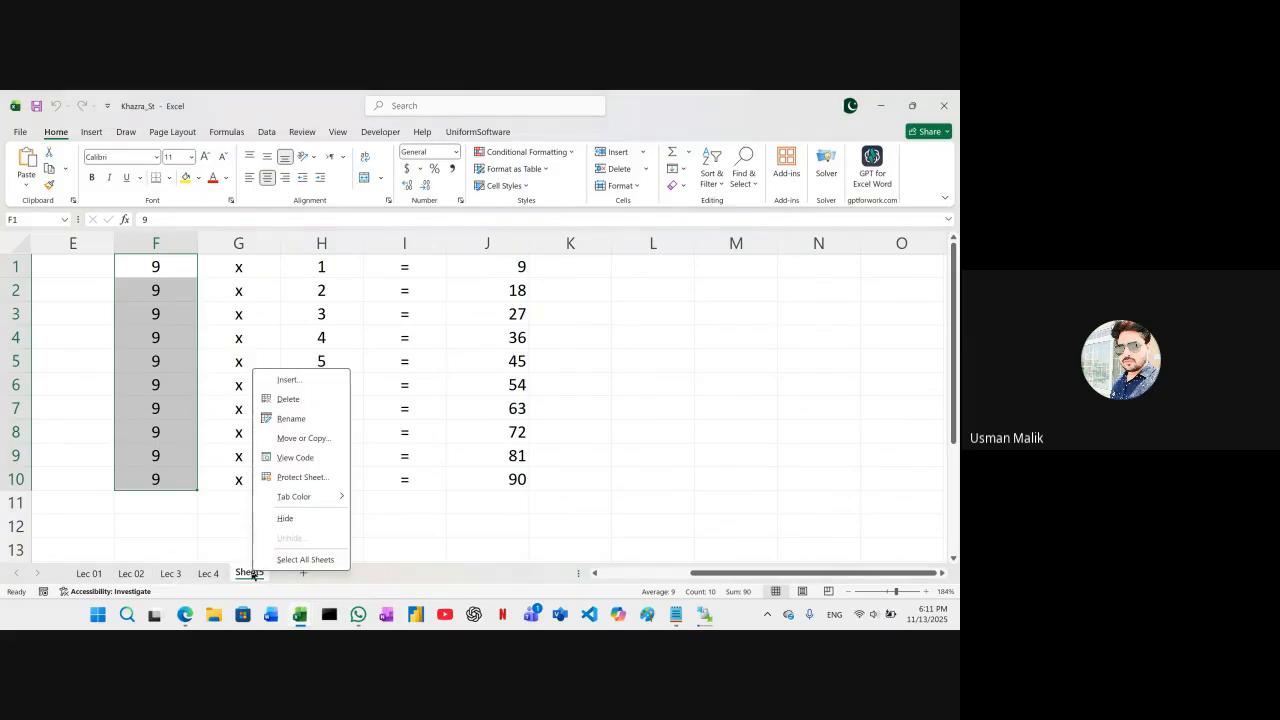
{"action": "left_click", "coordinate": [297, 424]}
{"action": "type", "text": "Tabl"}
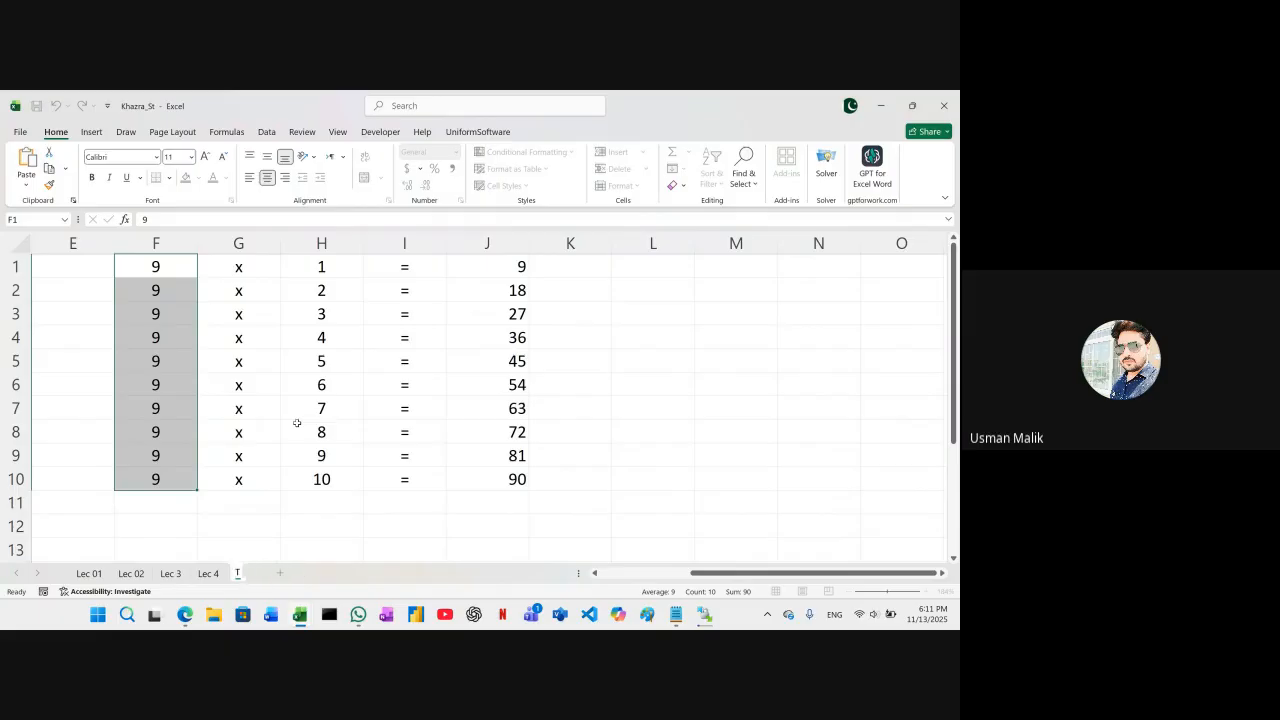
{"action": "key", "text": "BackSpace"}
{"action": "key", "text": "BackSpace"}
{"action": "key", "text": "BackSpace"}
{"action": "key", "text": "BackSpace"}
{"action": "type", "text": "Lec 5"}
{"action": "key", "text": "Return"}
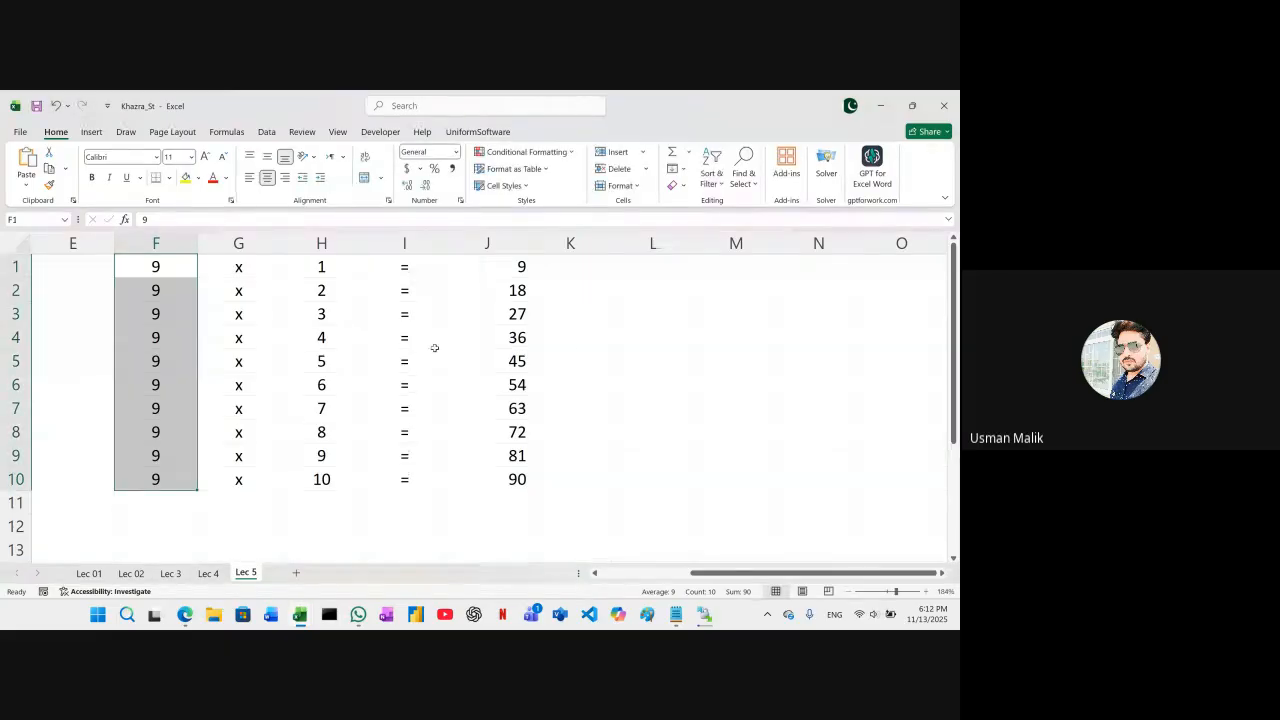
Examine the cells of the multiplication table of 9 in F1:J10, column by column
{"action": "left_click", "coordinate": [554, 362]}
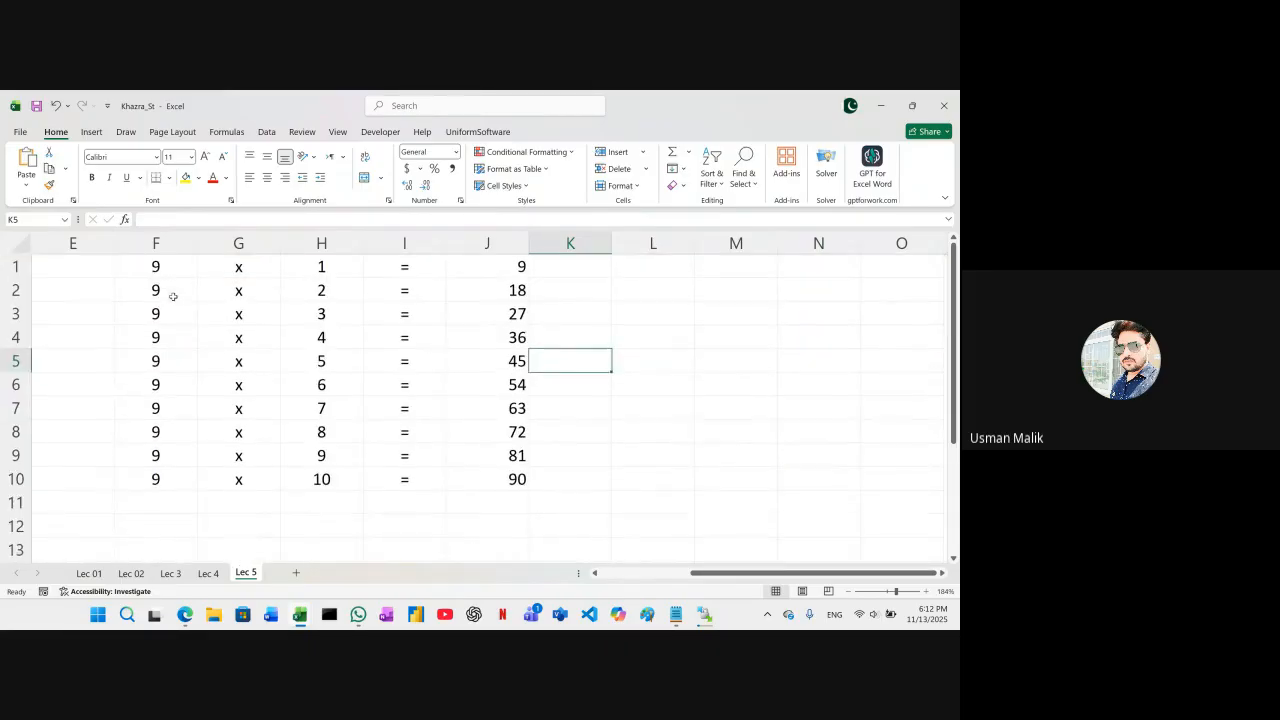
{"action": "left_click", "coordinate": [172, 266]}
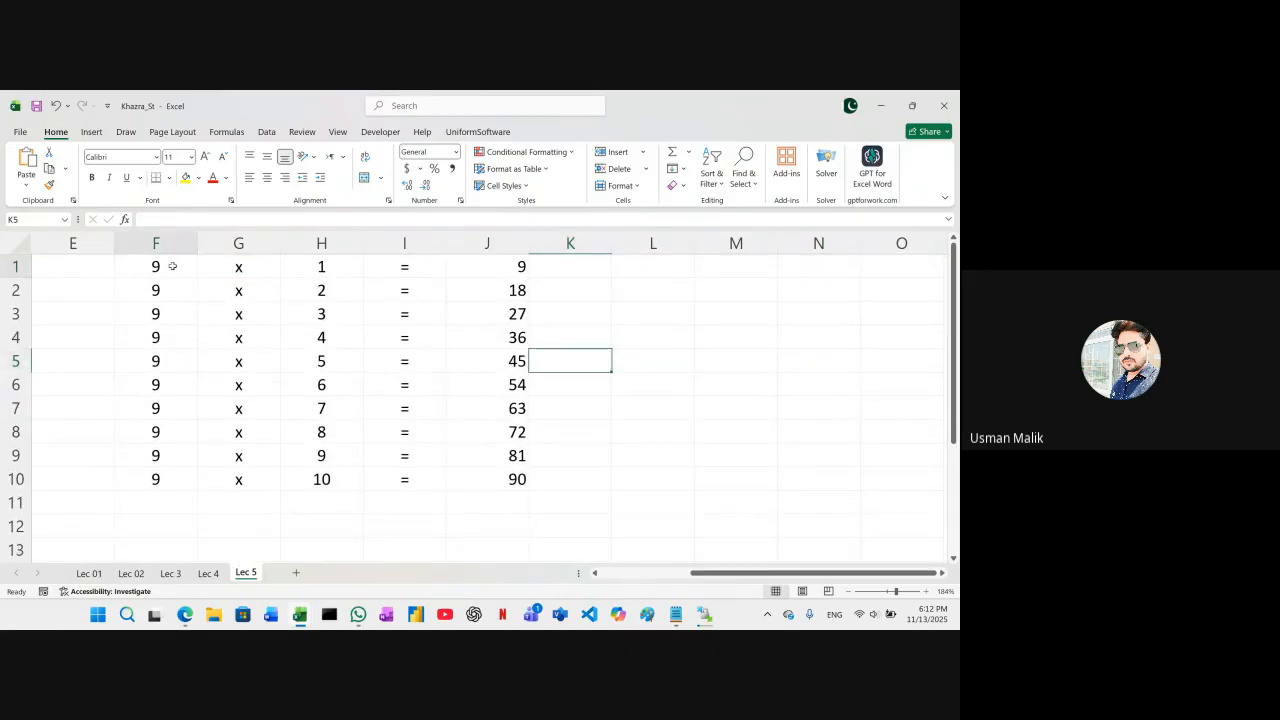
{"action": "left_click", "coordinate": [228, 268]}
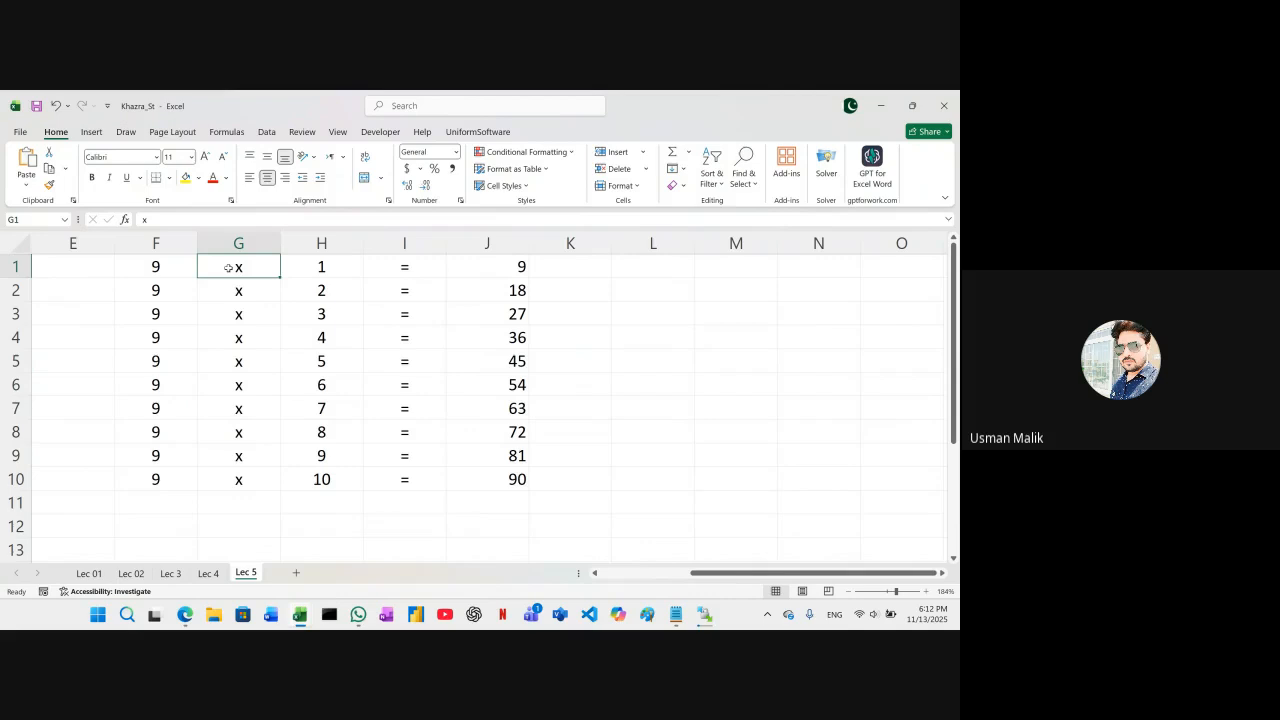
{"action": "left_click", "coordinate": [310, 268]}
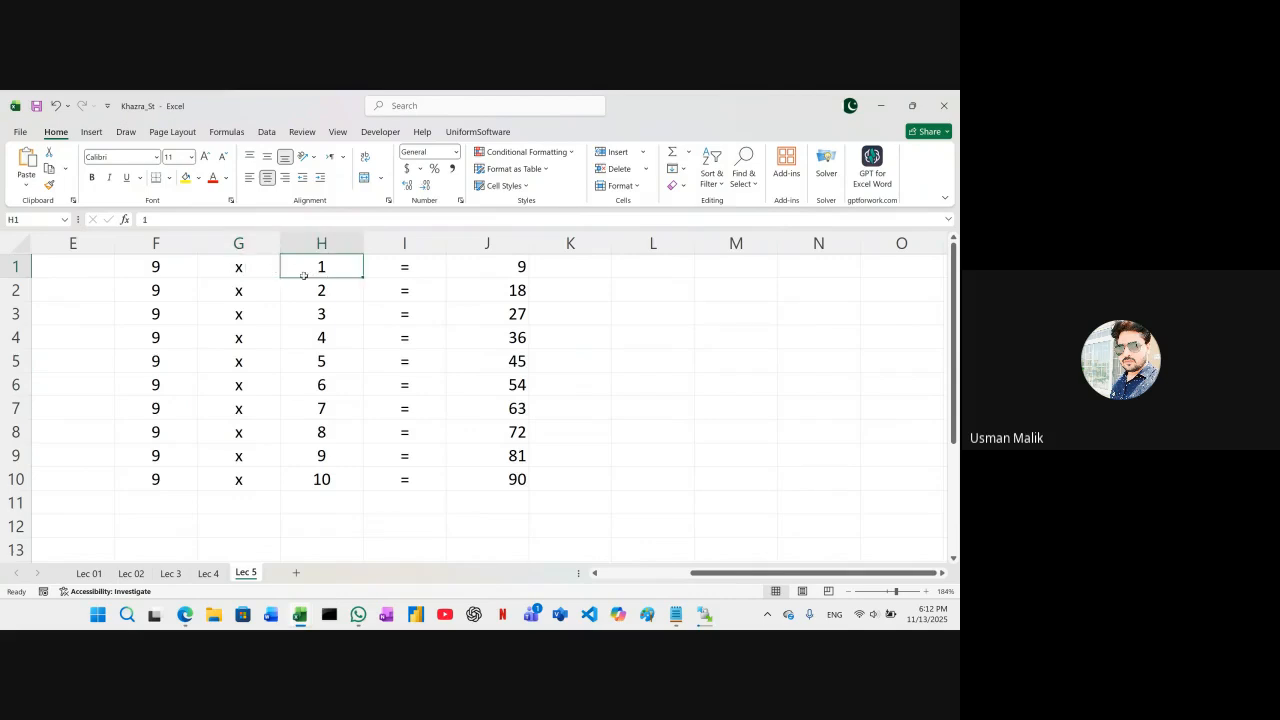
{"action": "left_click", "coordinate": [170, 304]}
{"action": "left_click", "coordinate": [167, 286]}
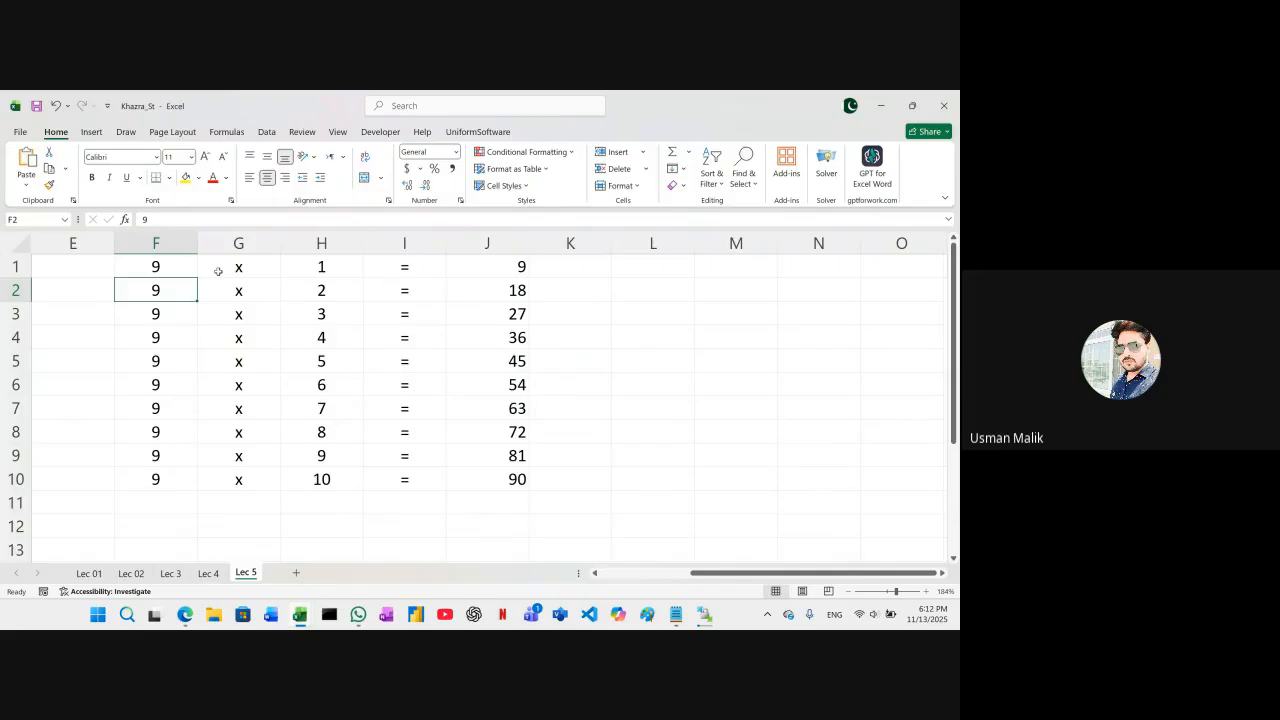
{"action": "left_click", "coordinate": [167, 266]}
{"action": "left_click_drag", "start_coordinate": [167, 266], "coordinate": [487, 470]}
{"action": "left_click", "coordinate": [304, 410]}
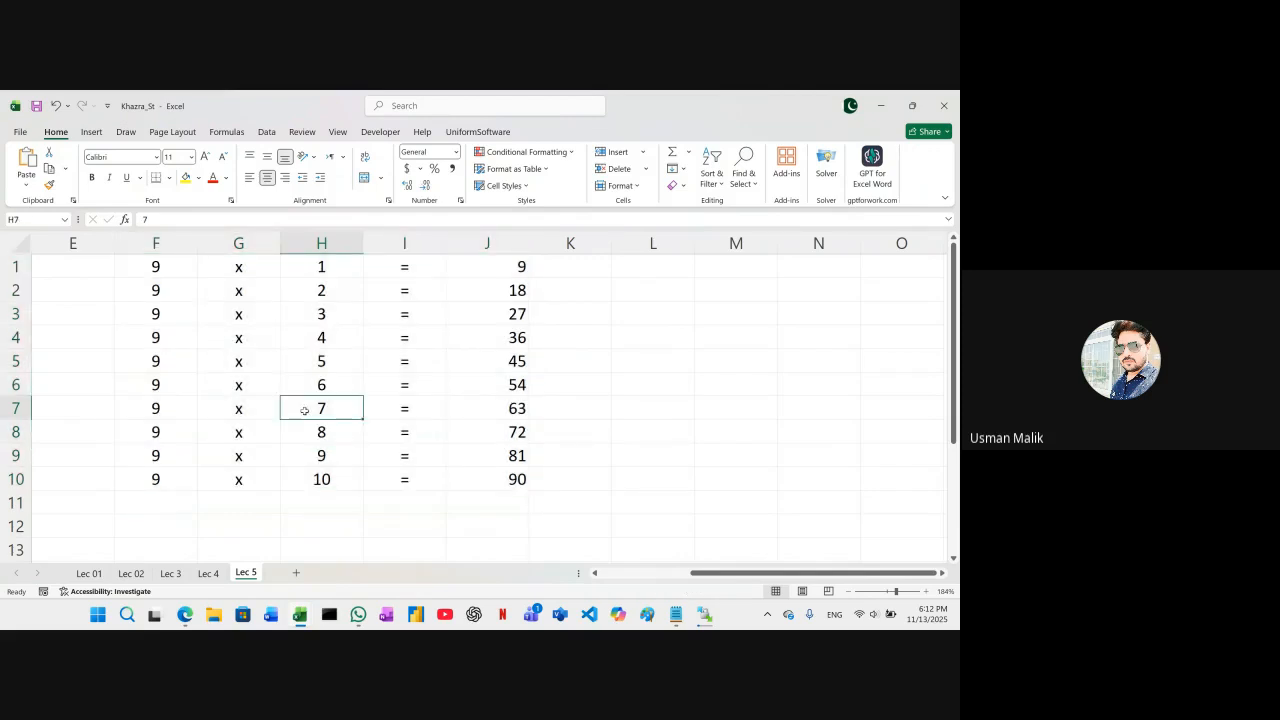
Clear the multiplication table by deleting the contents of the range F1:J11
{"action": "left_click_drag", "start_coordinate": [153, 264], "coordinate": [488, 505]}
{"action": "key", "text": "Delete"}
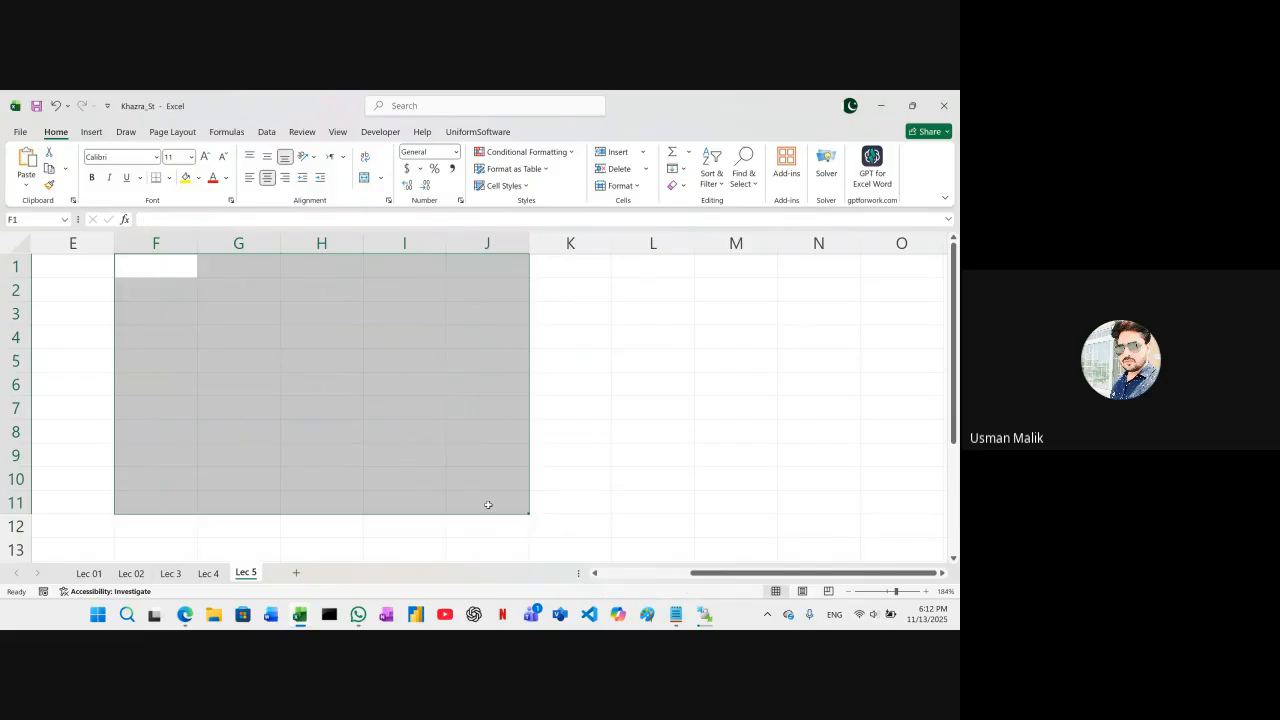
{"action": "left_click", "coordinate": [219, 403]}
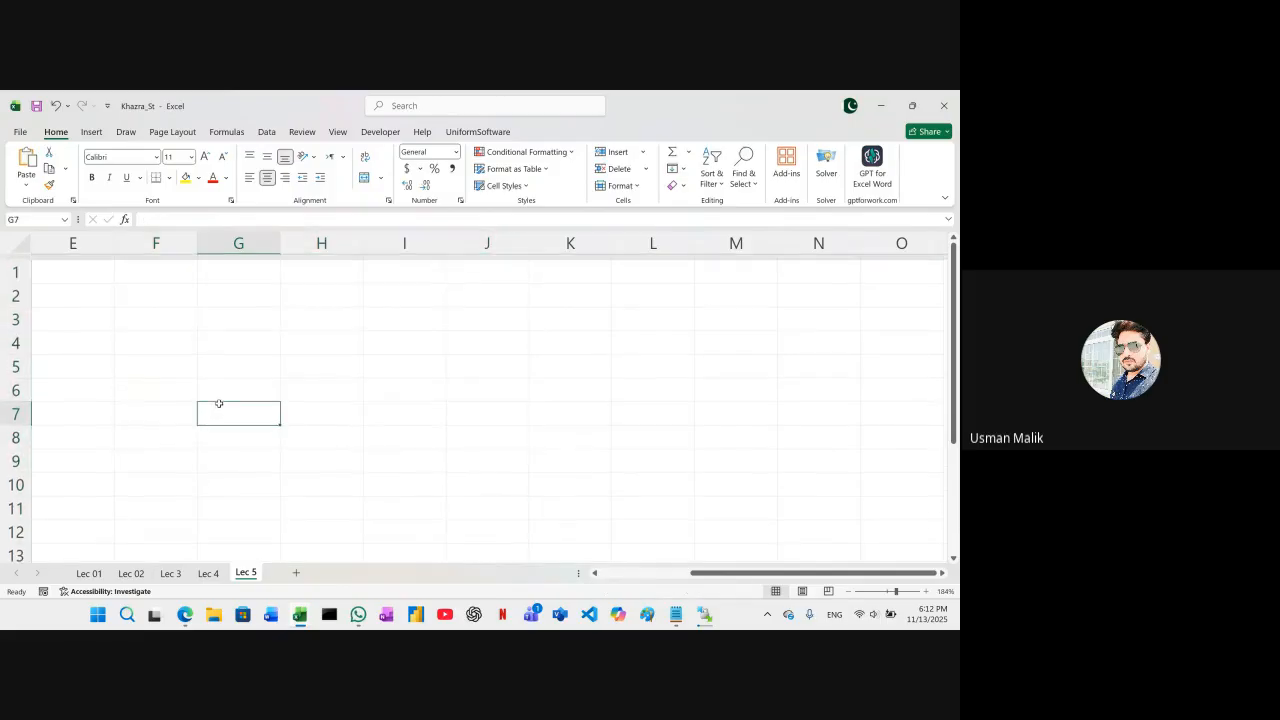
{"action": "left_click", "coordinate": [241, 271]}
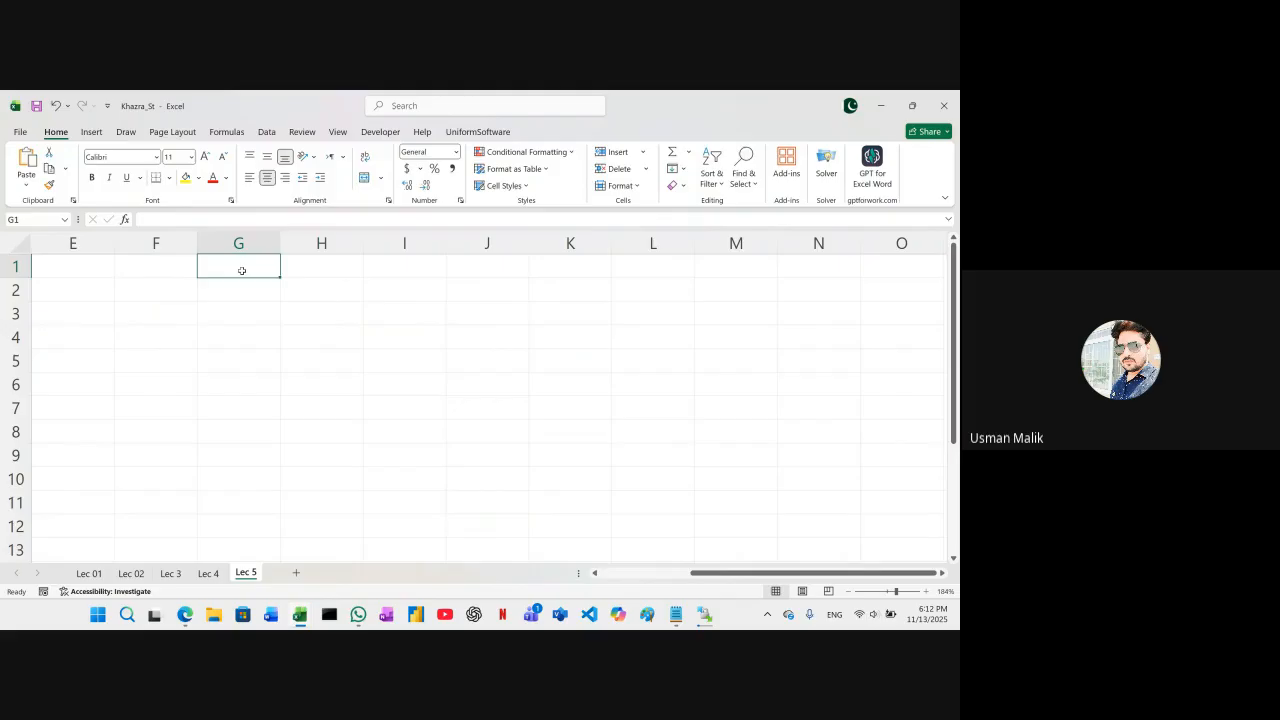
{"action": "type", "text": "2"}
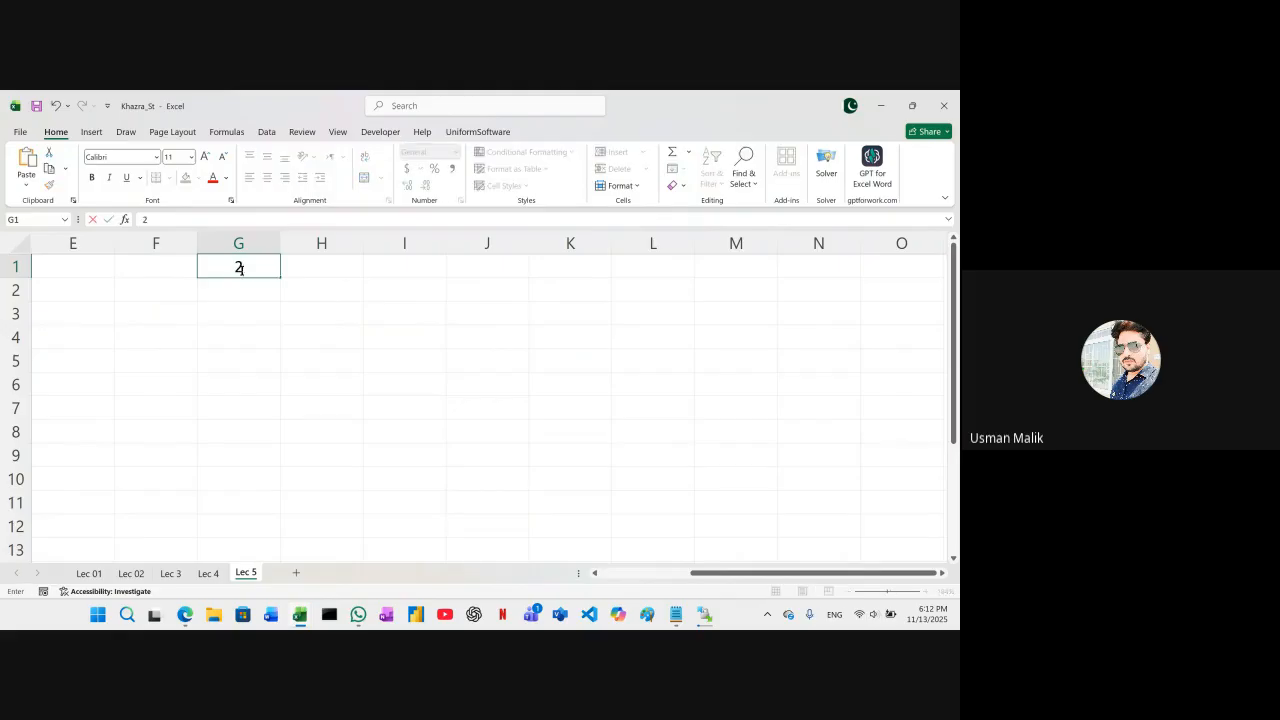
{"action": "key", "text": "Tab"}
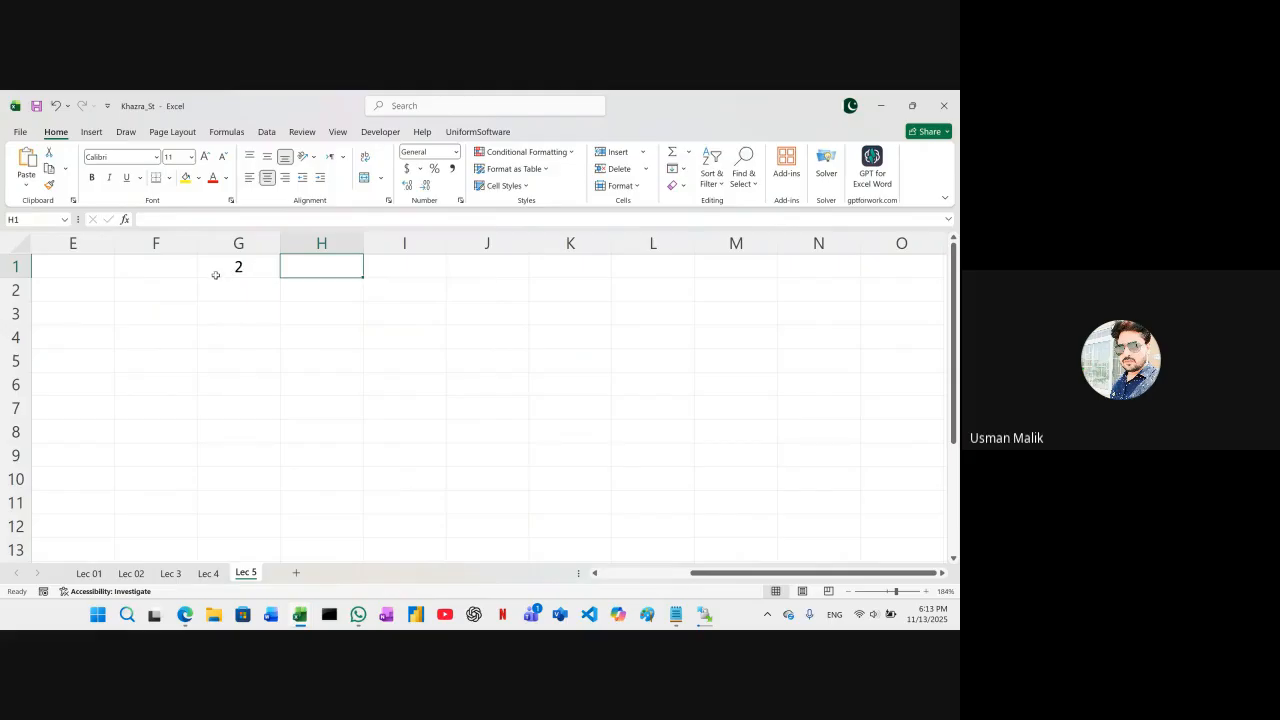
{"action": "left_click", "coordinate": [236, 266]}
{"action": "key", "text": "Delete"}
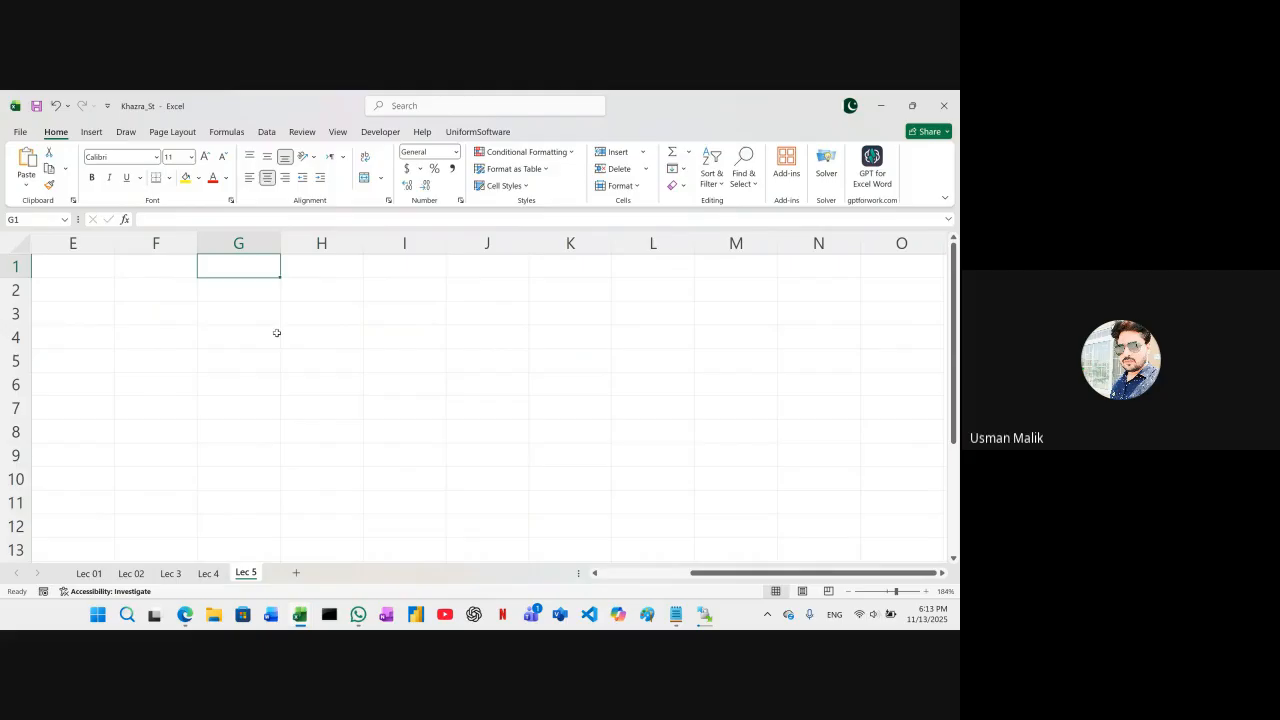
Start the first row of the new multiplication table with 2 in P2, x in Q2 and 1 in R2
{"action": "scroll", "coordinate": [277, 333], "scroll_direction": "right", "scroll_amount": 5}
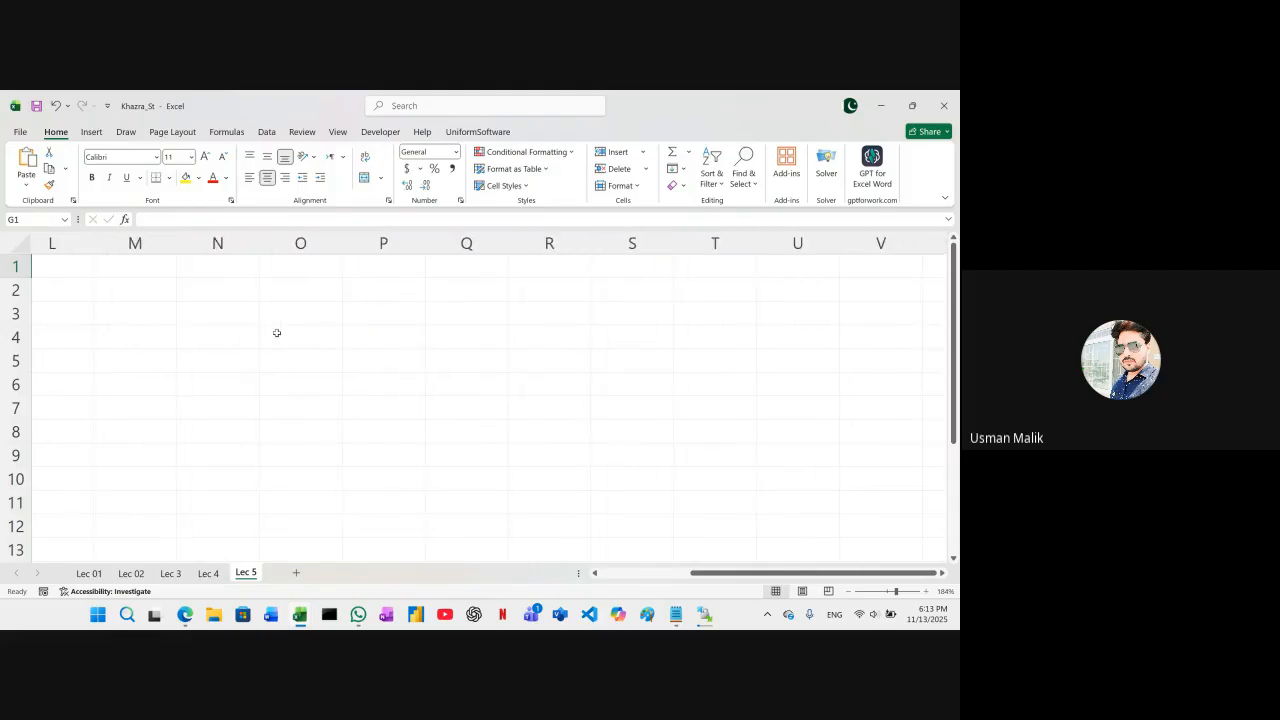
{"action": "scroll", "coordinate": [277, 333], "scroll_direction": "right", "scroll_amount": 1}
{"action": "left_click", "coordinate": [290, 286]}
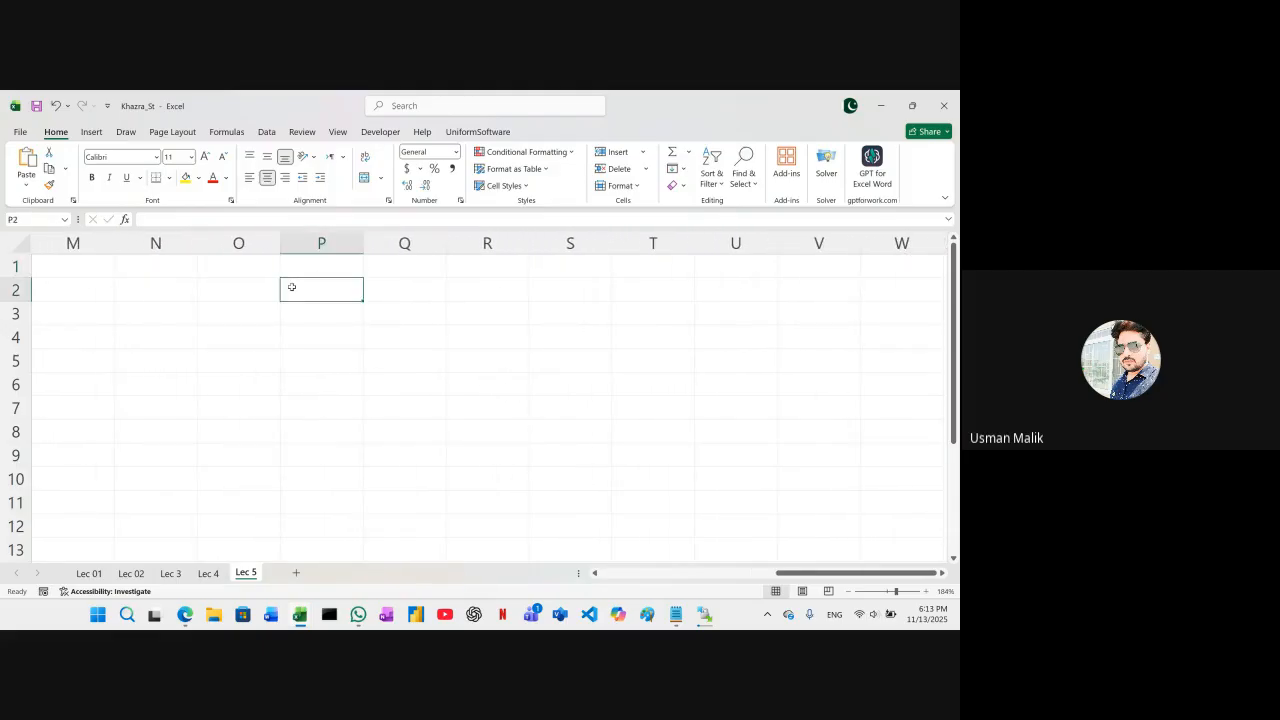
{"action": "type", "text": "2"}
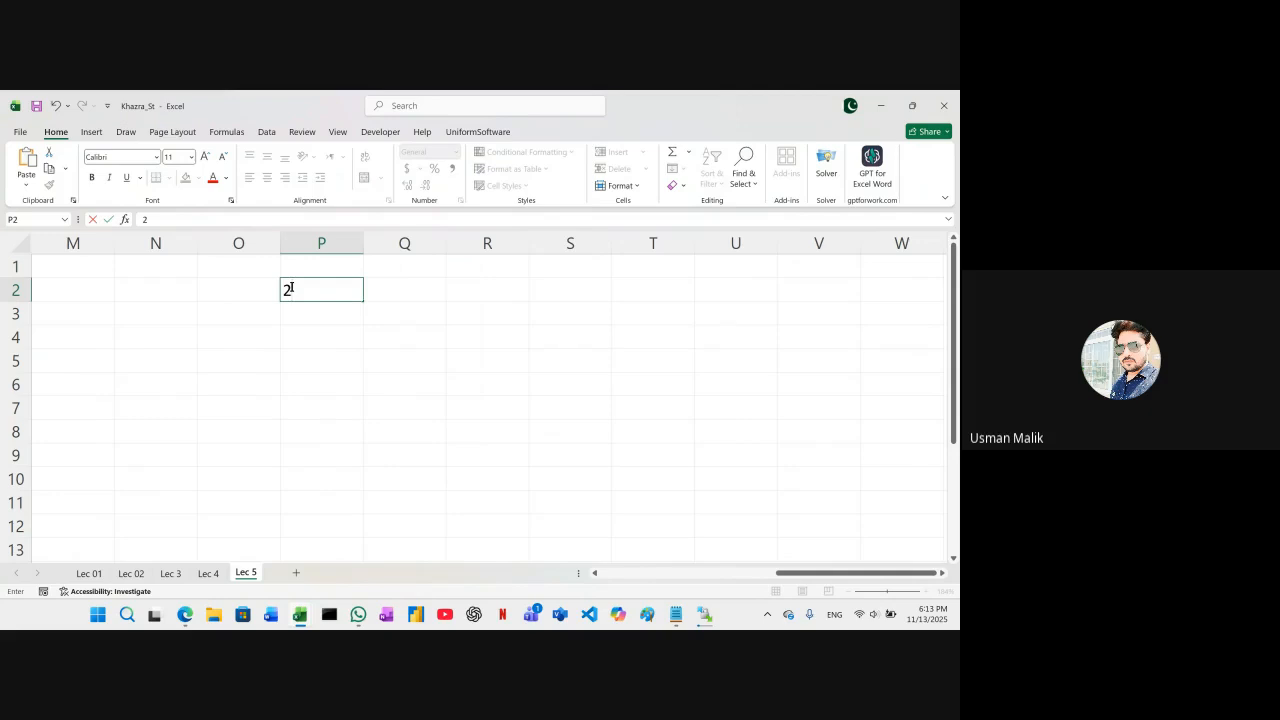
{"action": "key", "text": "Tab"}
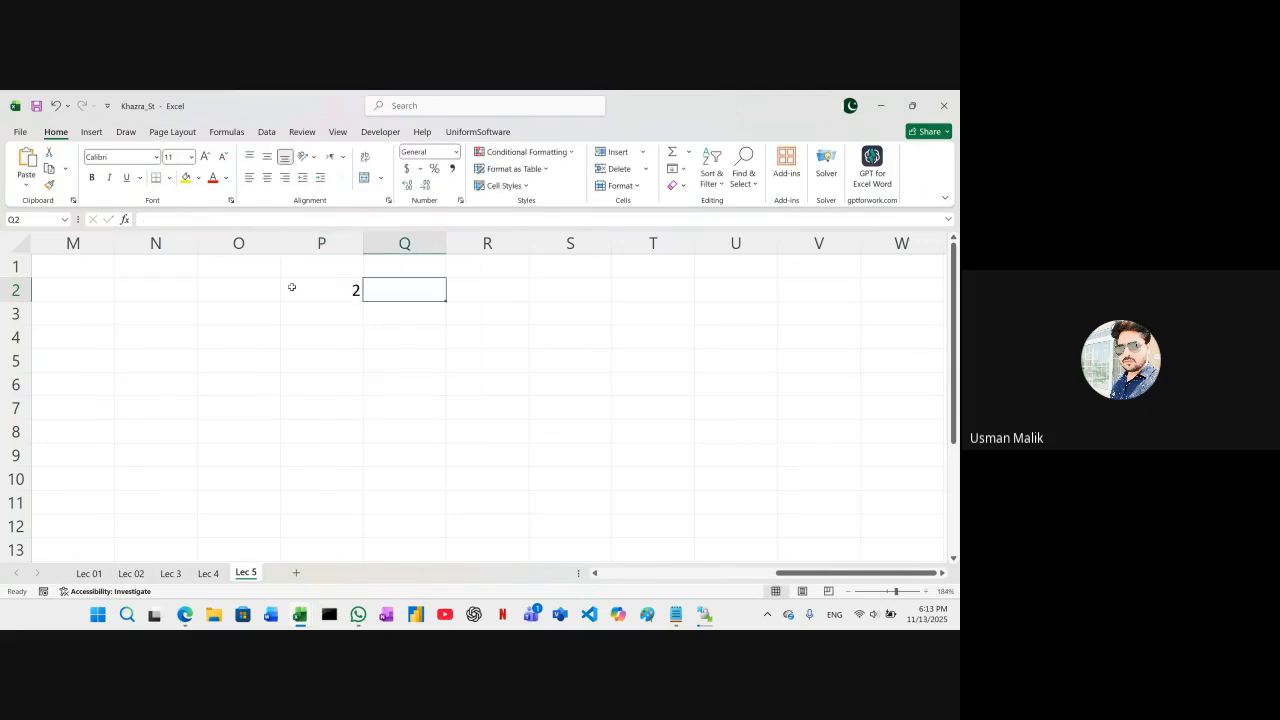
{"action": "type", "text": "x"}
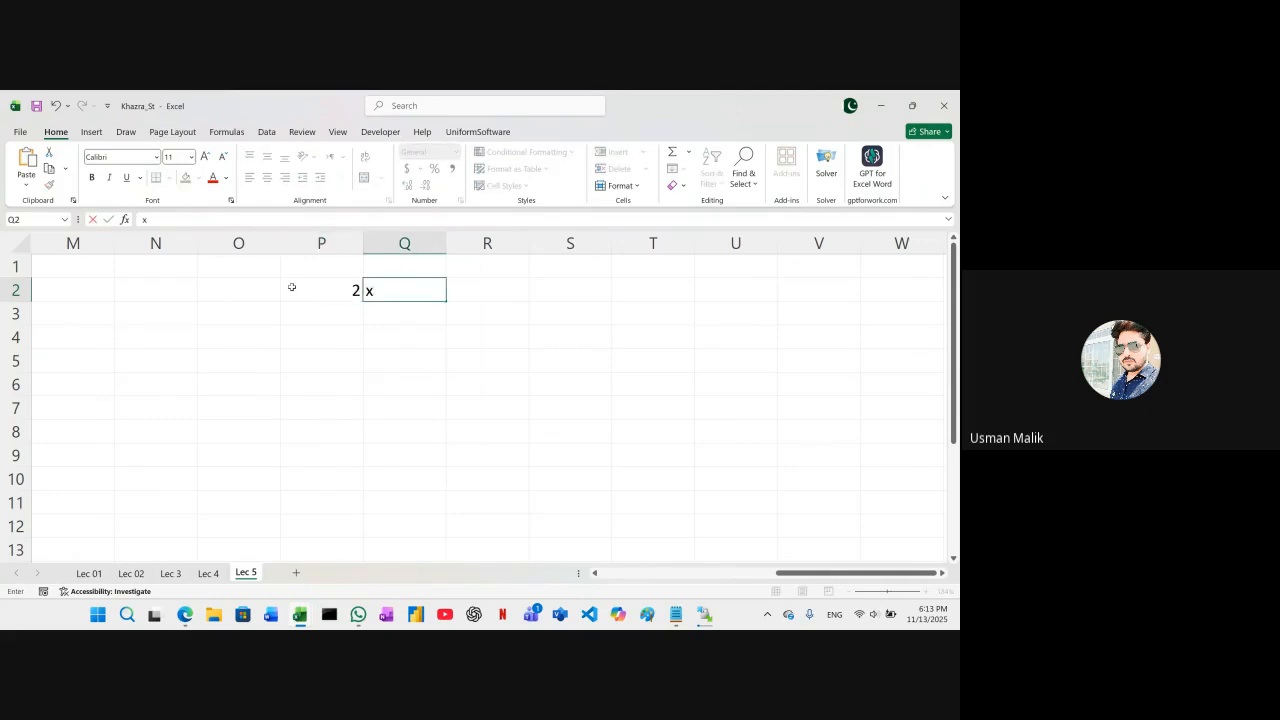
{"action": "key", "text": "Tab"}
{"action": "type", "text": "1"}
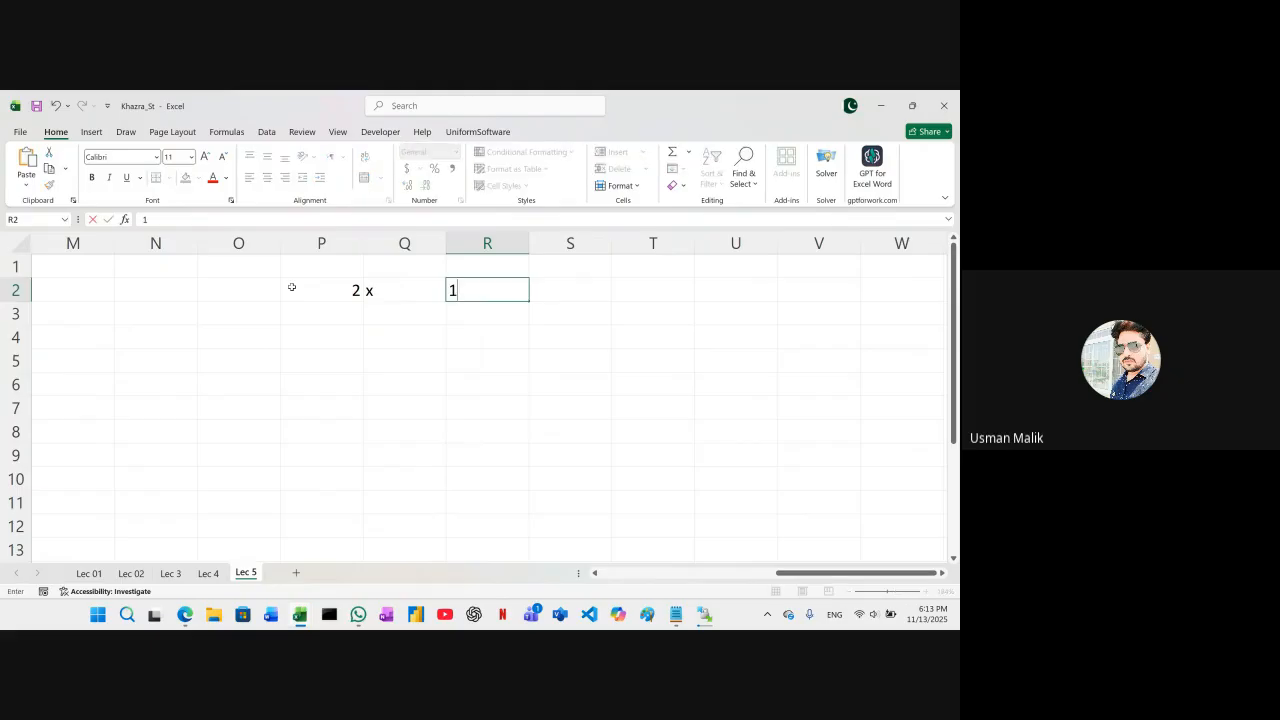
{"action": "key", "text": "Tab"}
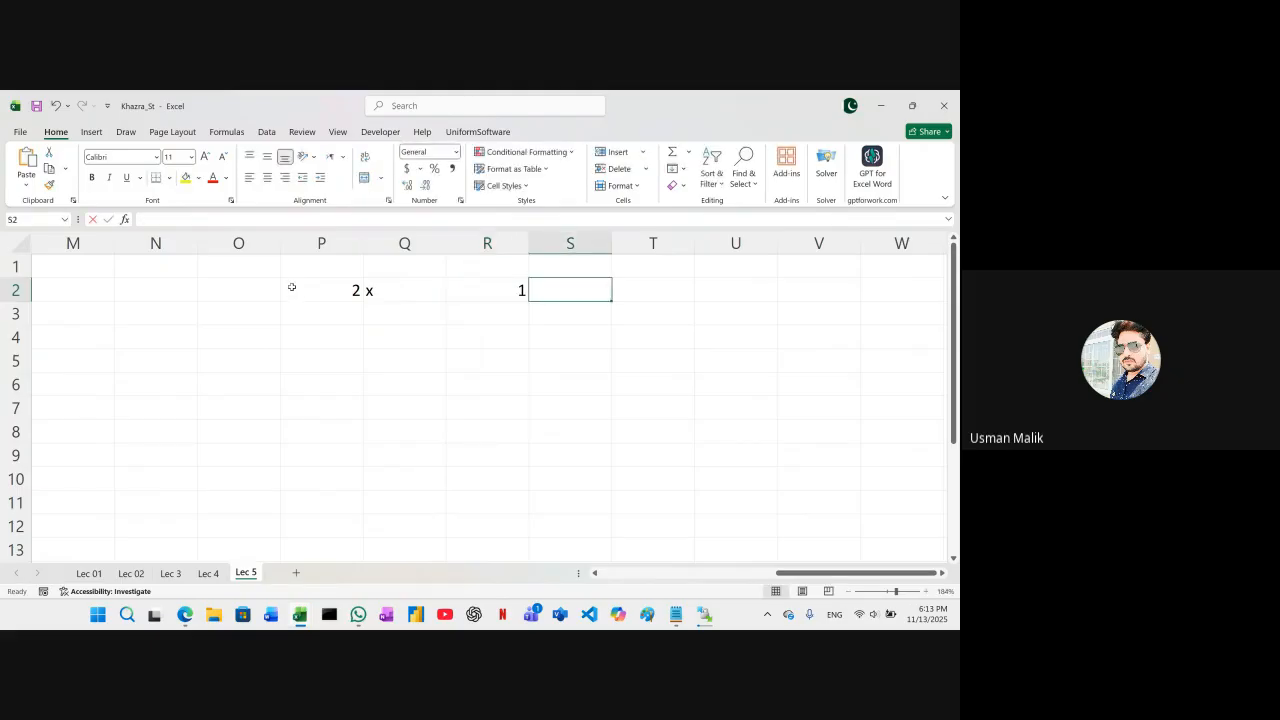
{"action": "type", "text": "="}
{"action": "key", "text": "Right"}
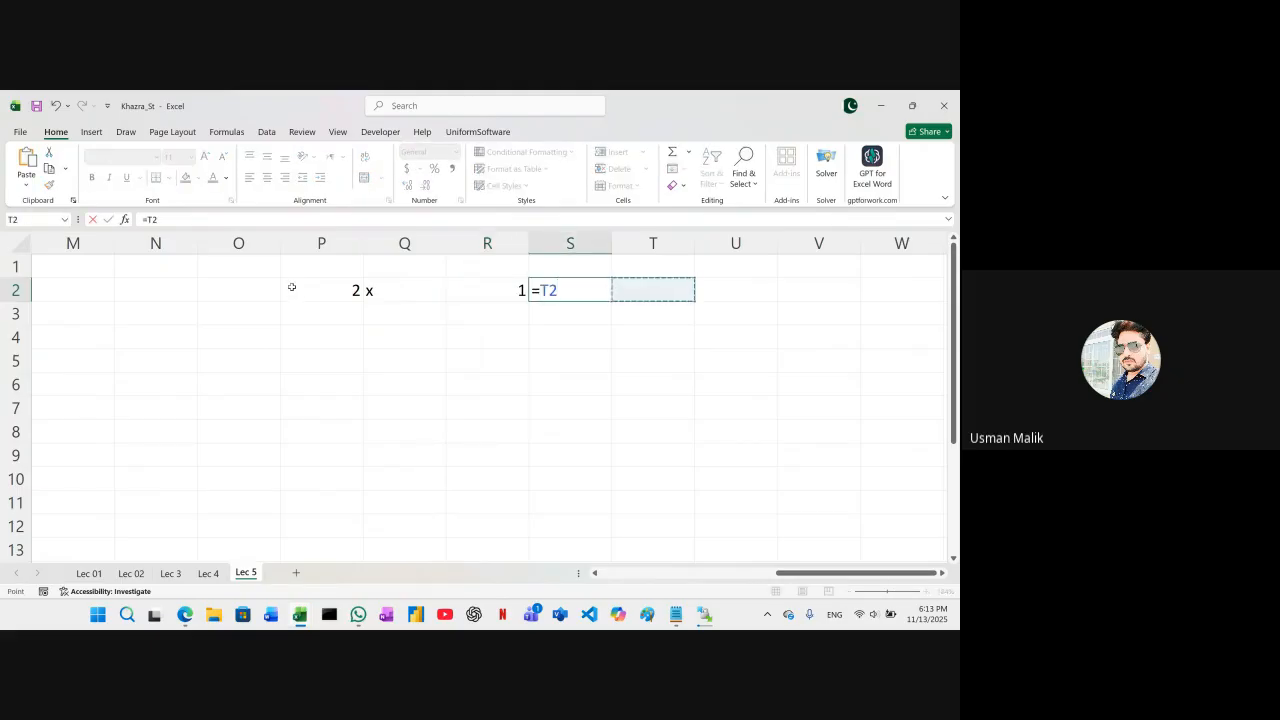
{"action": "key", "text": "Escape"}
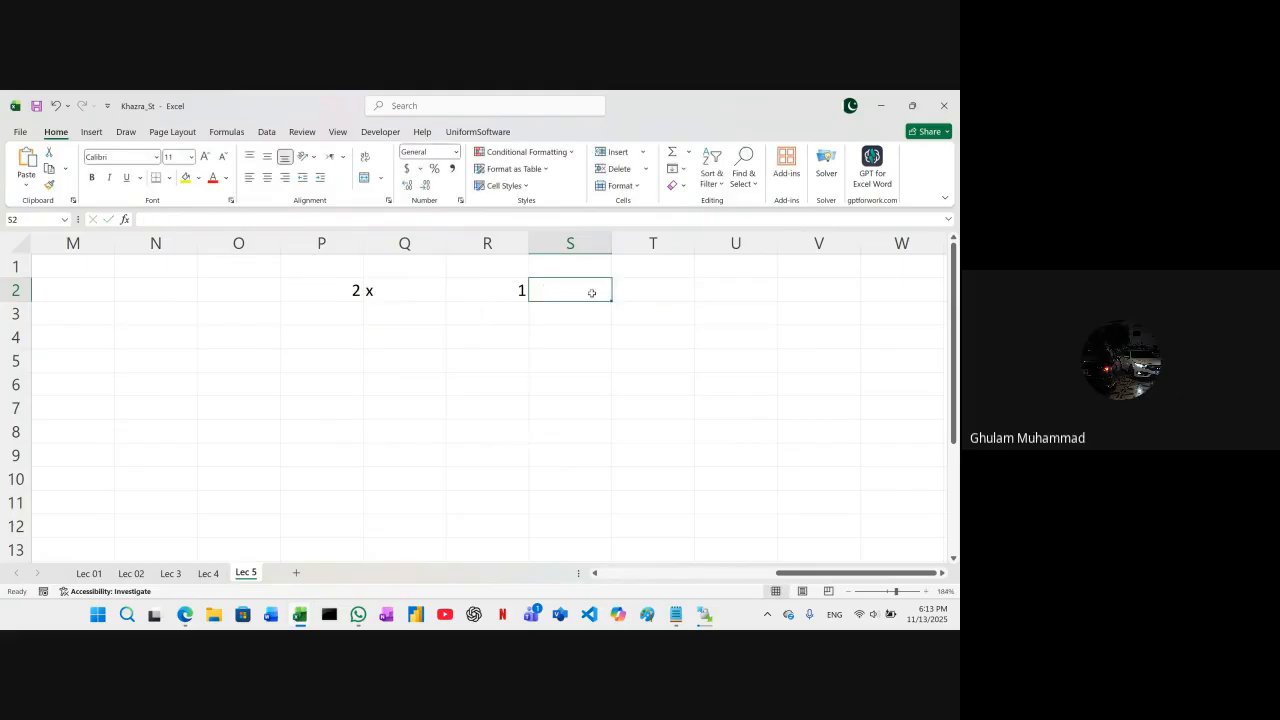
Enter a plain equals sign in S2 to complete the first row's notation
{"action": "type", "text": "="}
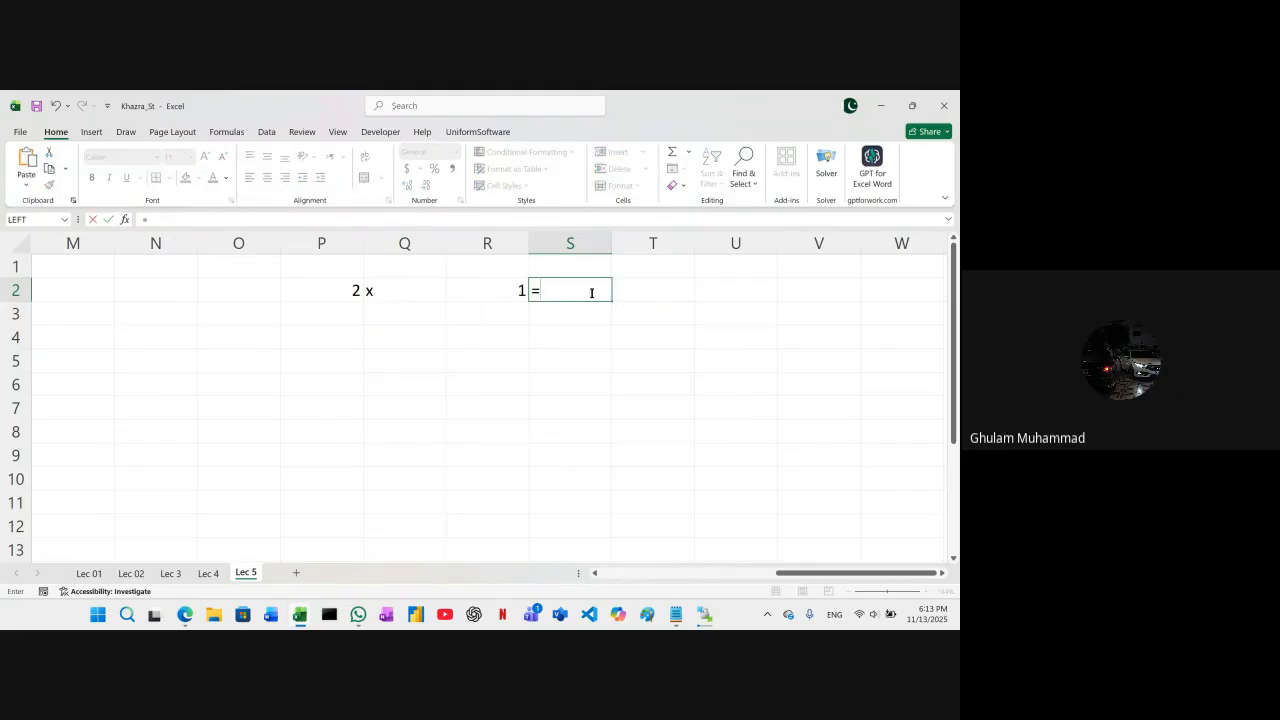
{"action": "key", "text": "Return"}
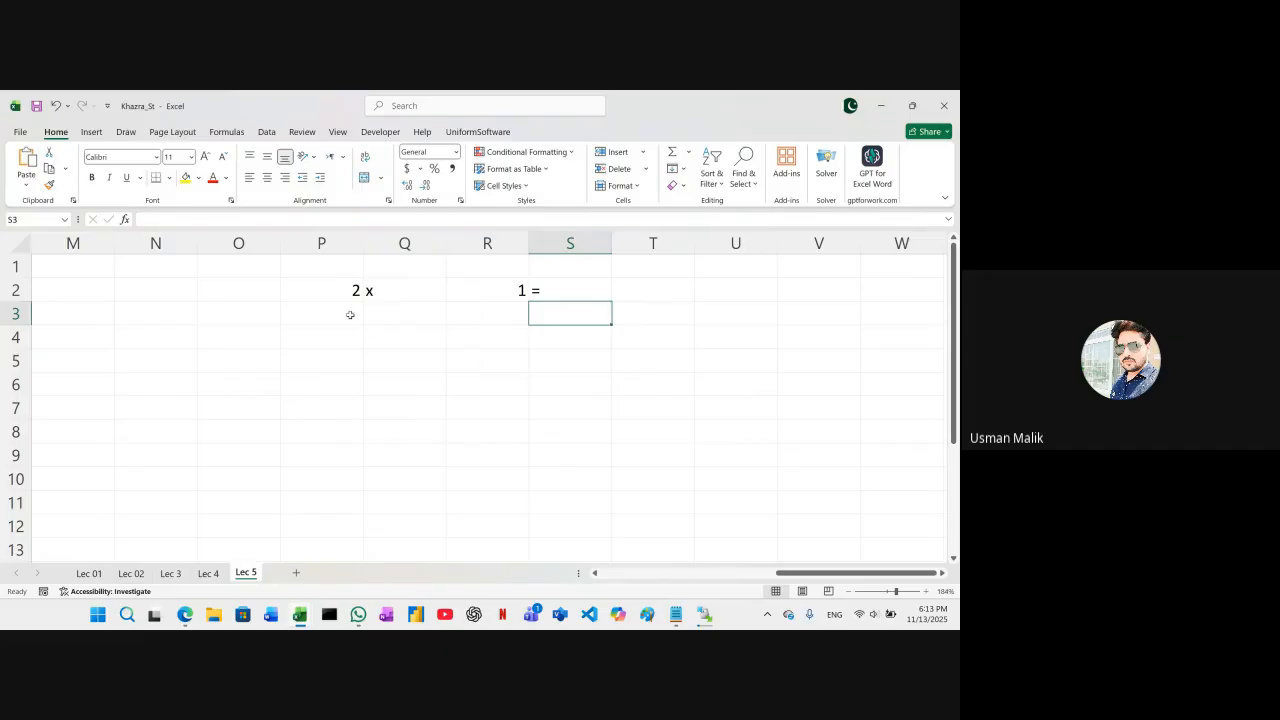
{"action": "left_click", "coordinate": [344, 312]}
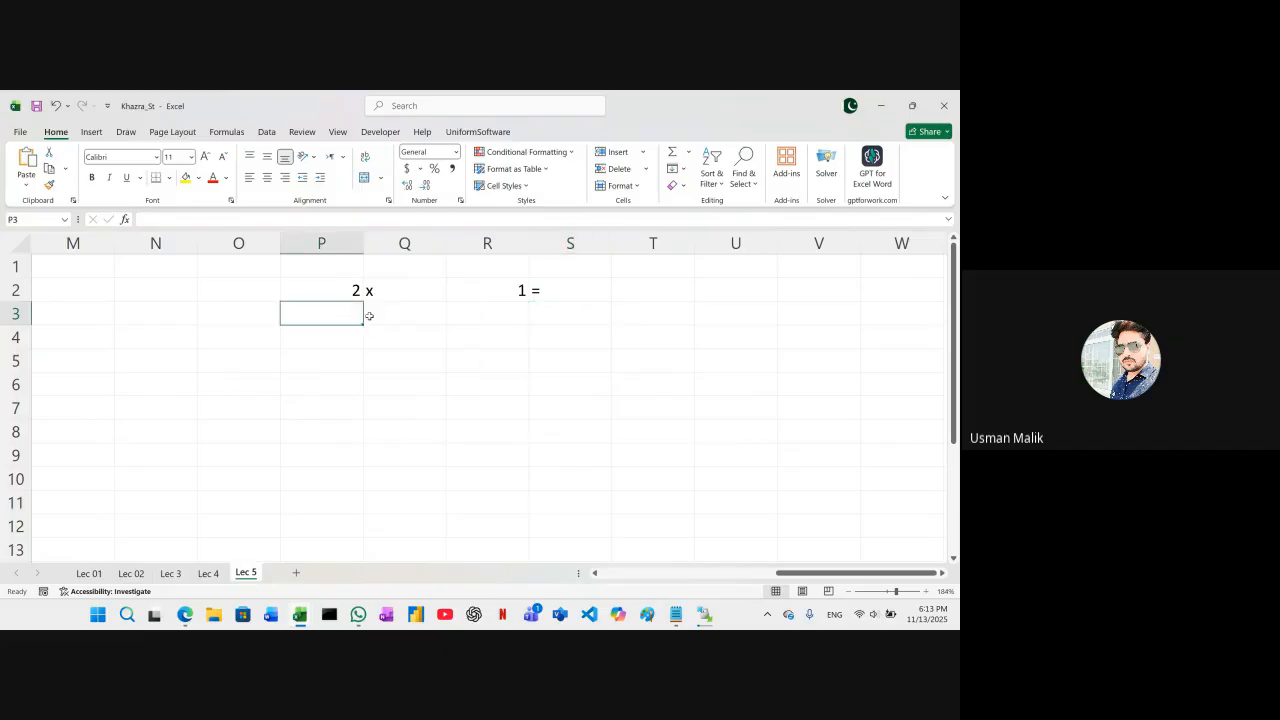
{"action": "left_click", "coordinate": [346, 290]}
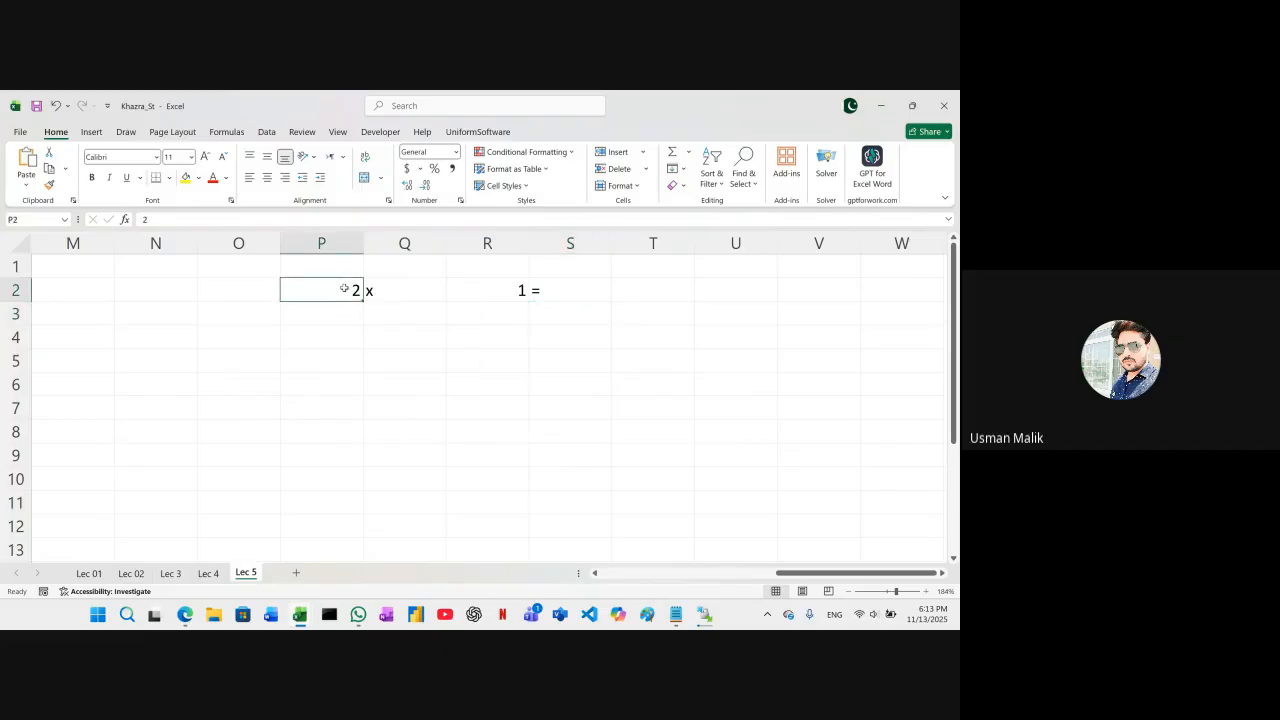
{"action": "left_click", "coordinate": [346, 265]}
{"action": "left_click_drag", "start_coordinate": [346, 265], "coordinate": [490, 269]}
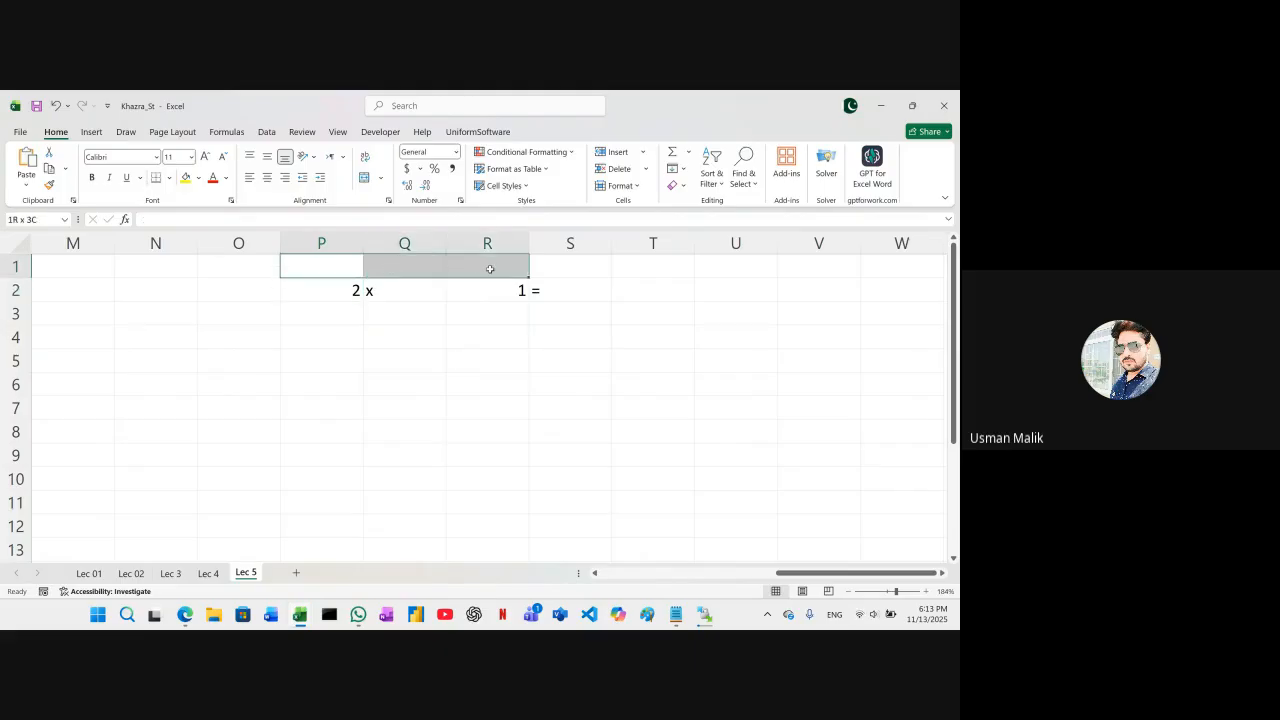
{"action": "left_click_drag", "start_coordinate": [490, 269], "coordinate": [547, 273]}
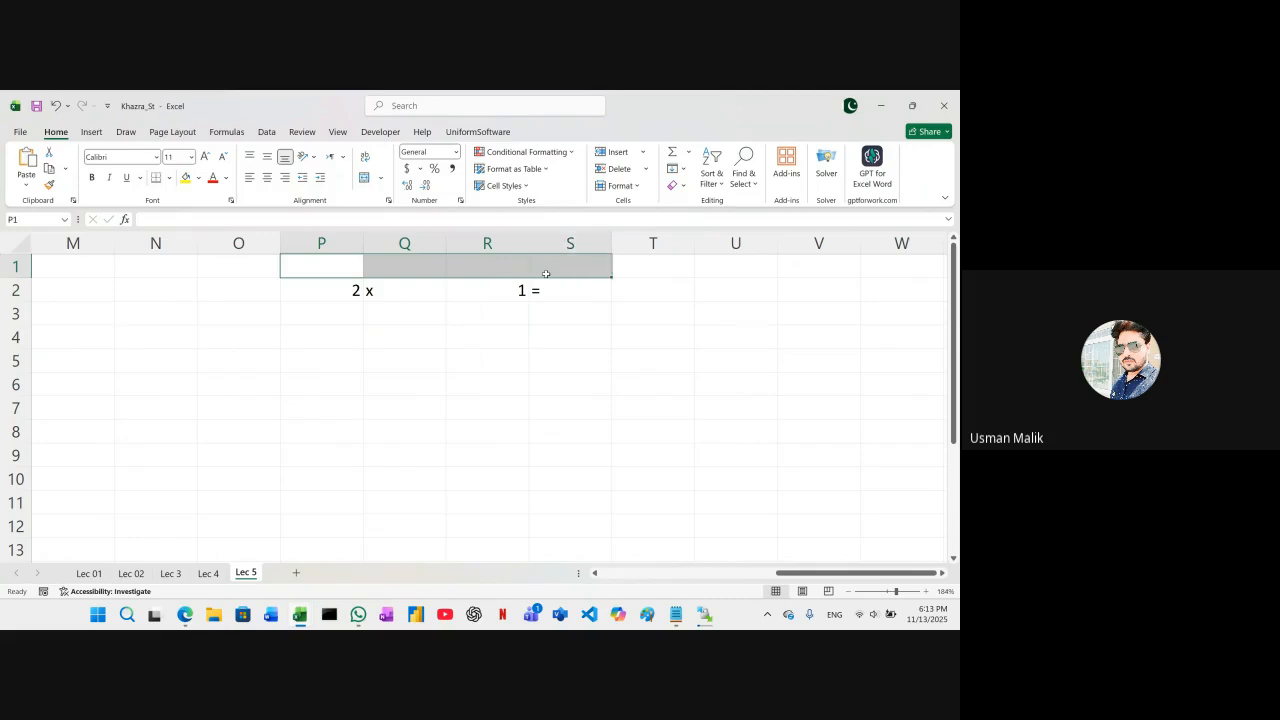
{"action": "left_click", "coordinate": [440, 268]}
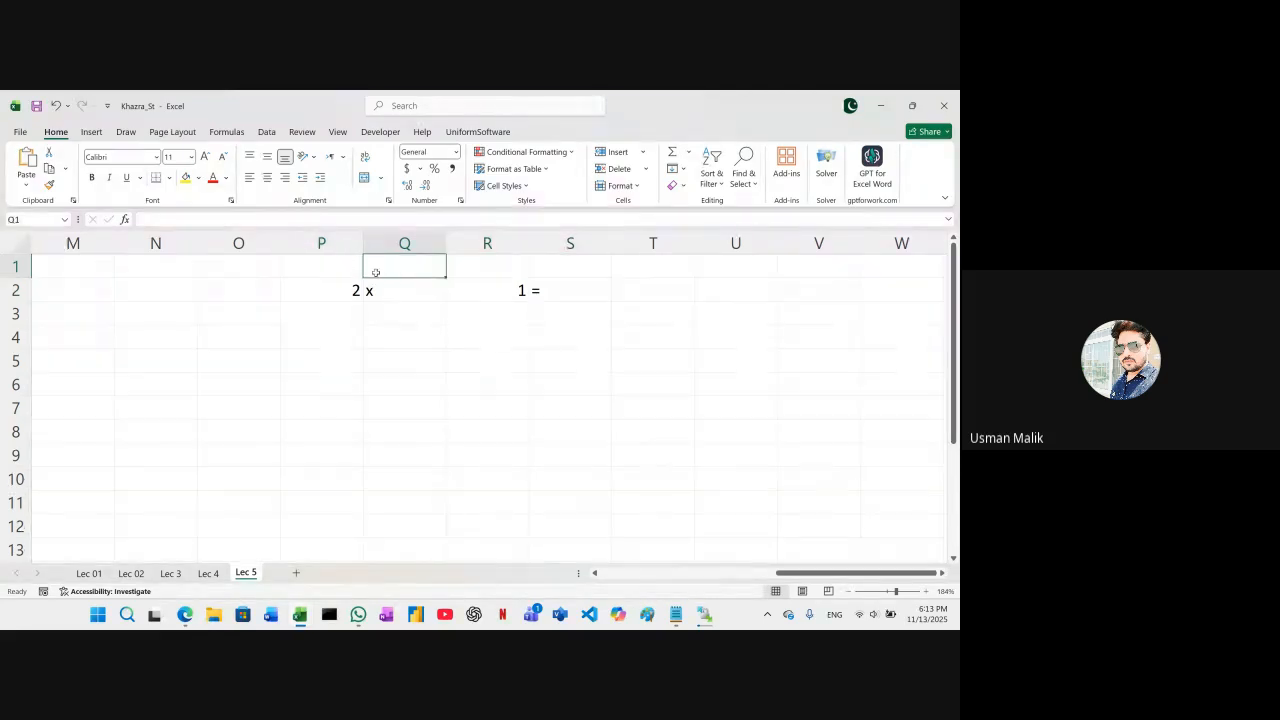
Merge and center cells P1:R1 above the table row and enter the heading "Table of" in the merged cell
{"action": "left_click_drag", "start_coordinate": [340, 272], "coordinate": [460, 265]}
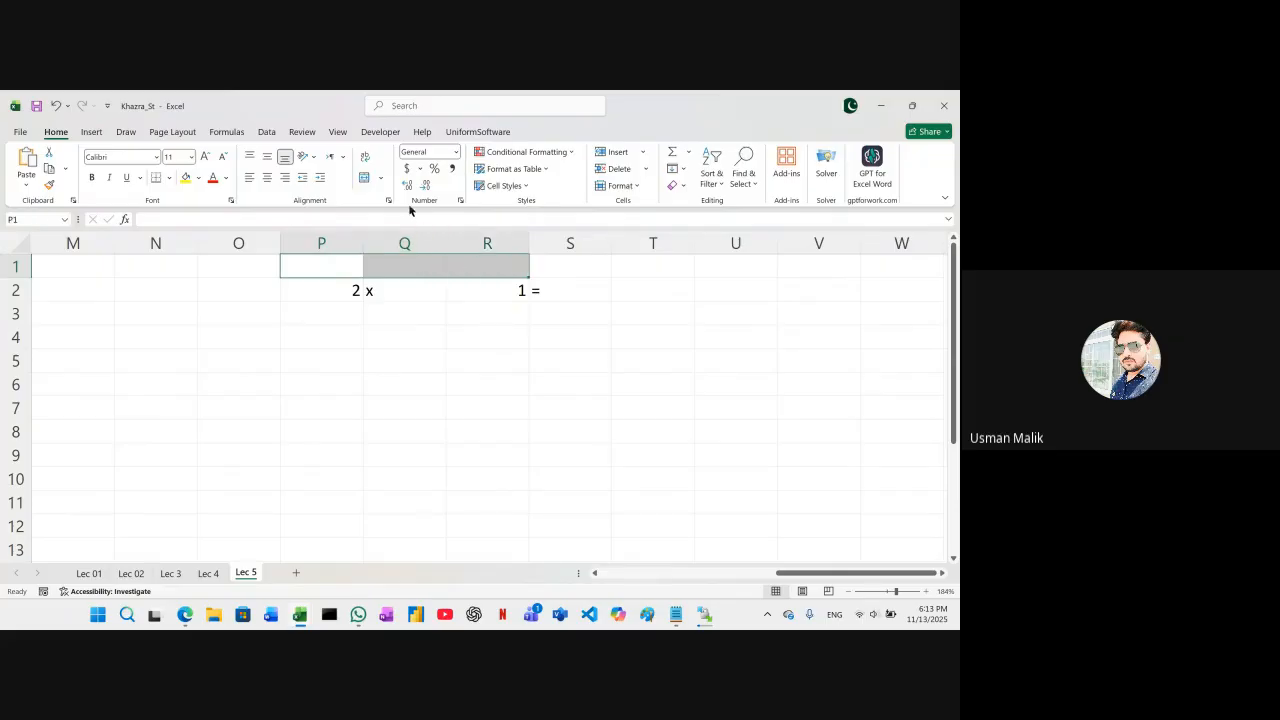
{"action": "left_click", "coordinate": [382, 178]}
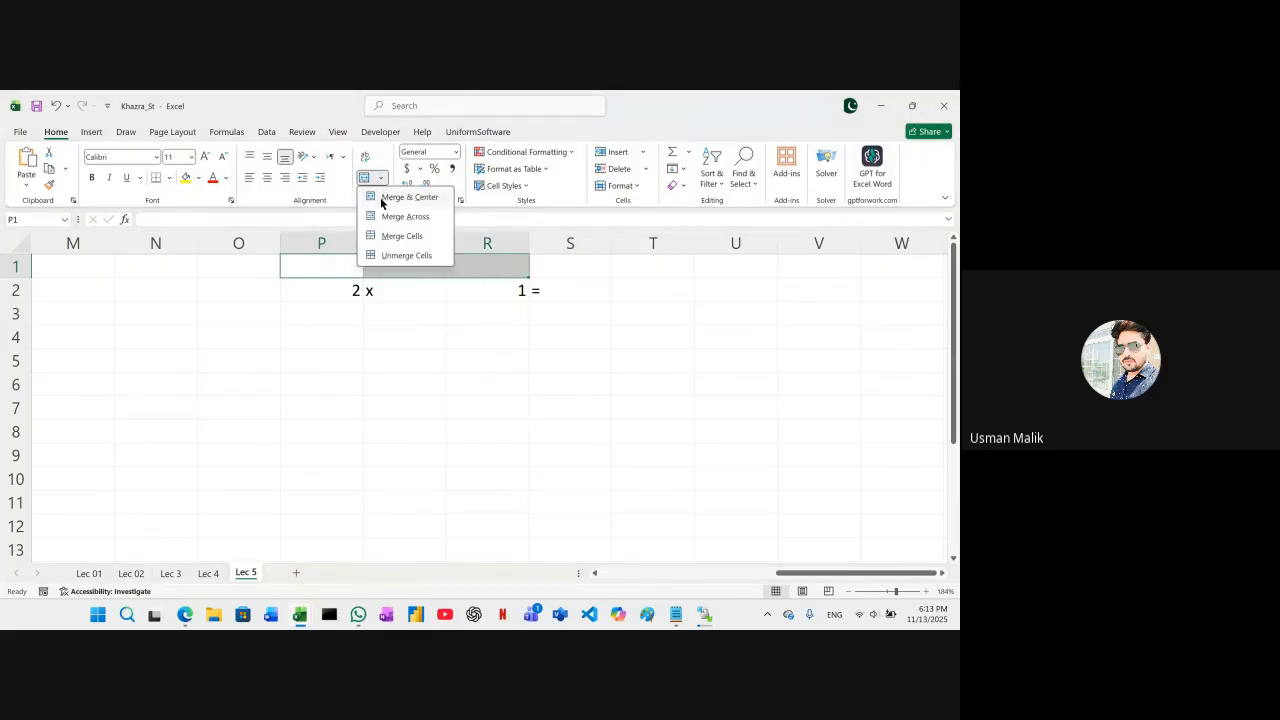
{"action": "left_click", "coordinate": [381, 200]}
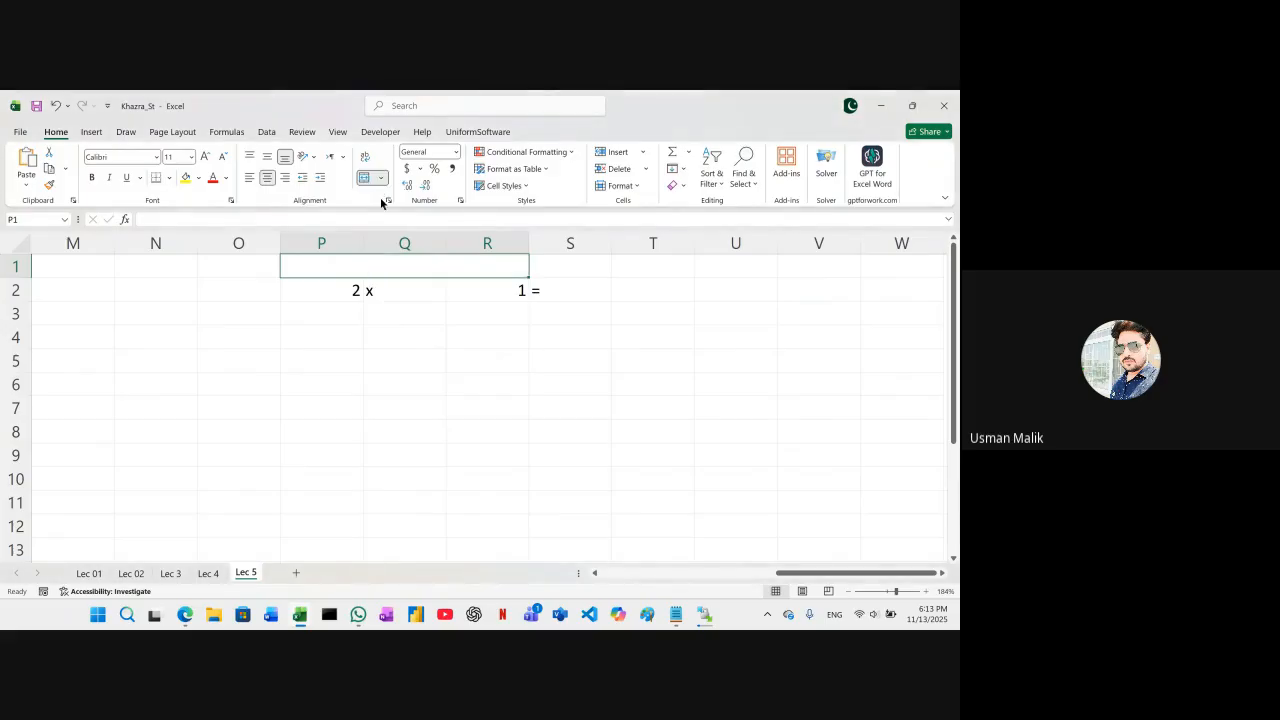
{"action": "type", "text": "T"}
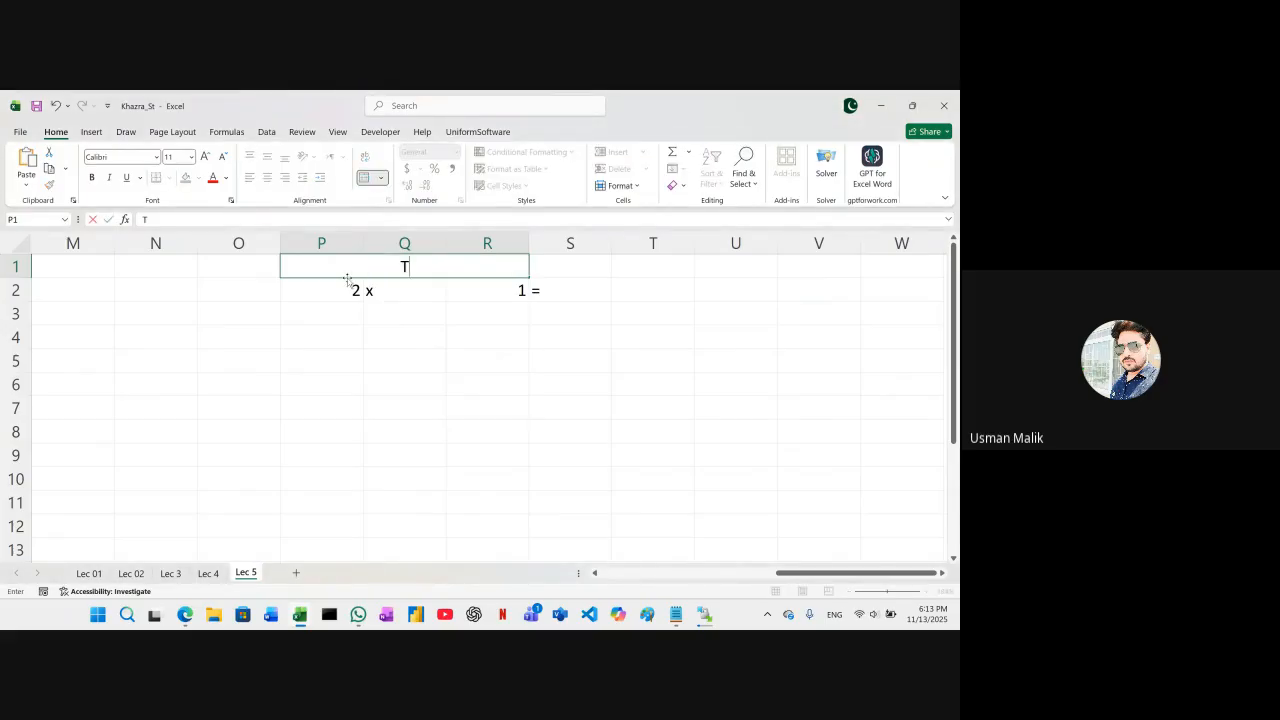
{"action": "type", "text": "able of 2"}
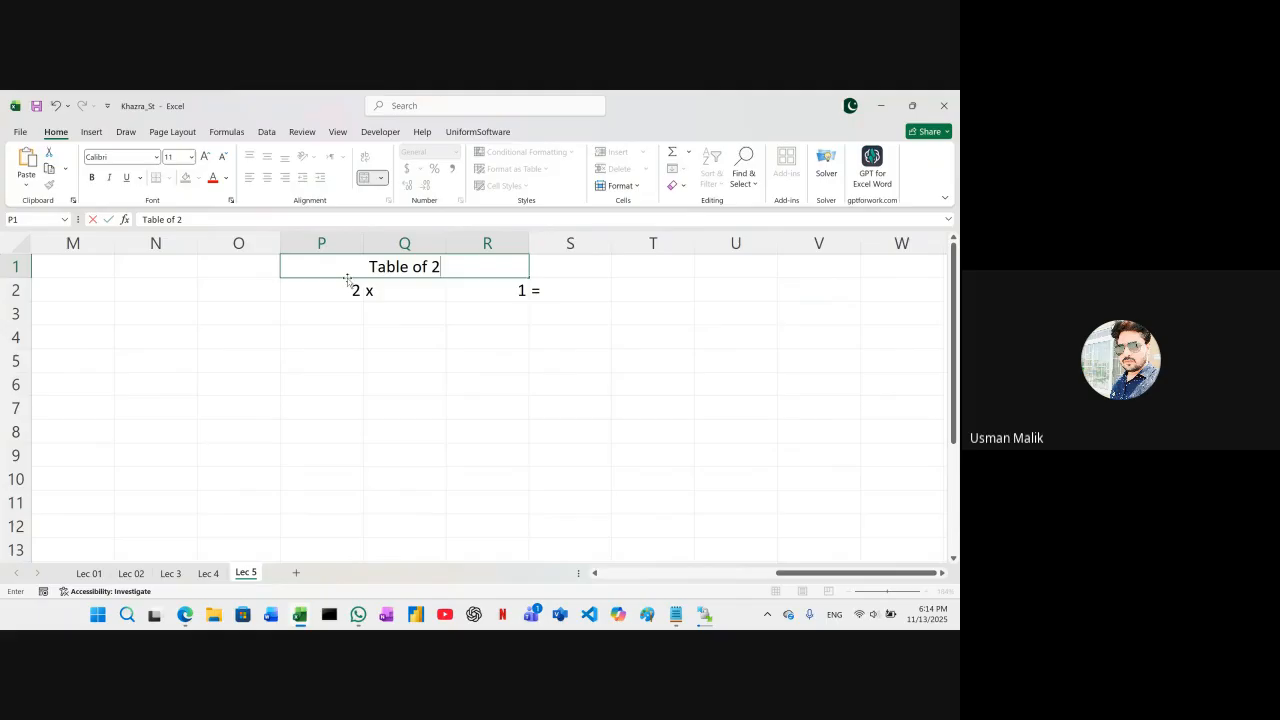
{"action": "key", "text": "BackSpace"}
Enter 2 in S1, beside the heading, as the table's number
{"action": "left_click", "coordinate": [559, 264]}
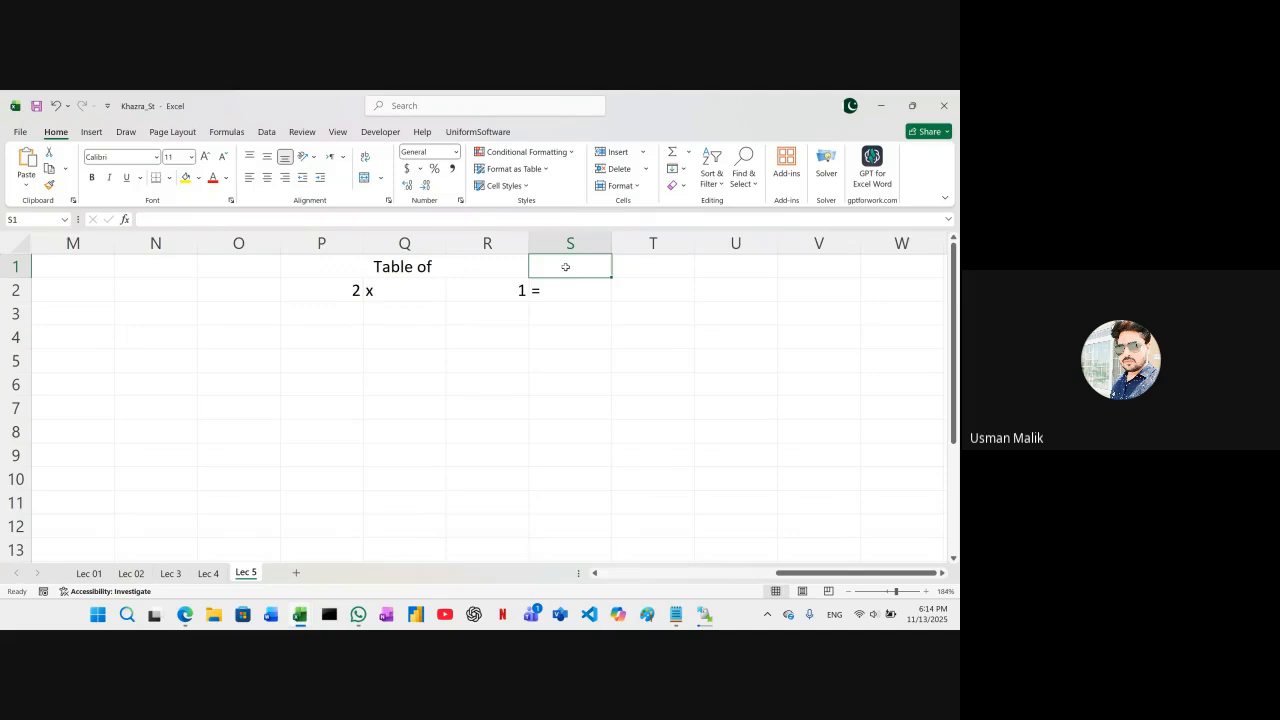
{"action": "type", "text": "2"}
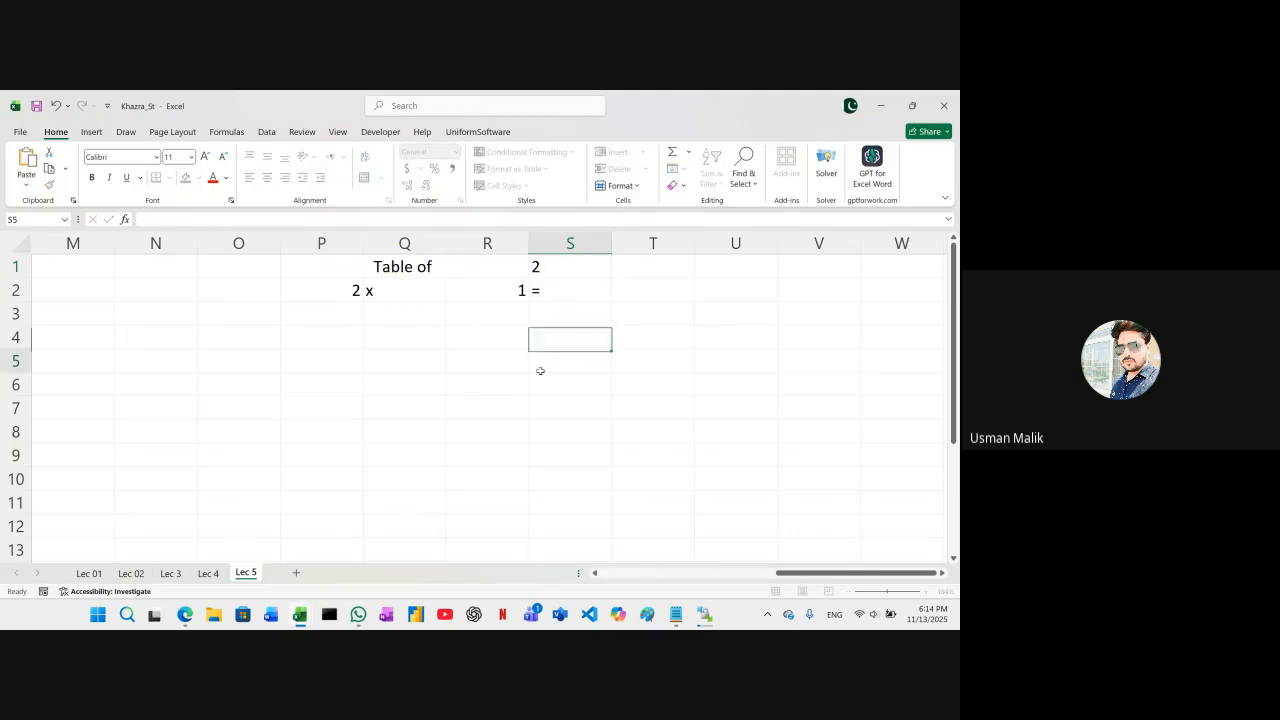
{"action": "left_click", "coordinate": [540, 370]}
Replace the fixed number in P2 with the formula =S1 so it follows the number beside the heading
{"action": "left_click", "coordinate": [329, 288]}
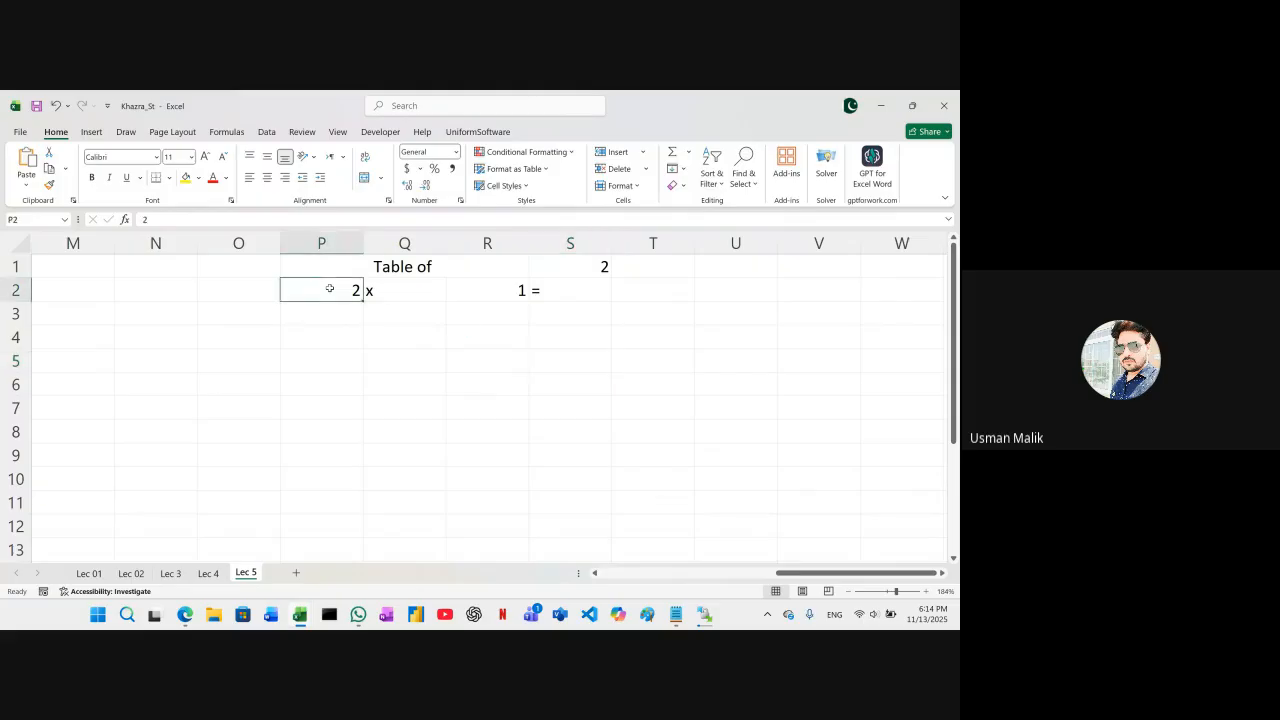
{"action": "key", "text": "Delete"}
{"action": "left_click", "coordinate": [576, 269]}
{"action": "left_click", "coordinate": [325, 292]}
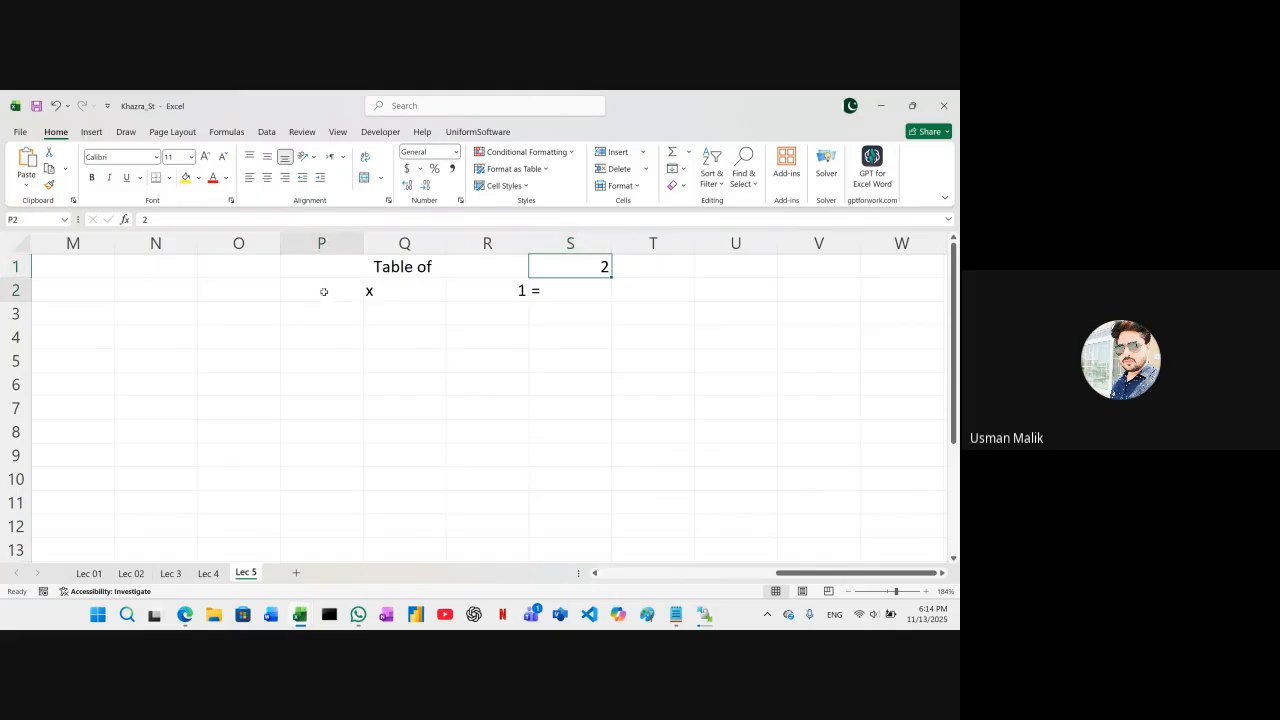
{"action": "left_click", "coordinate": [570, 266]}
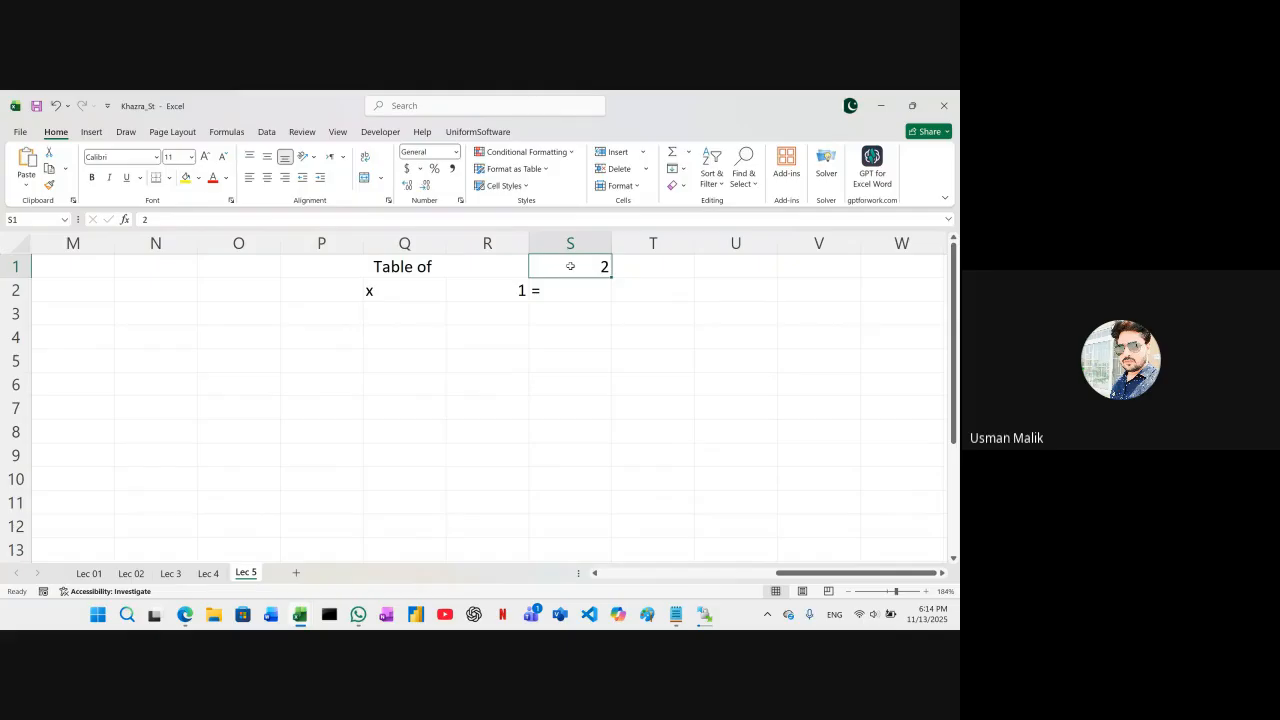
{"action": "left_click", "coordinate": [317, 293]}
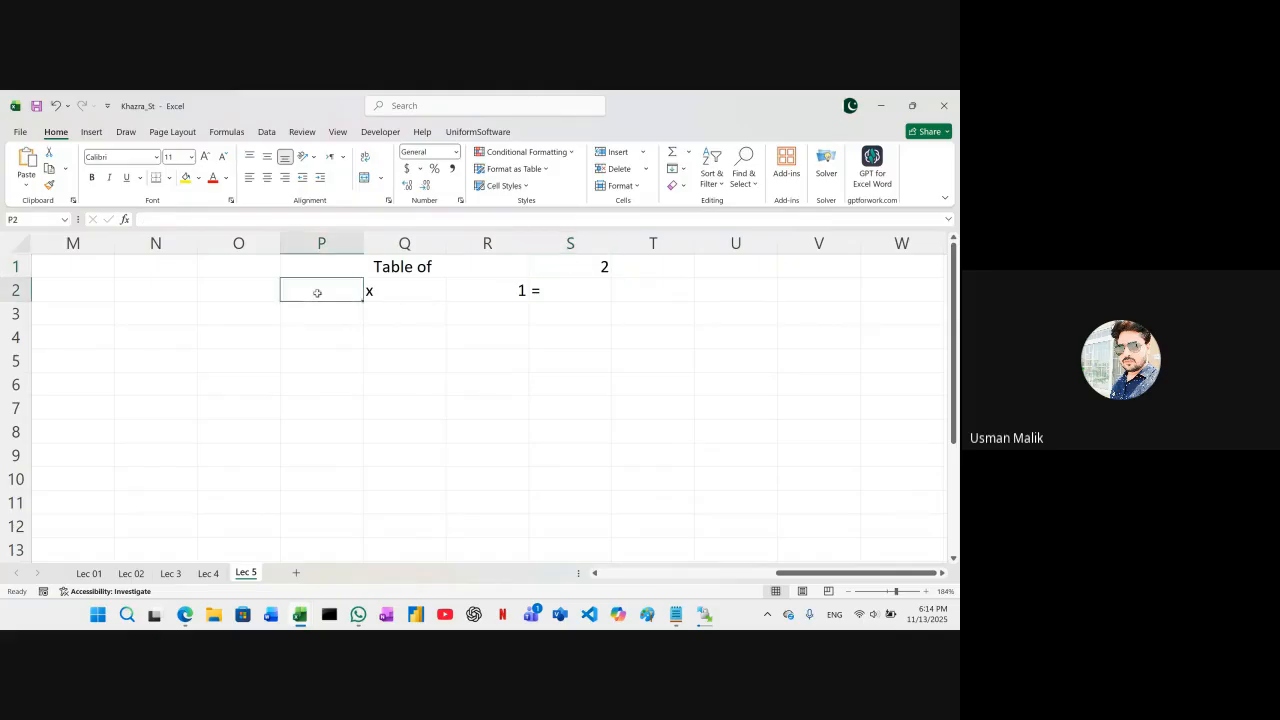
{"action": "type", "text": "=s1"}
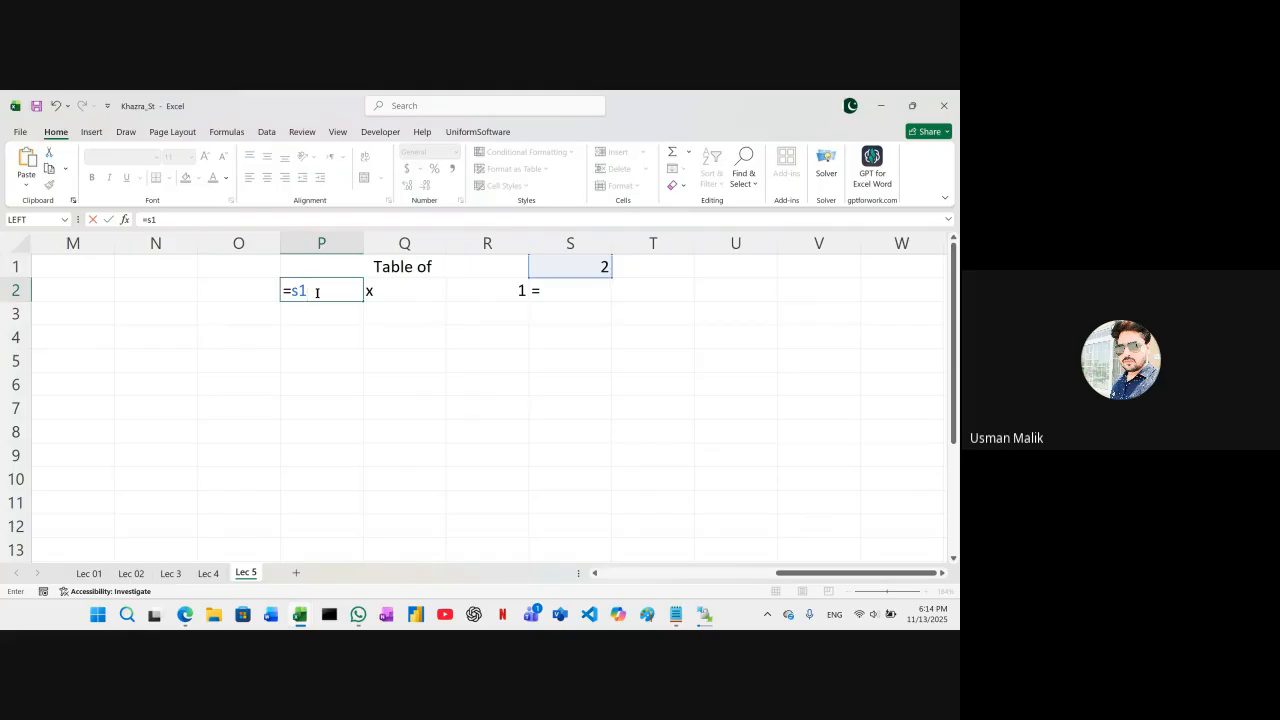
{"action": "key", "text": "Return"}
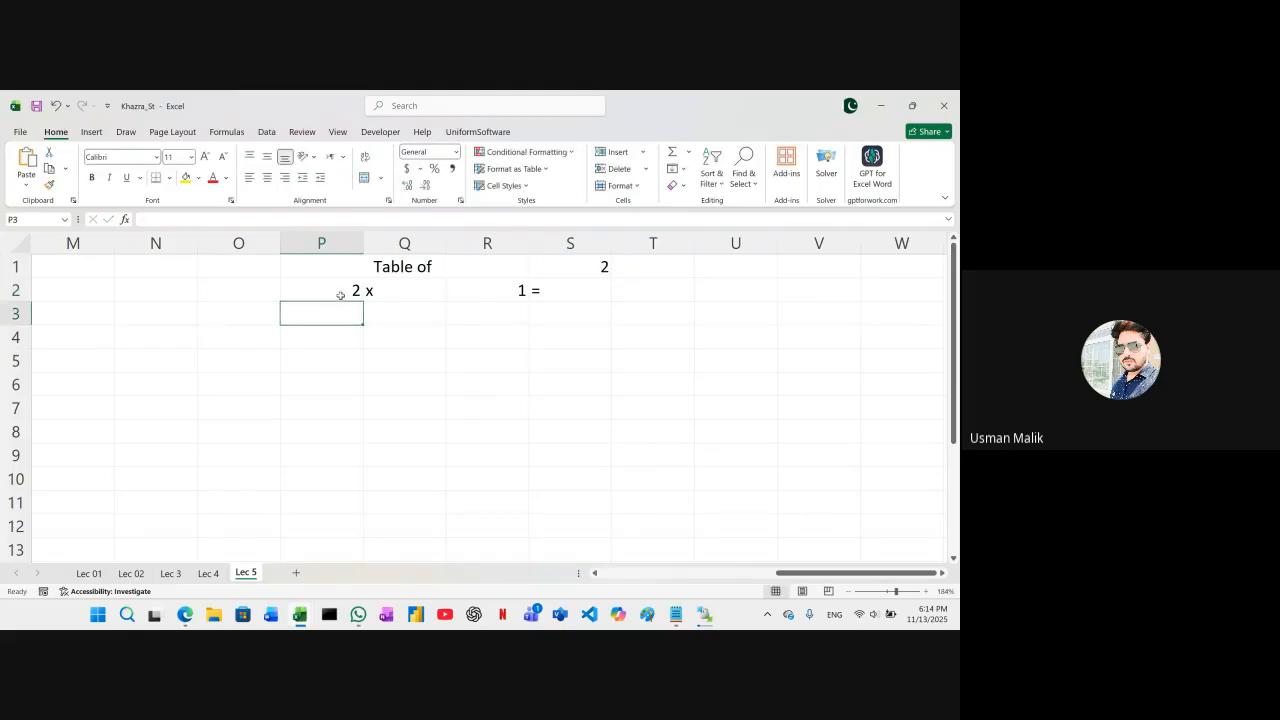
Set the table's number in S1 to 3
{"action": "left_click", "coordinate": [587, 267]}
{"action": "type", "text": "3"}
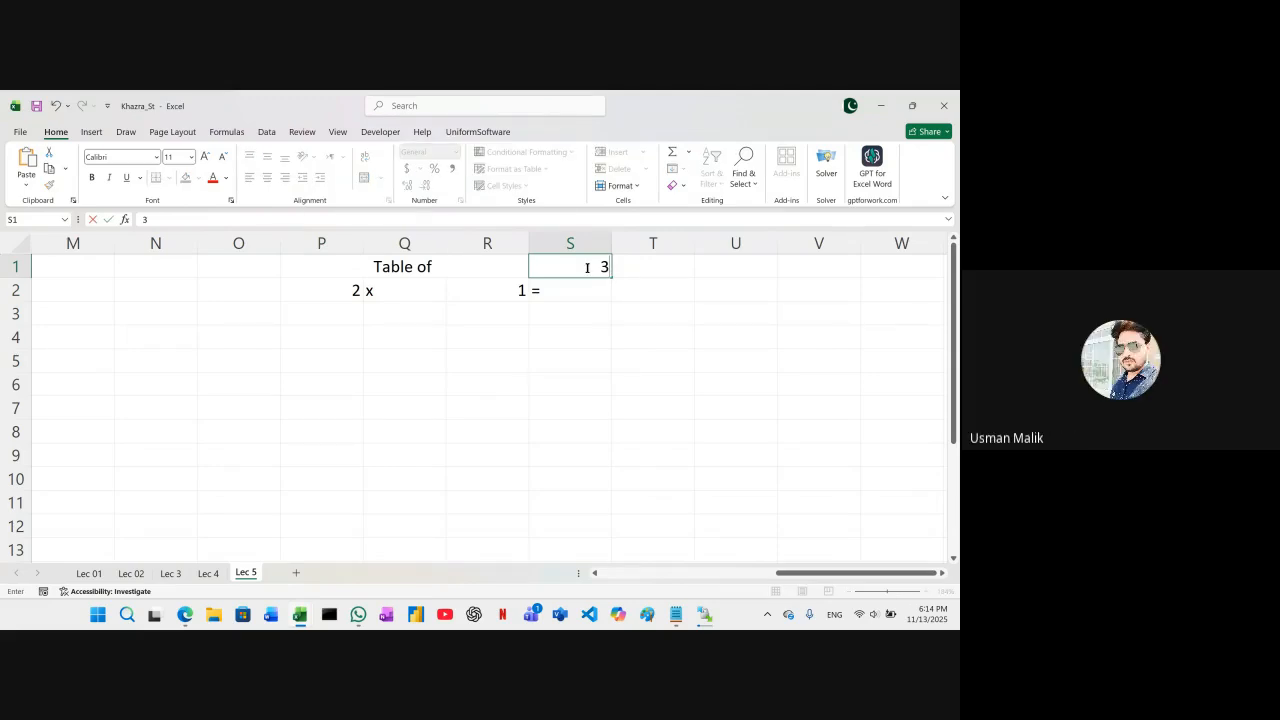
{"action": "key", "text": "Tab"}
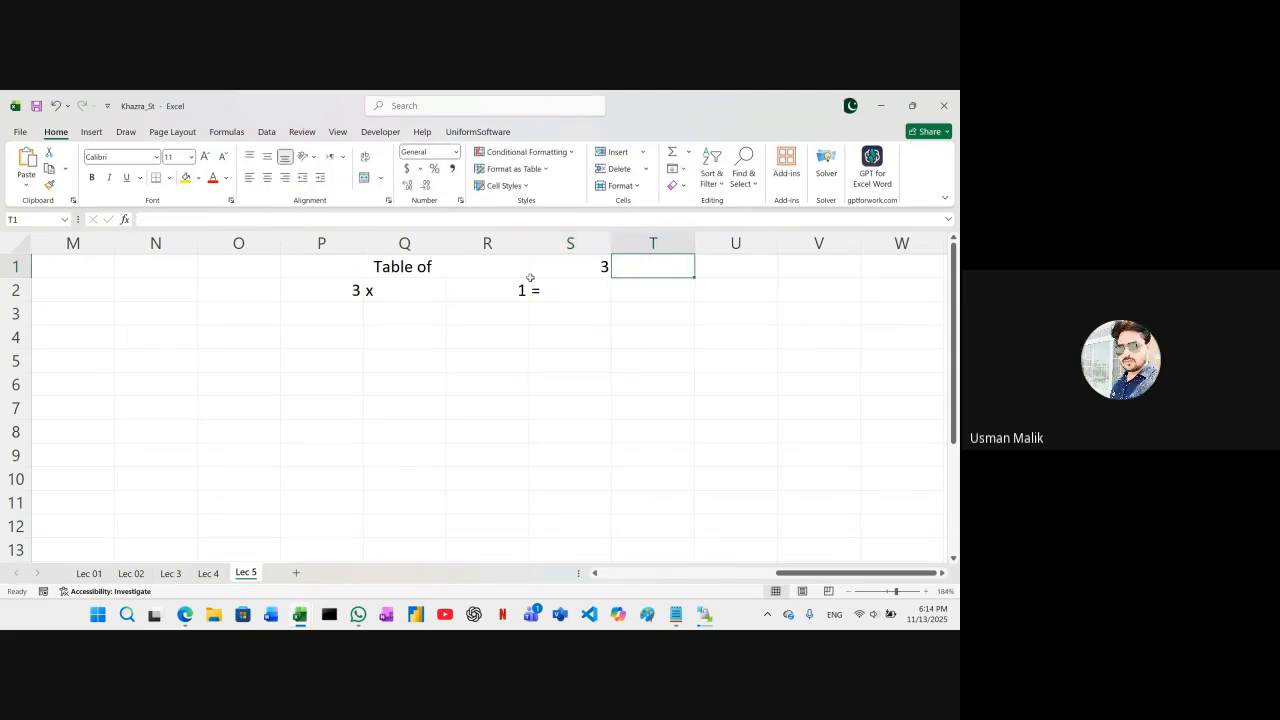
Compare P2 with S1, and fill the formula in P2 down through P11
{"action": "left_click", "coordinate": [340, 291]}
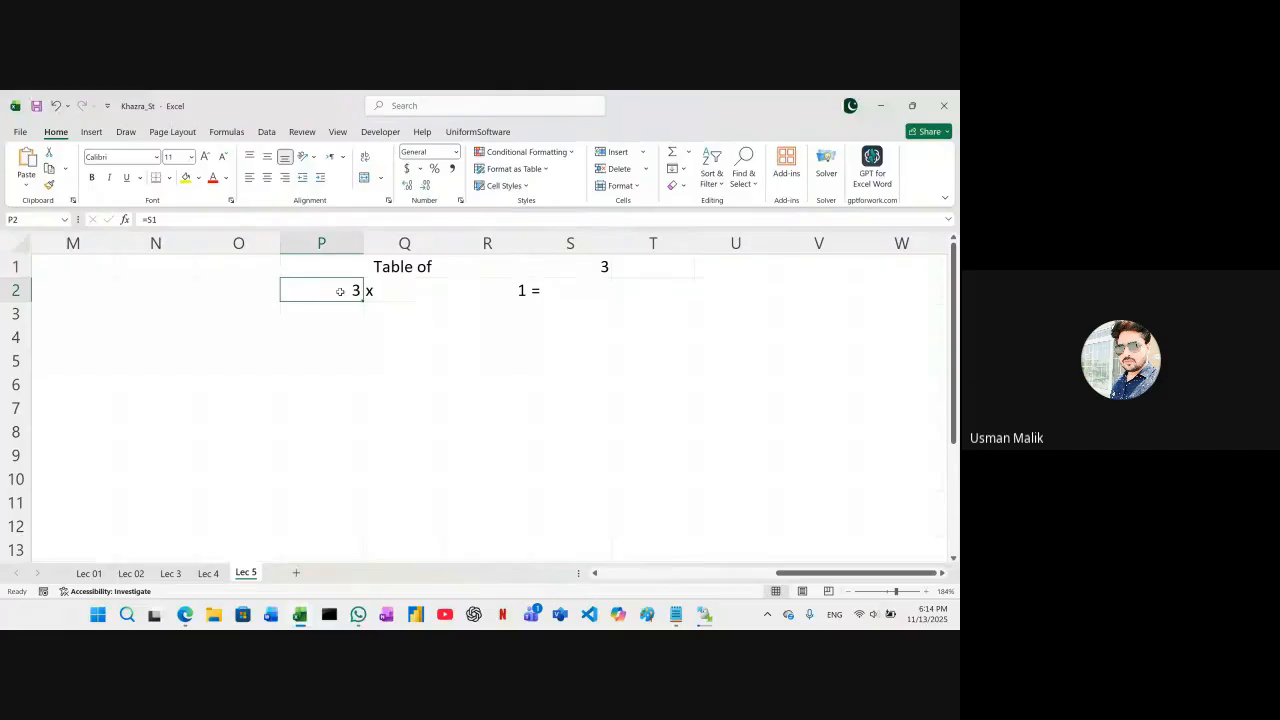
{"action": "left_click", "coordinate": [566, 265]}
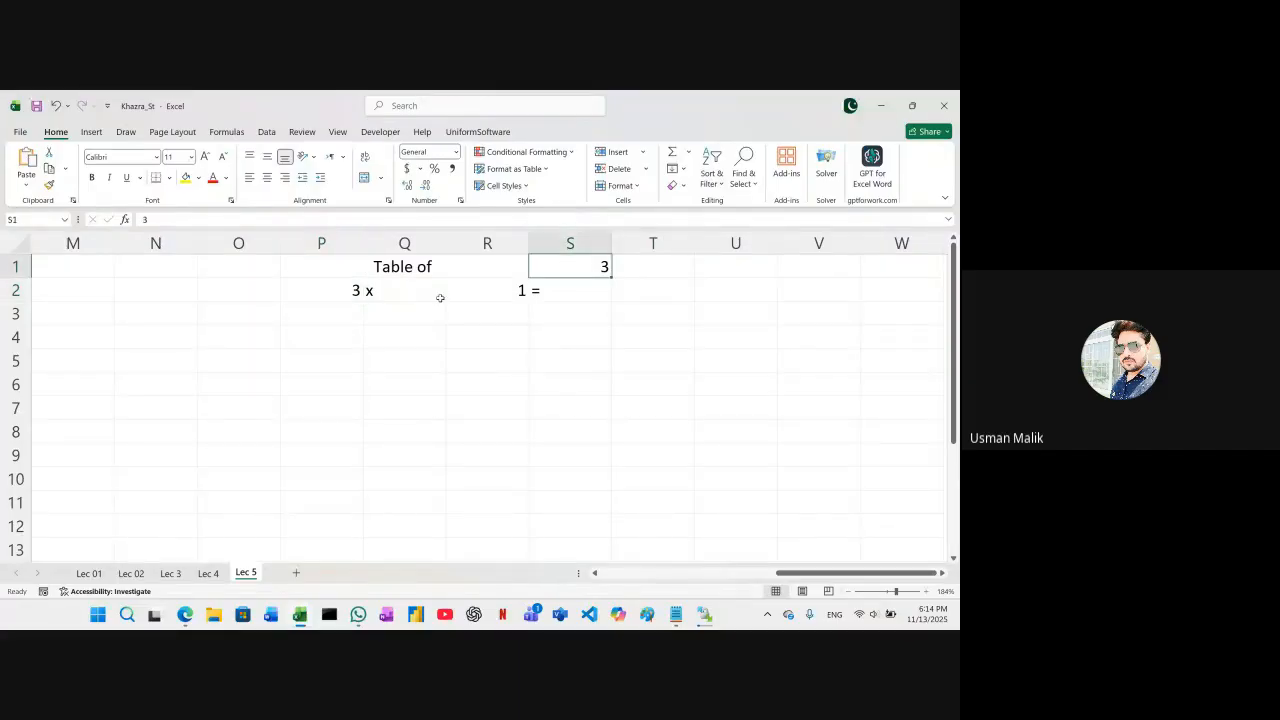
{"action": "left_click", "coordinate": [309, 290]}
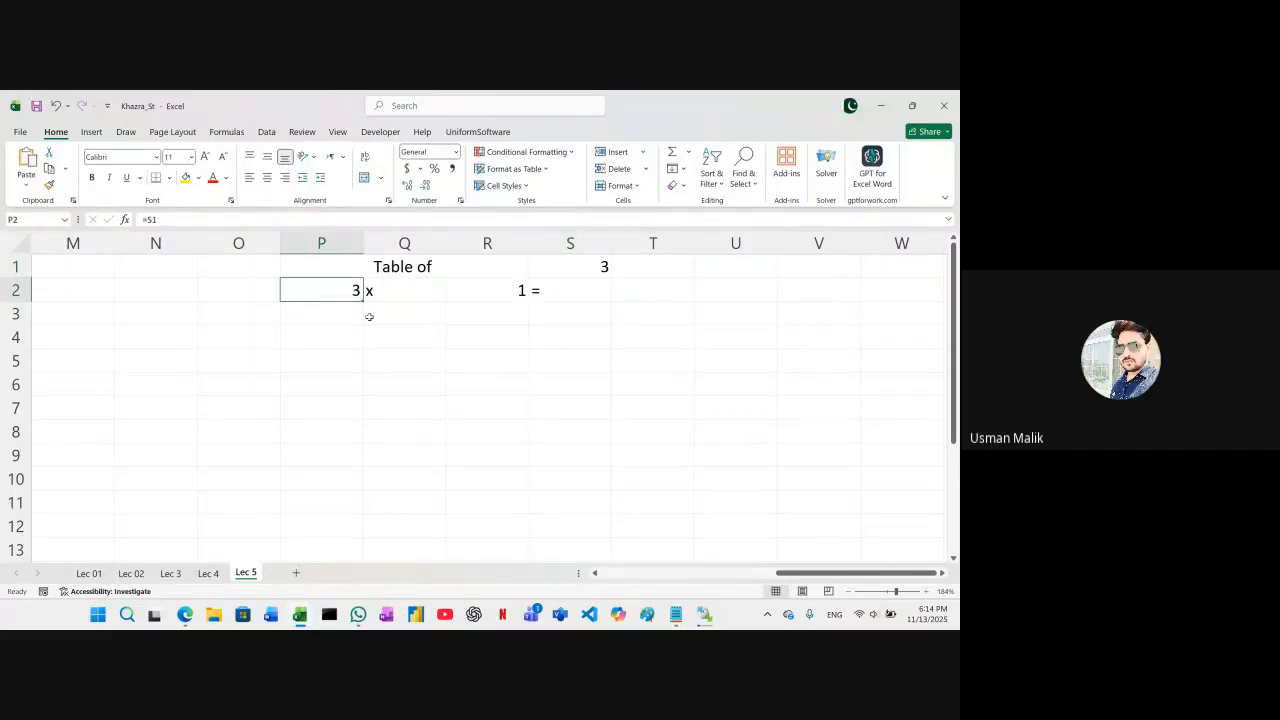
{"action": "left_click_drag", "start_coordinate": [362, 303], "coordinate": [343, 507]}
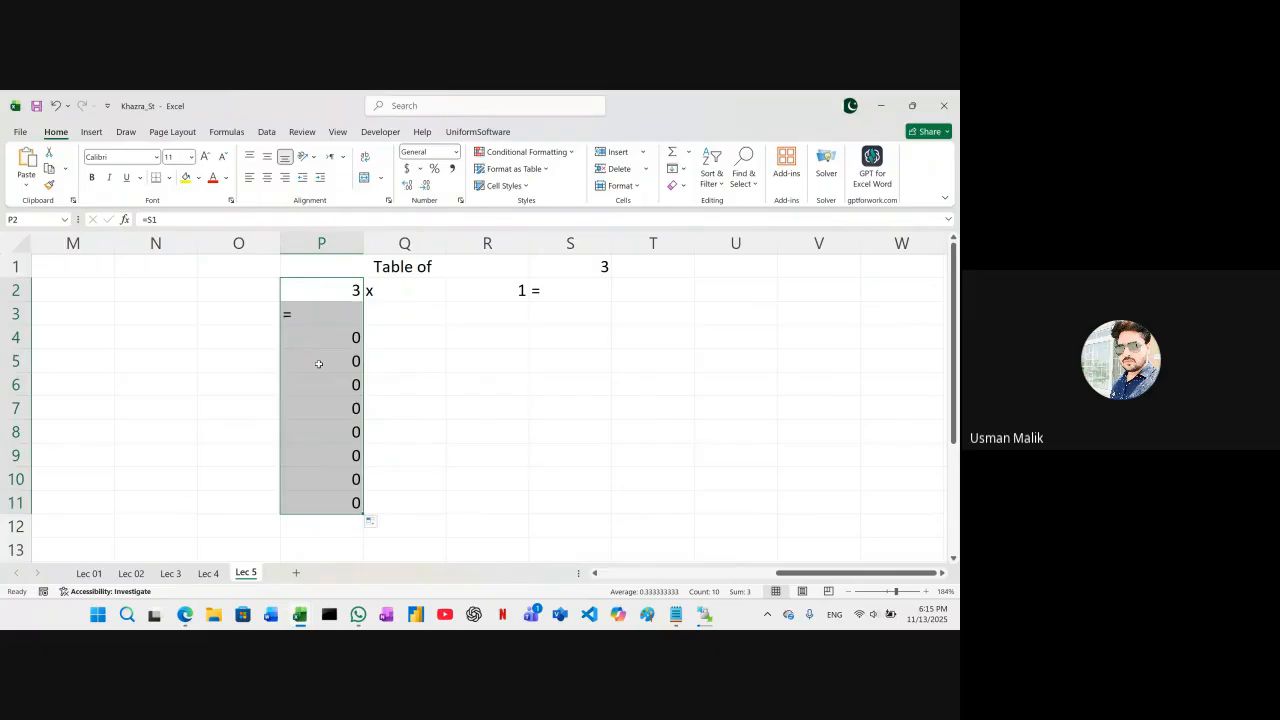
Clear the copied formulas from P3 through P11, keeping the one in P2
{"action": "left_click", "coordinate": [318, 364]}
{"action": "left_click", "coordinate": [305, 315]}
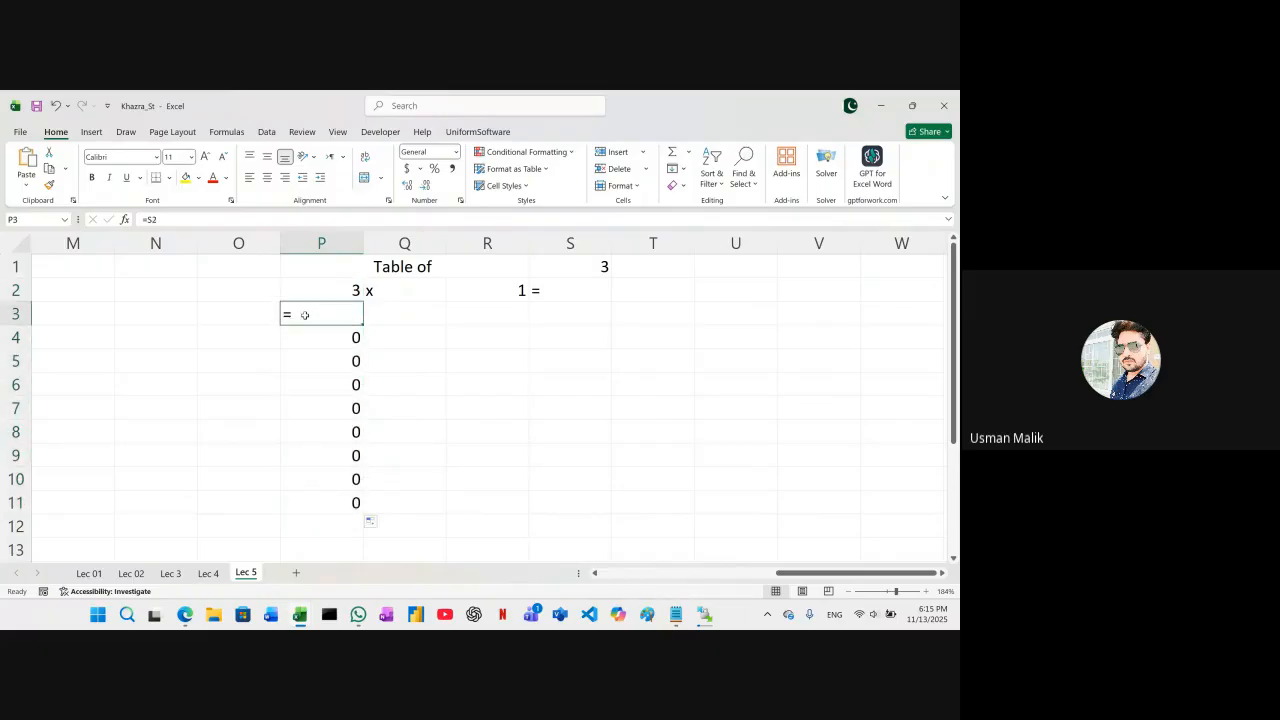
{"action": "key", "text": "Delete"}
{"action": "left_click", "coordinate": [323, 292]}
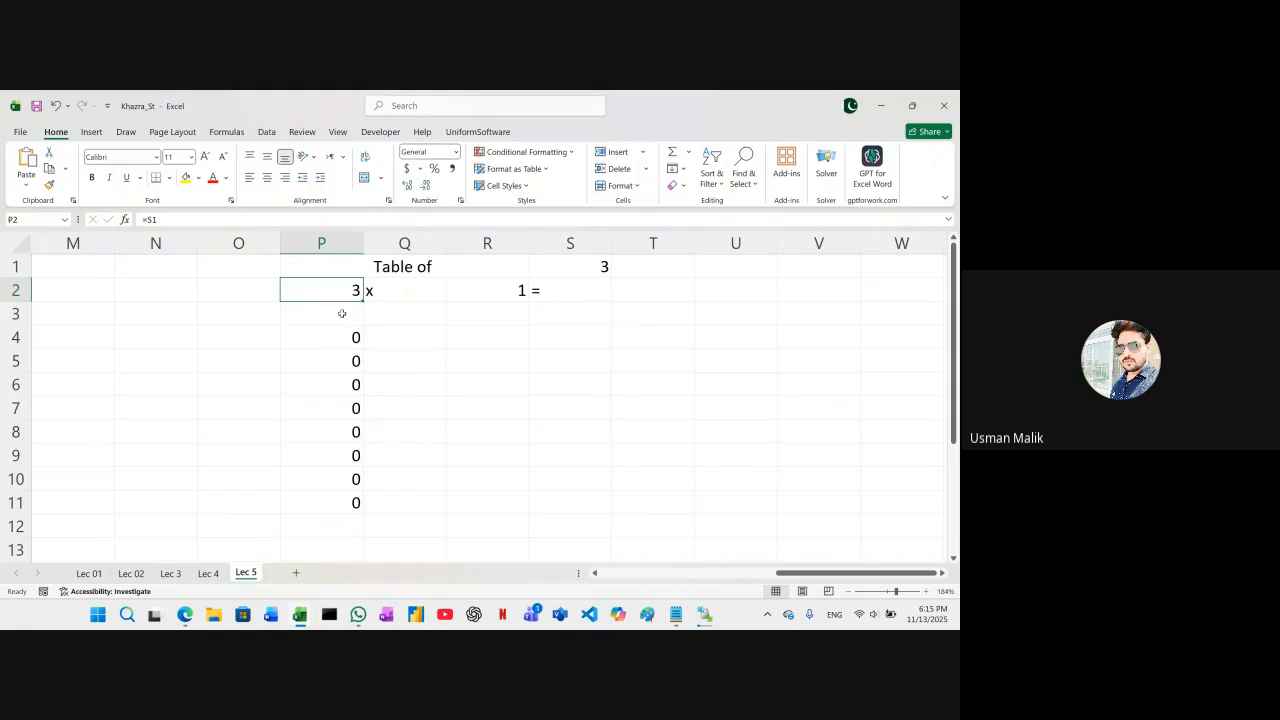
{"action": "left_click", "coordinate": [345, 314]}
{"action": "key", "text": "shift+Down"}
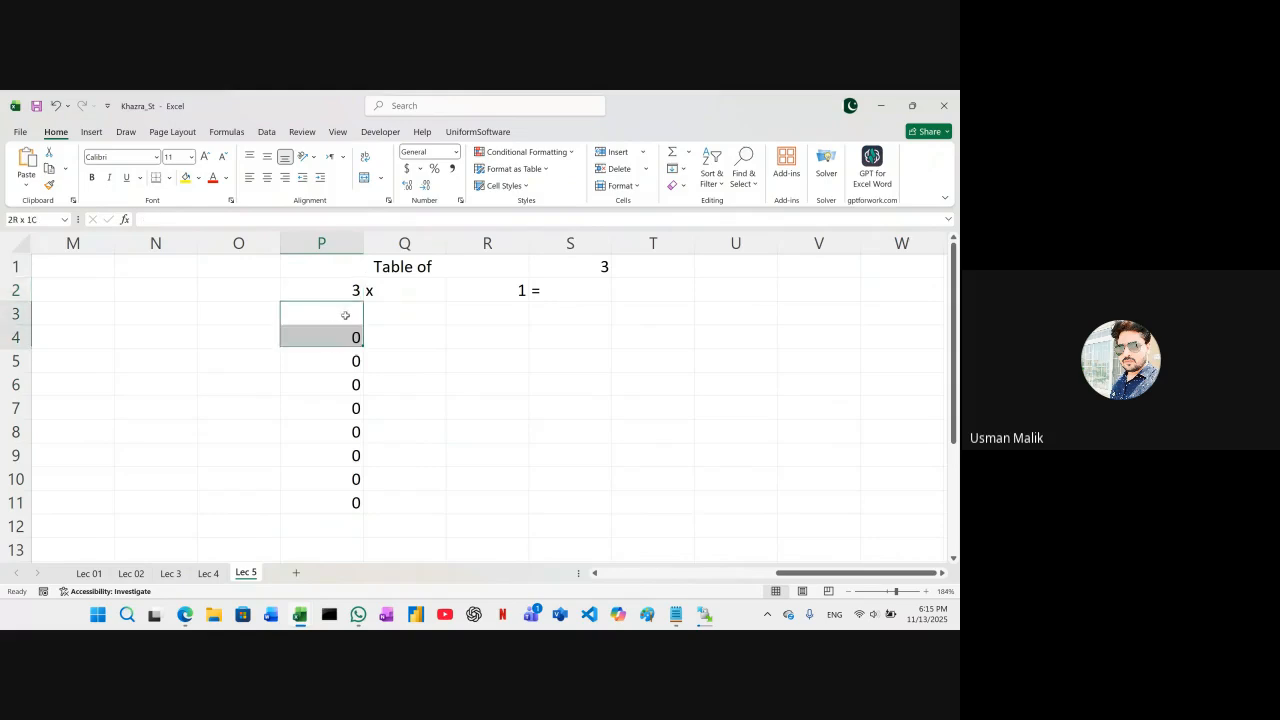
{"action": "key", "text": "shift+Down"}
{"action": "key", "text": "shift+Down"}
{"action": "key", "text": "shift+Down"}
{"action": "key", "text": "shift+Down"}
{"action": "key", "text": "shift+Down"}
{"action": "key", "text": "shift+Down"}
{"action": "key", "text": "shift+Down"}
{"action": "key", "text": "Delete"}
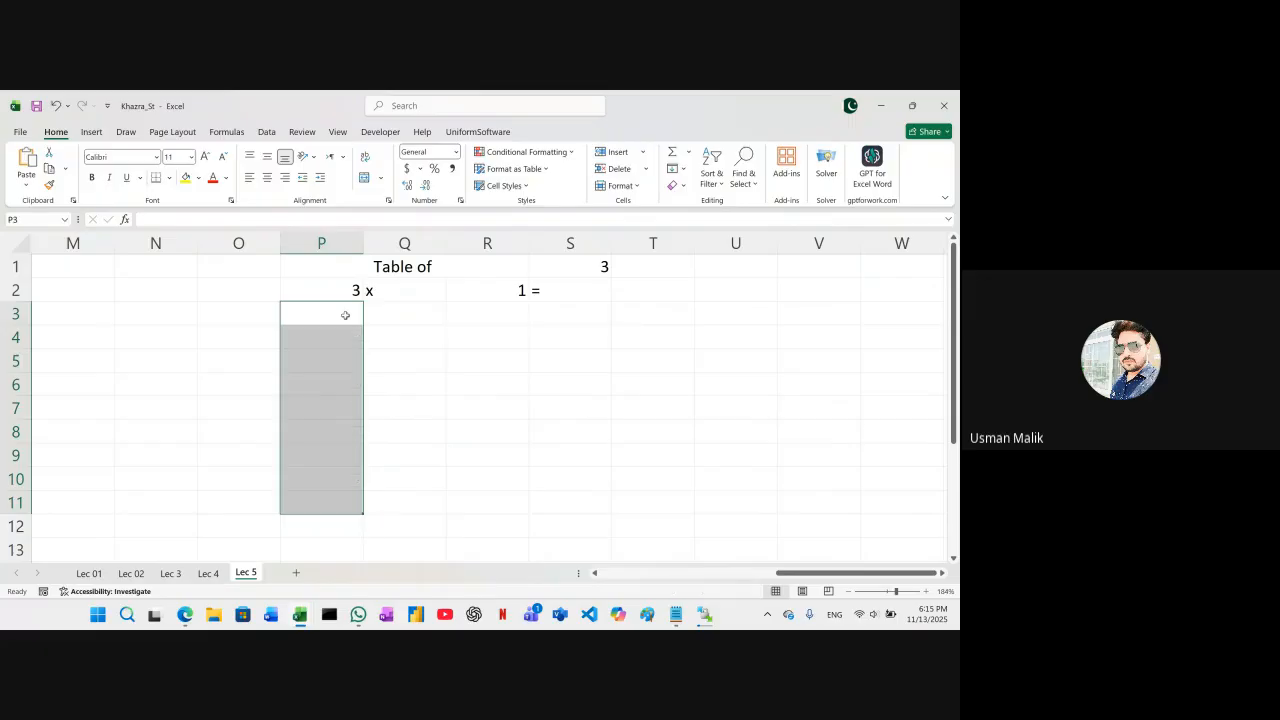
Try to fill the formula in P2 down through P12, and undo the fill
{"action": "left_click", "coordinate": [348, 292]}
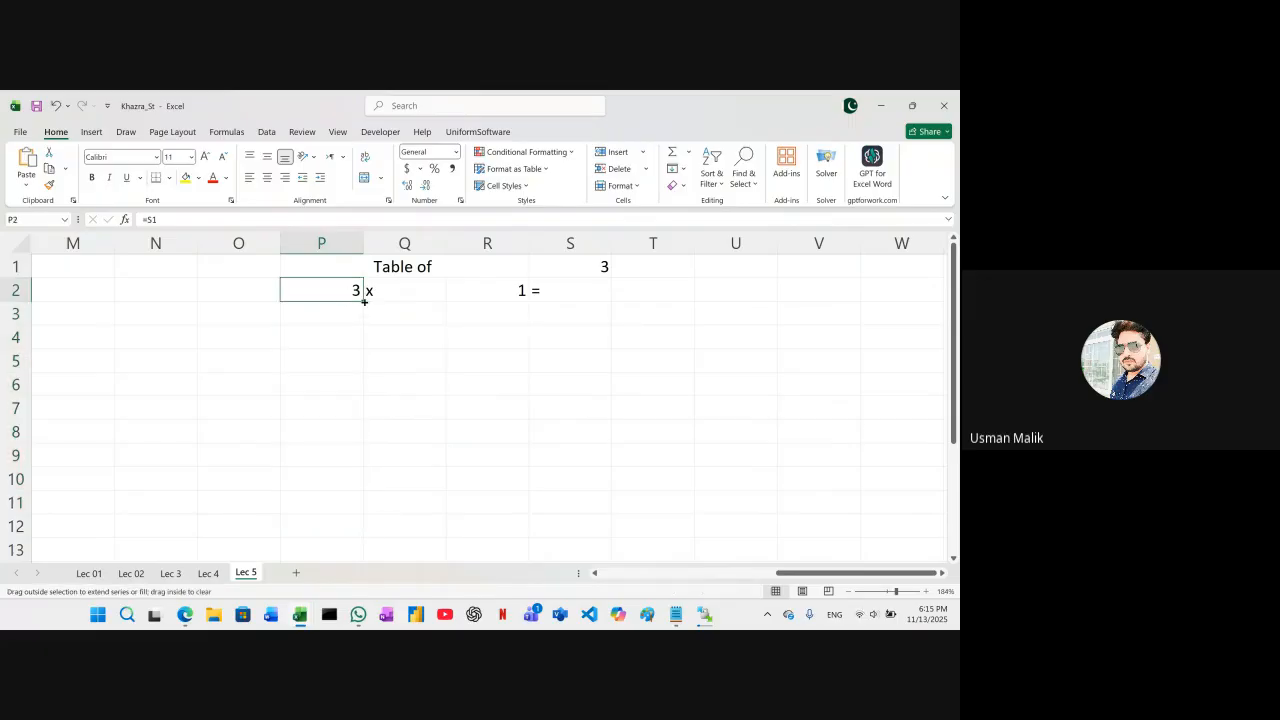
{"action": "left_click_drag", "start_coordinate": [365, 301], "coordinate": [355, 530]}
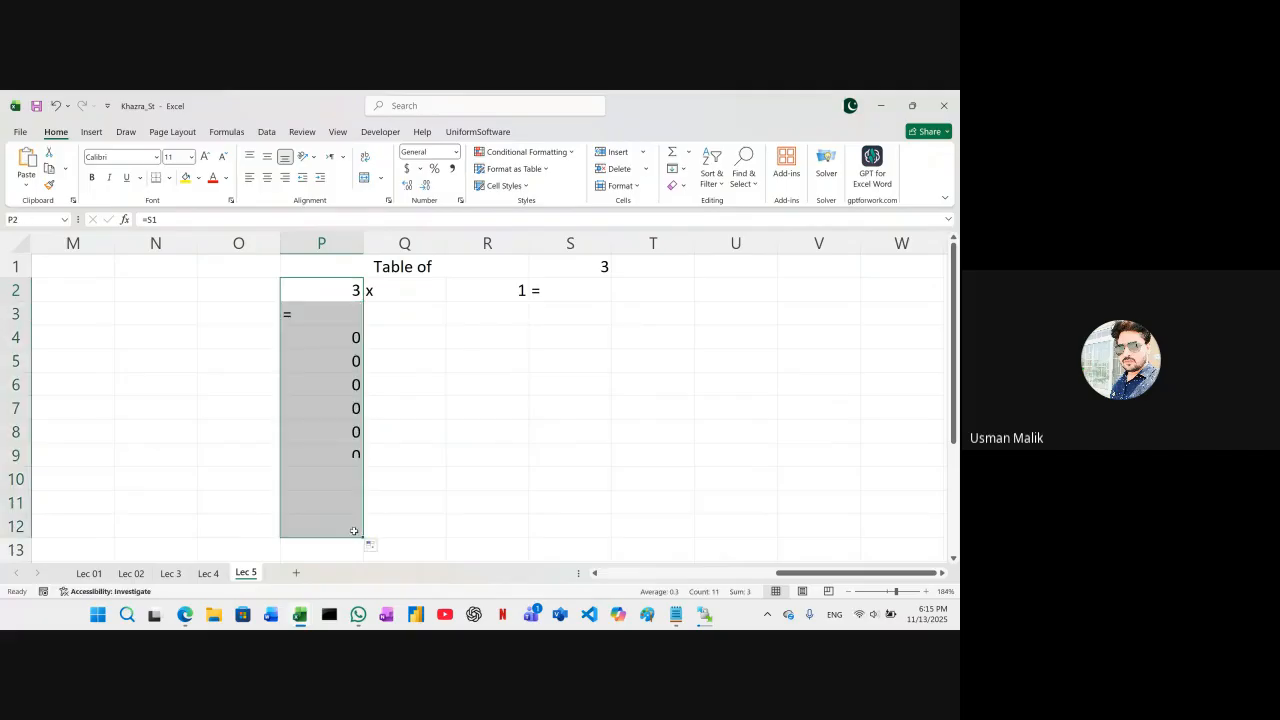
{"action": "key", "text": "ctrl+z"}
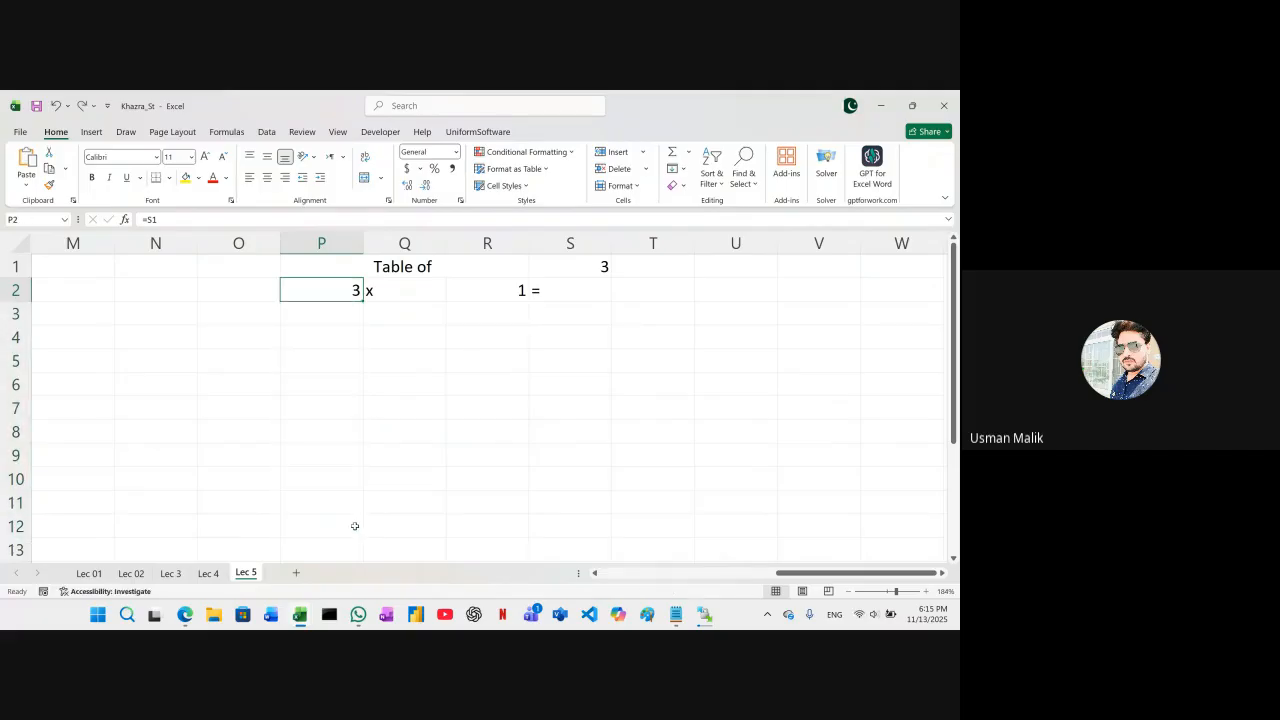
{"action": "left_click", "coordinate": [333, 313]}
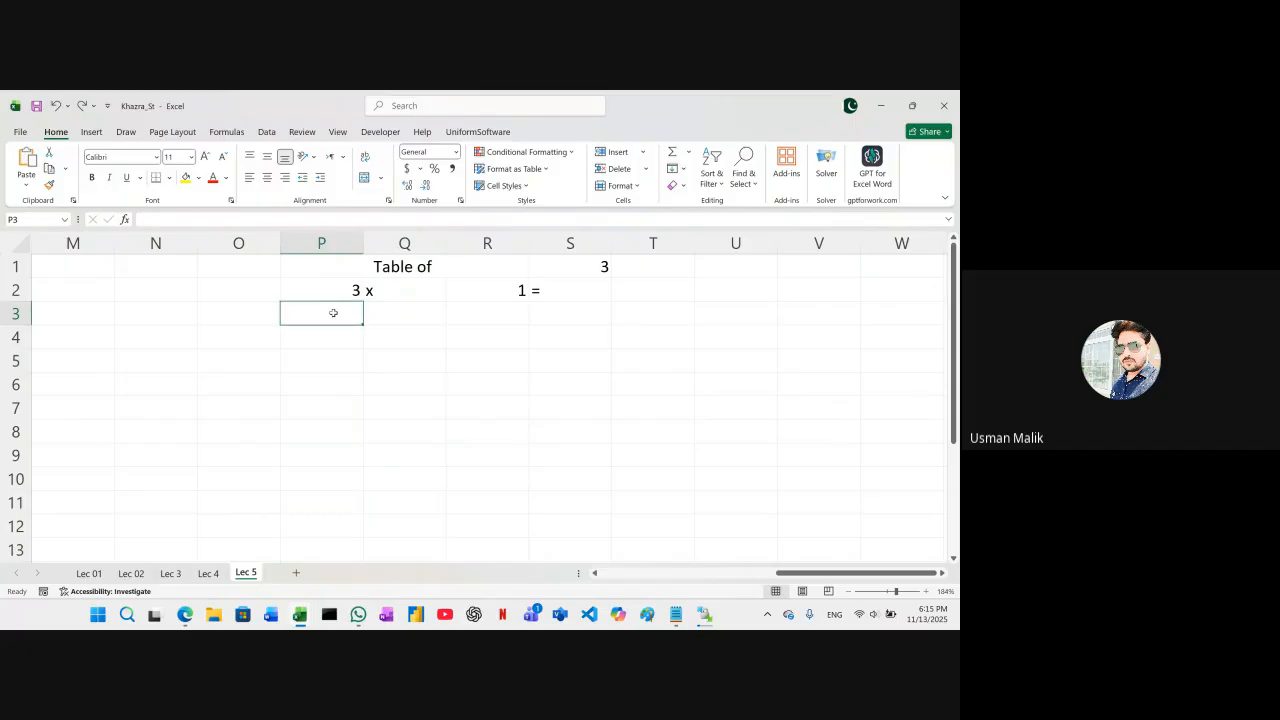
{"action": "type", "text": "=s1"}
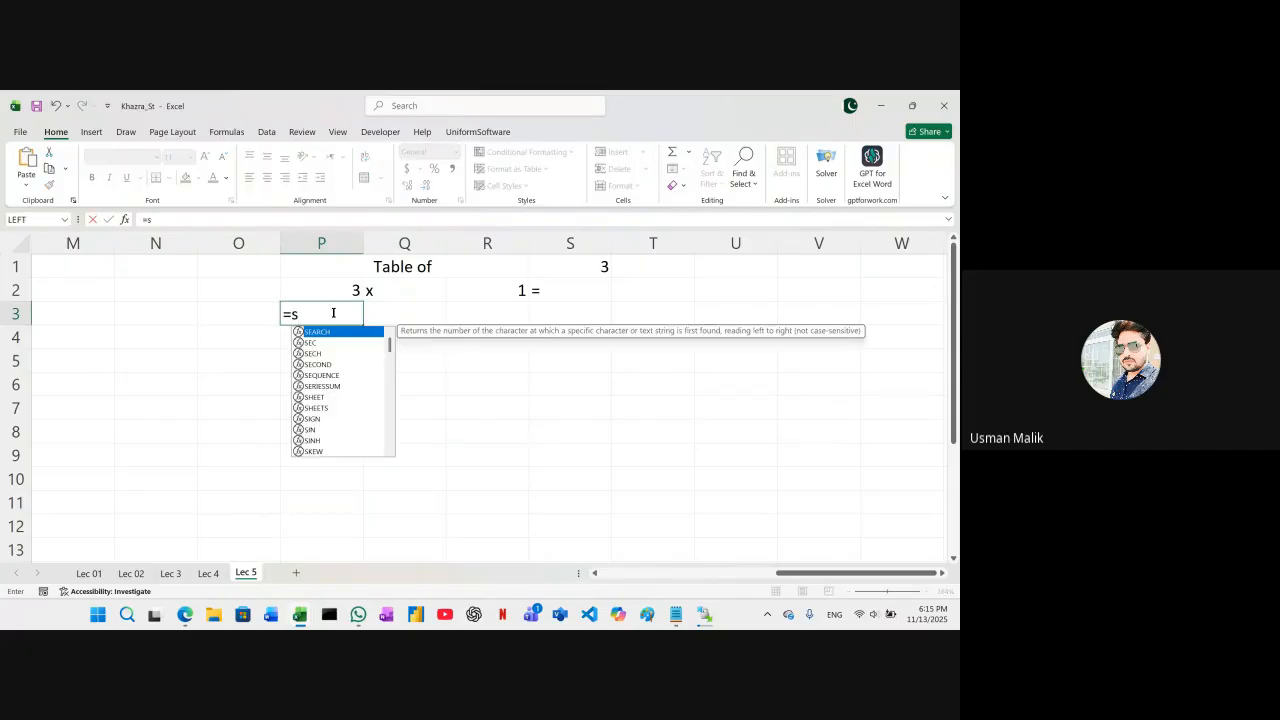
{"action": "key", "text": "BackSpace"}
{"action": "key", "text": "BackSpace"}
{"action": "key", "text": "BackSpace"}
Make the reference in P2 absolute as =$S$1, and fill the formula down through P12
{"action": "left_click", "coordinate": [342, 287]}
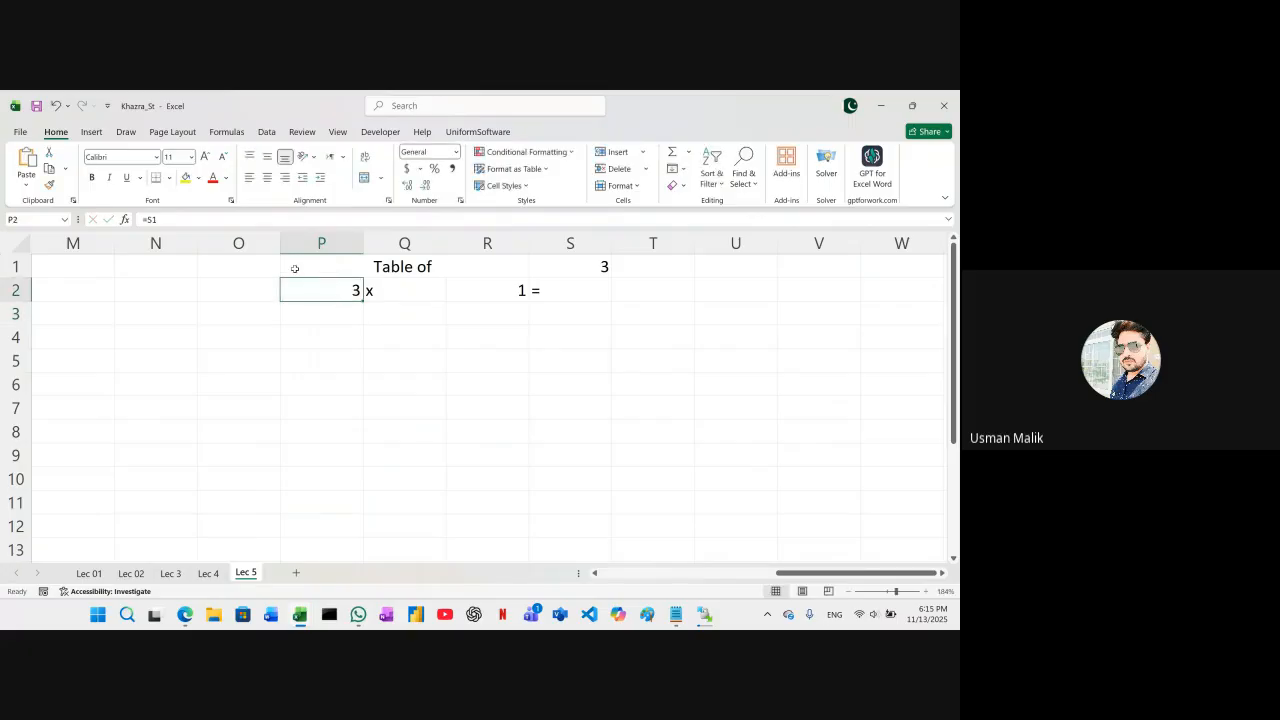
{"action": "left_click", "coordinate": [193, 213]}
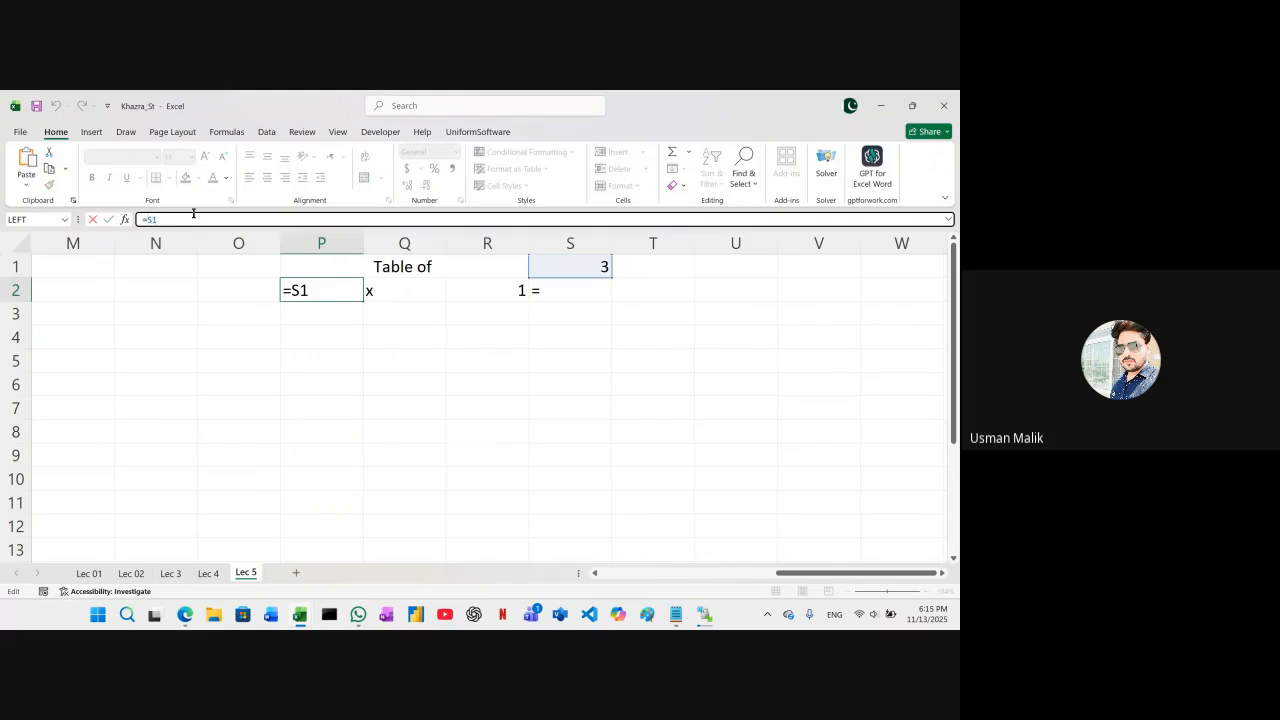
{"action": "type", "text": "$S"}
{"action": "type", "text": "$"}
{"action": "key", "text": "Return"}
{"action": "left_click", "coordinate": [338, 289]}
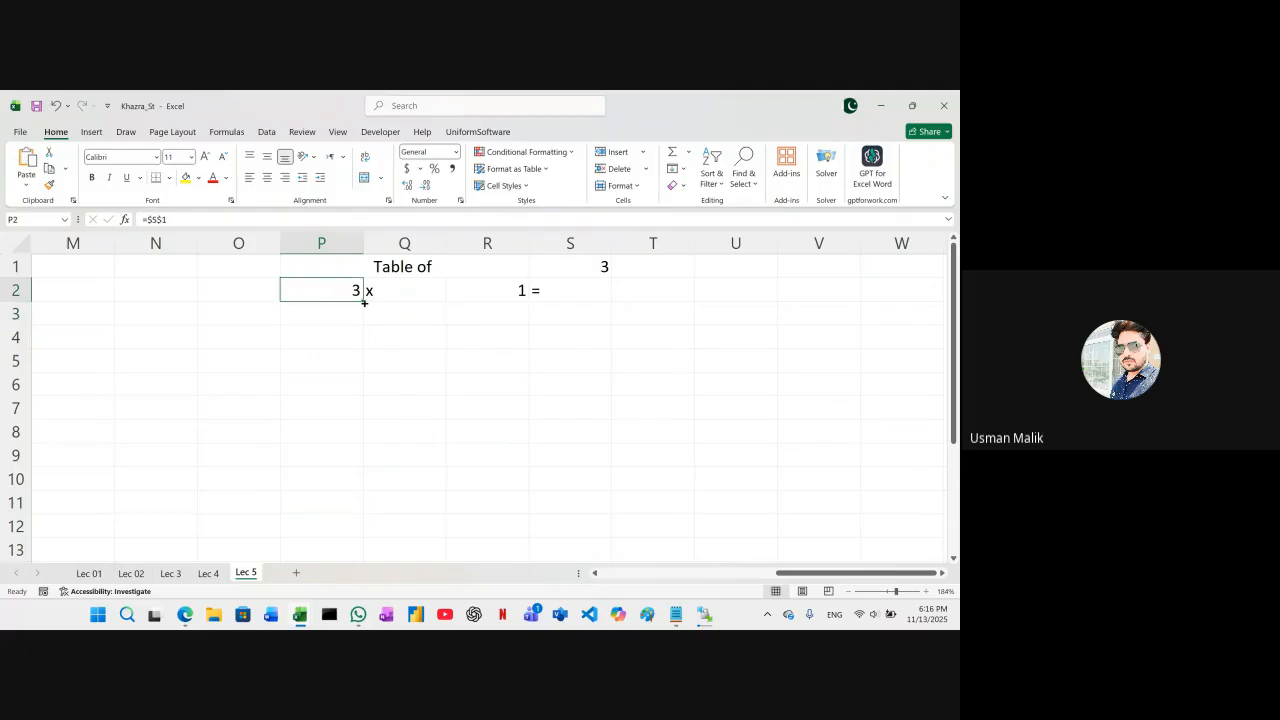
{"action": "left_click_drag", "start_coordinate": [363, 302], "coordinate": [357, 540]}
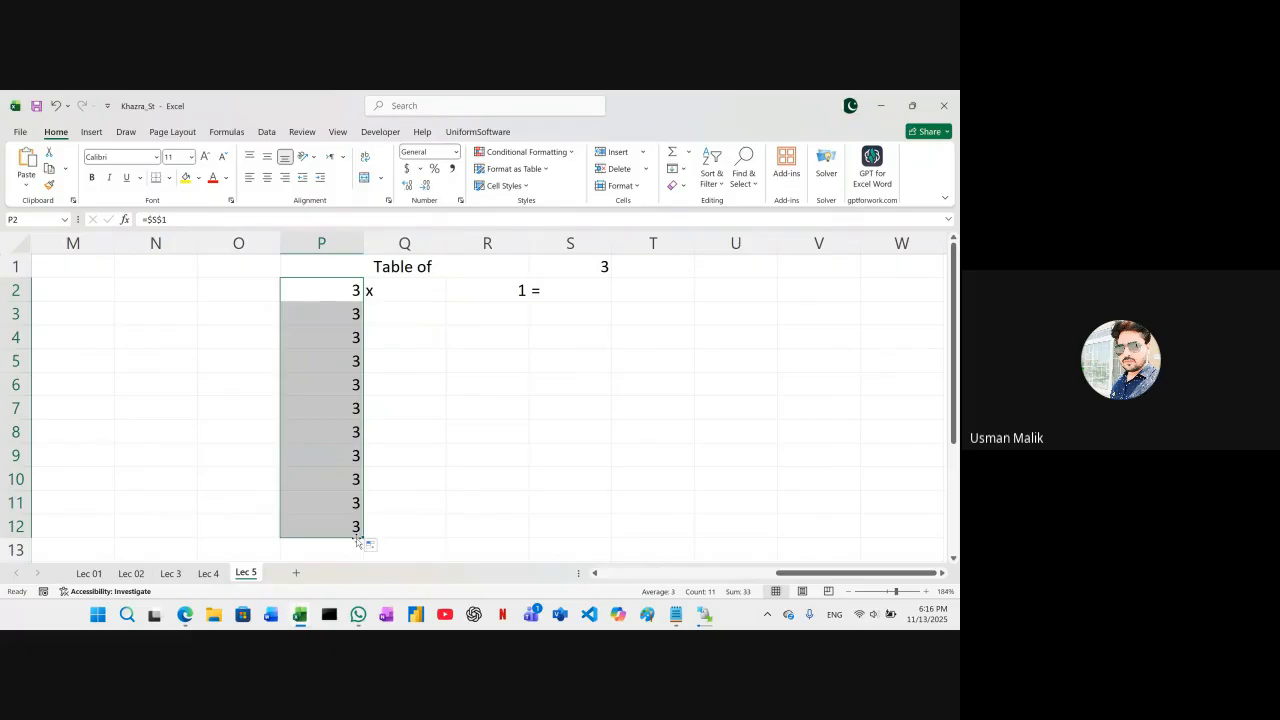
Fill the x in Q2 down through Q12, and fill R2 down as the series 1 to 10 through R11
{"action": "left_click", "coordinate": [423, 337]}
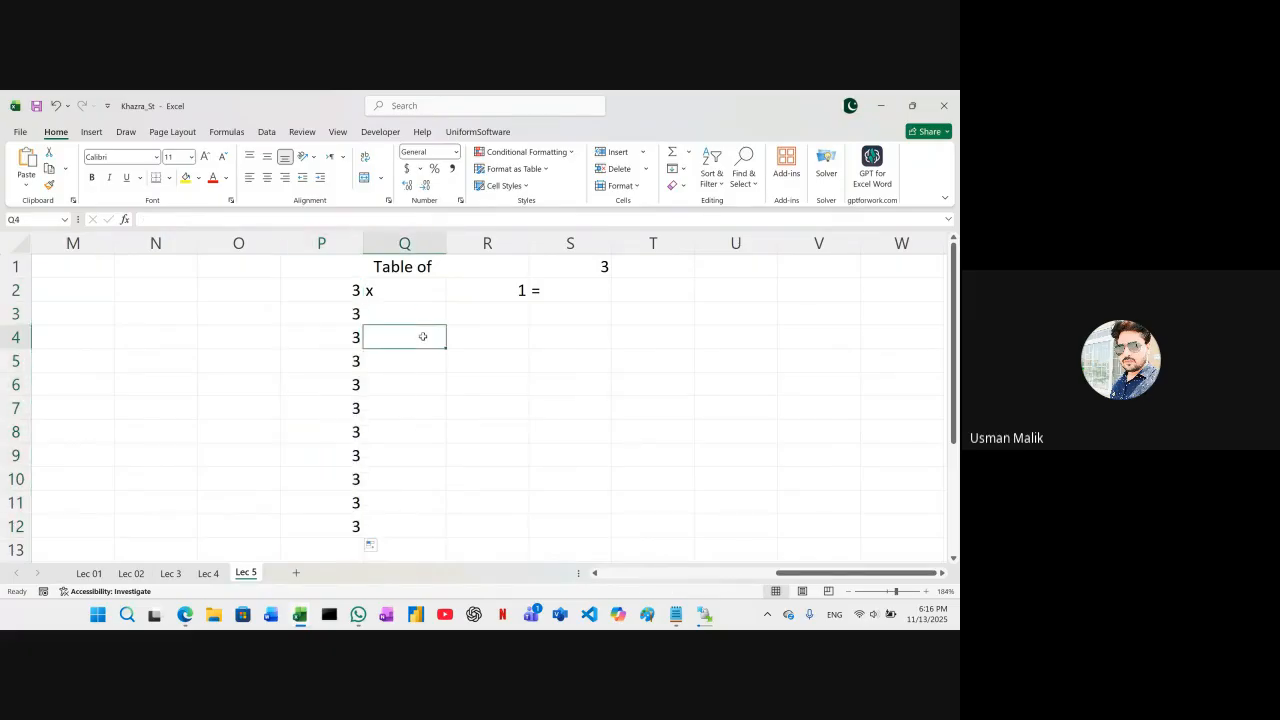
{"action": "left_click", "coordinate": [413, 292]}
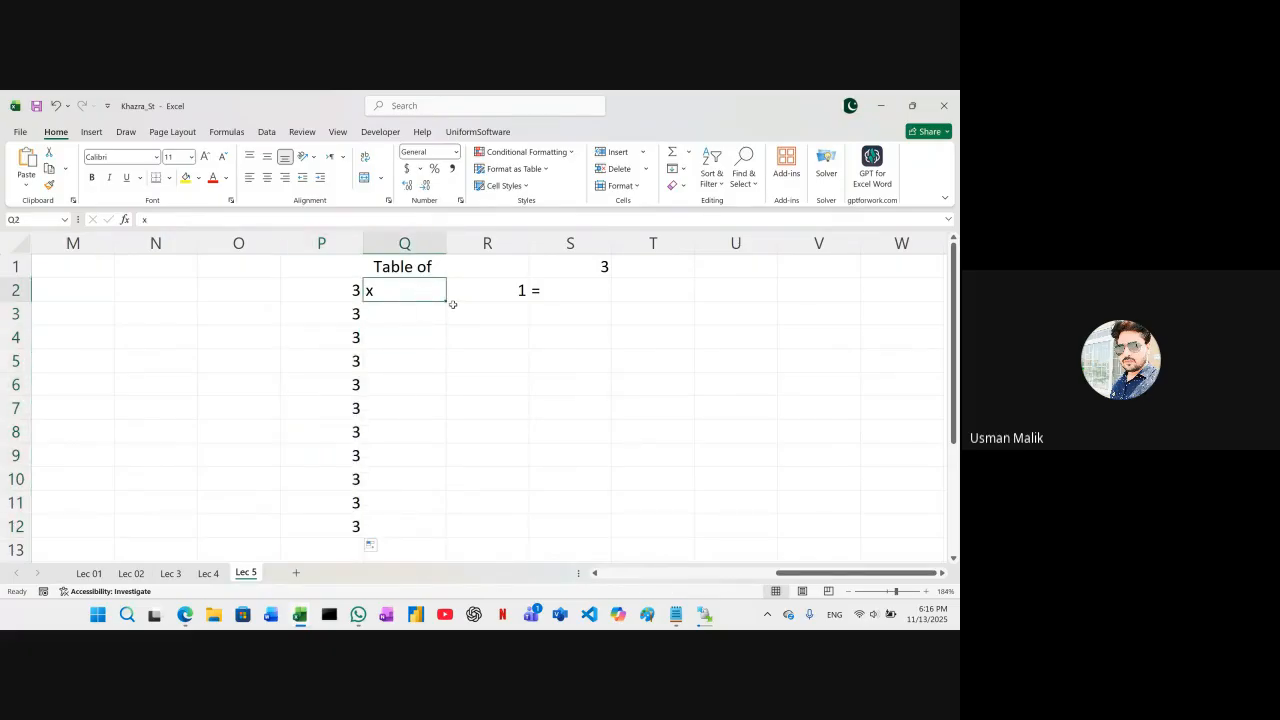
{"action": "left_click_drag", "start_coordinate": [446, 302], "coordinate": [437, 531]}
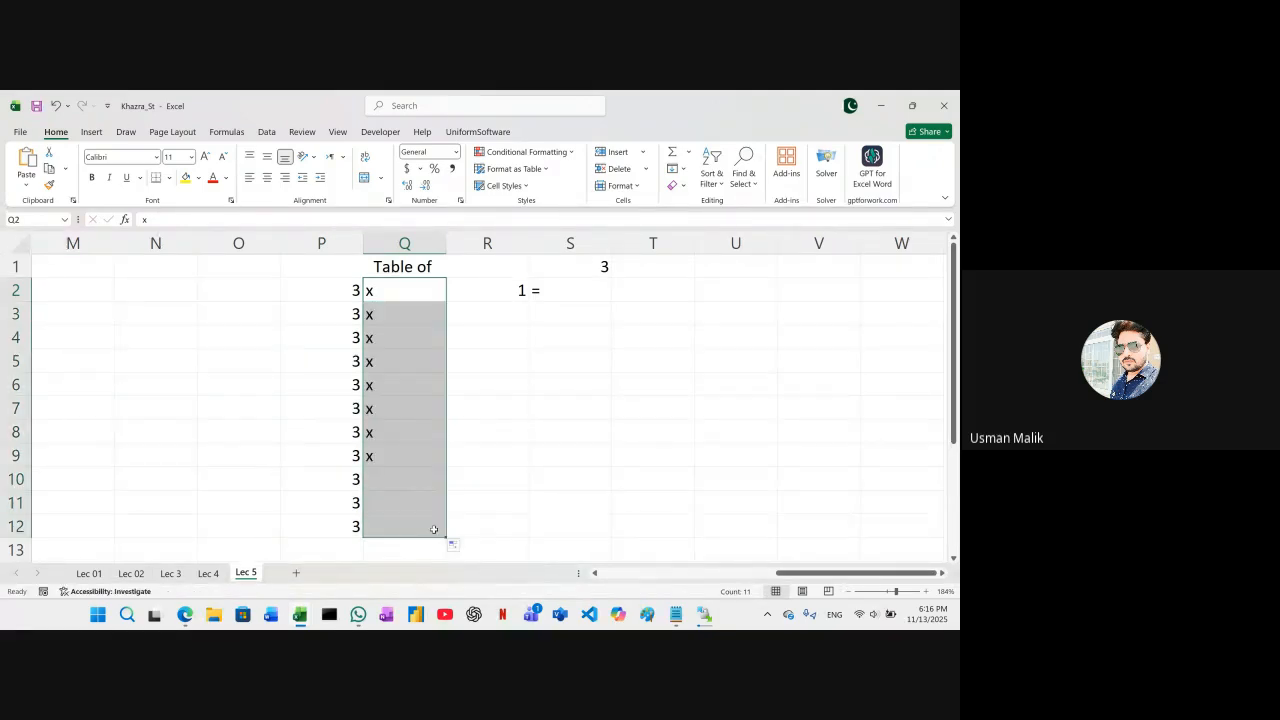
{"action": "left_click", "coordinate": [505, 289]}
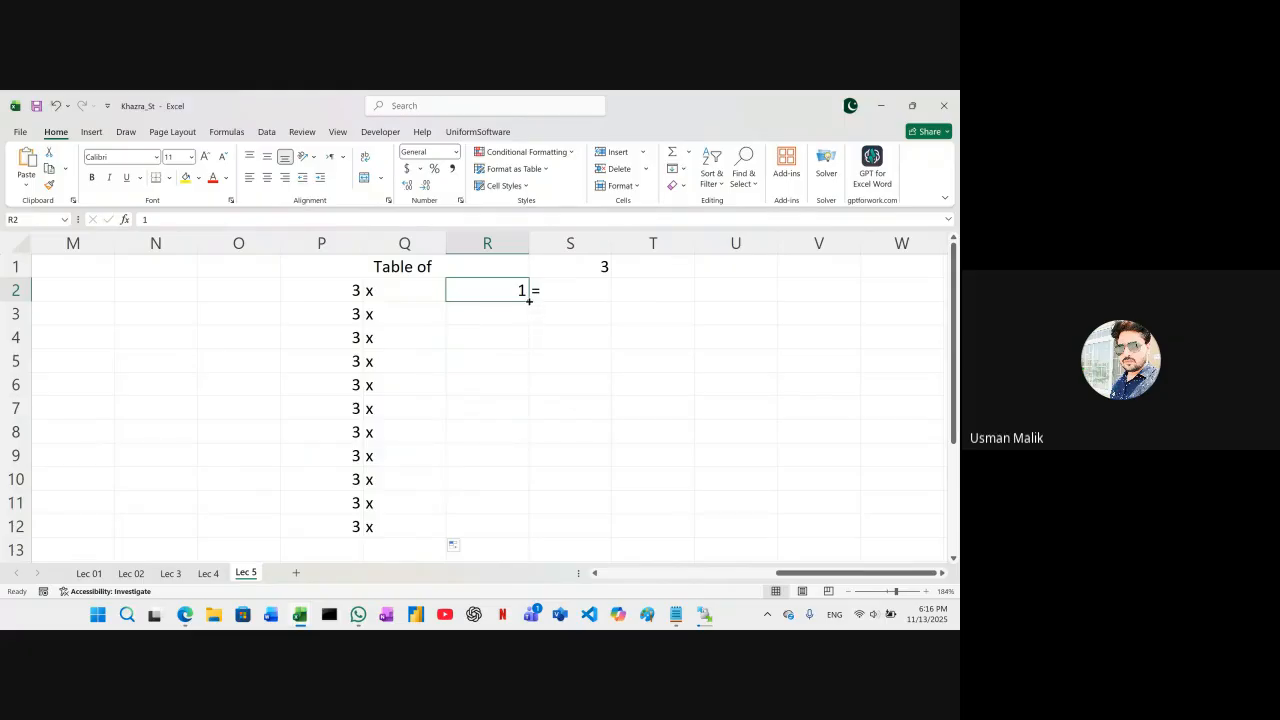
{"action": "left_click_drag", "start_coordinate": [529, 300], "coordinate": [523, 508]}
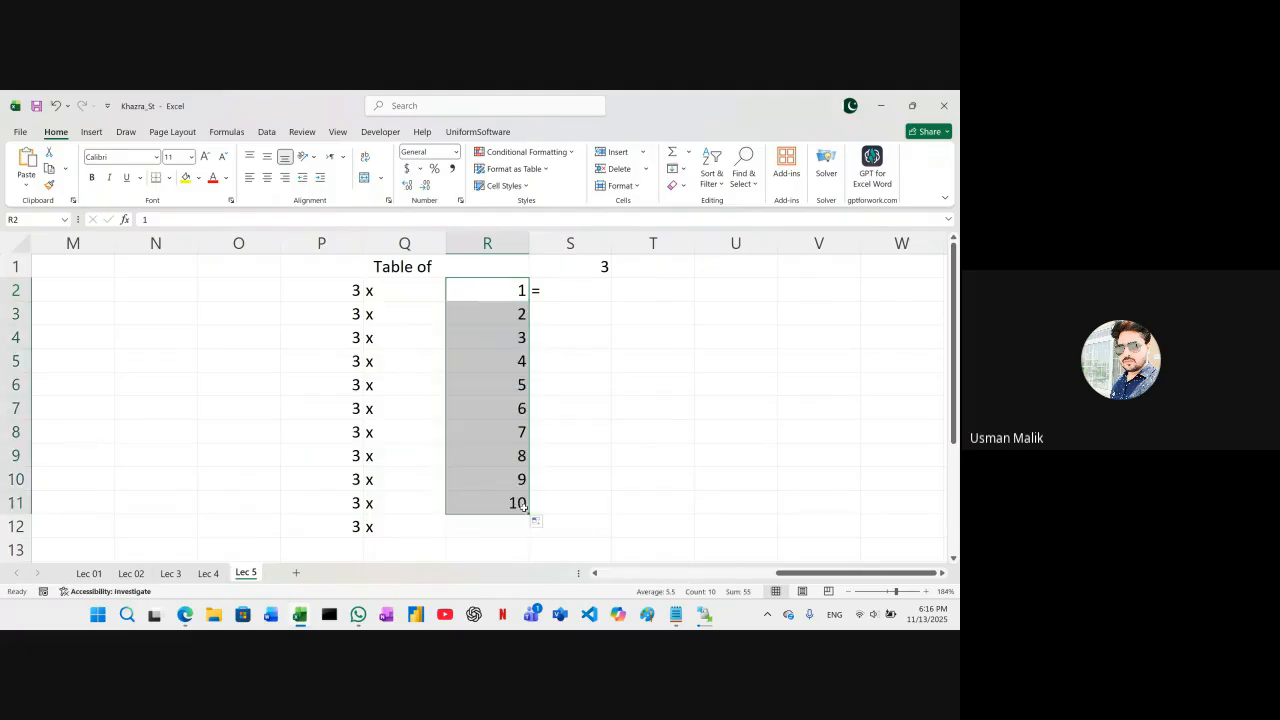
Delete the surplus entries in P12 and Q12 below the table's tenth row
{"action": "left_click", "coordinate": [355, 530]}
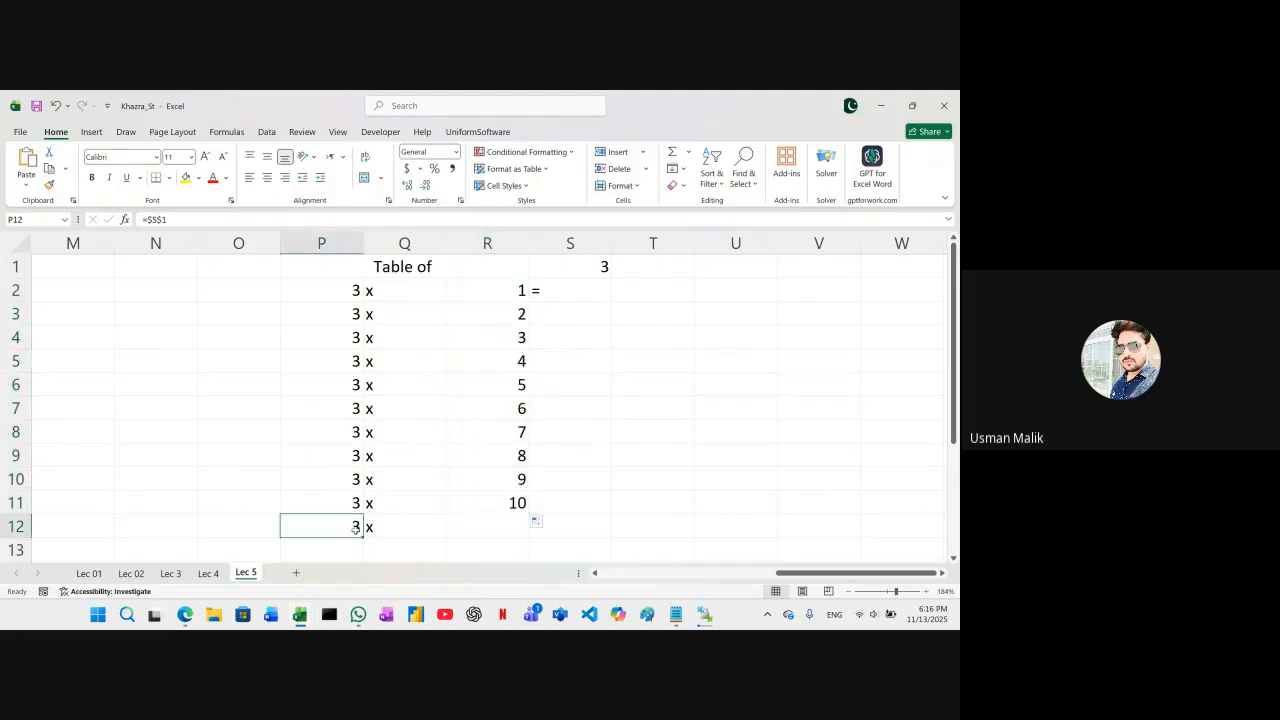
{"action": "key", "text": "Delete"}
{"action": "key", "text": "Right"}
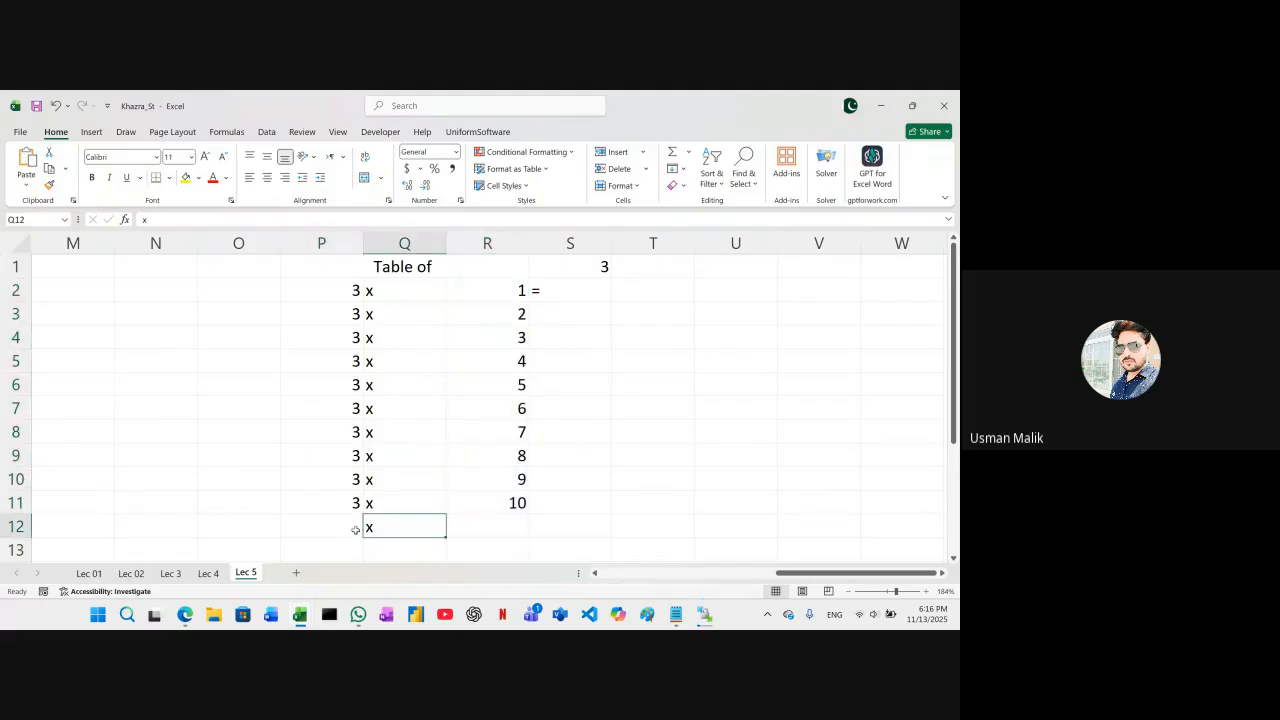
{"action": "key", "text": "Delete"}
Centre the contents of P2 through T11 both vertically and horizontally
{"action": "left_click_drag", "start_coordinate": [334, 289], "coordinate": [641, 500]}
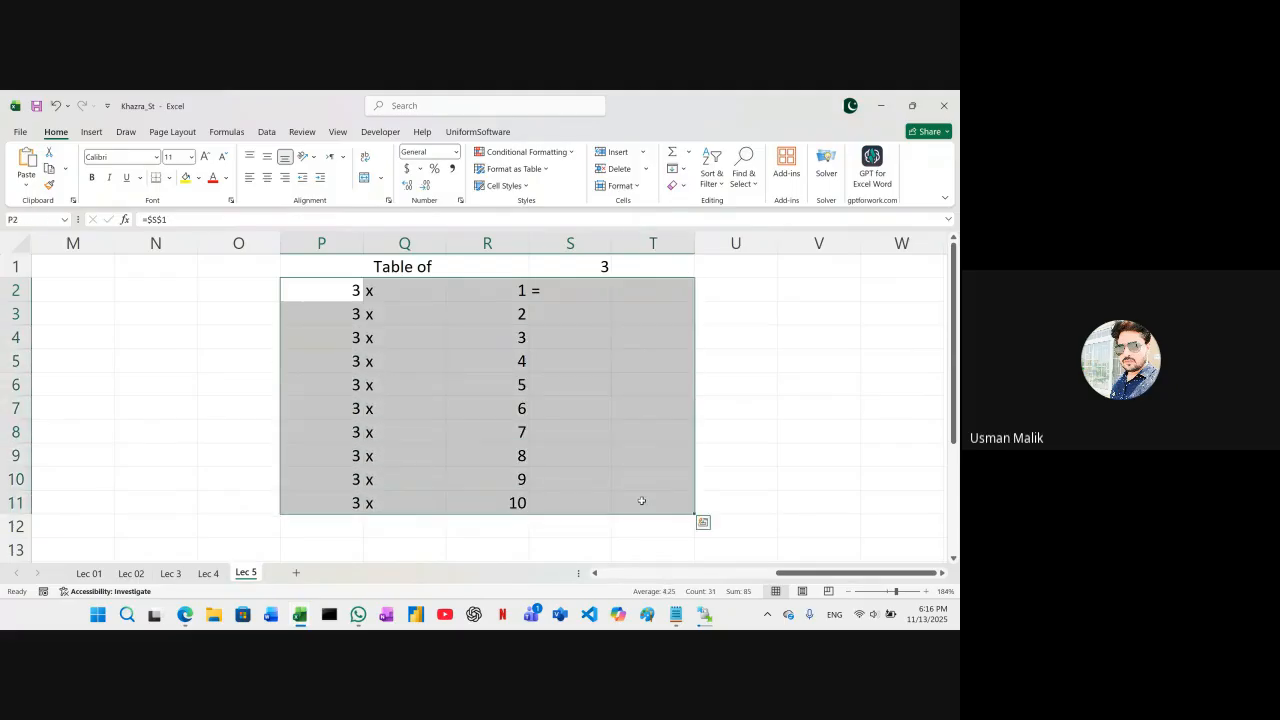
{"action": "left_click", "coordinate": [268, 158]}
{"action": "left_click", "coordinate": [267, 178]}
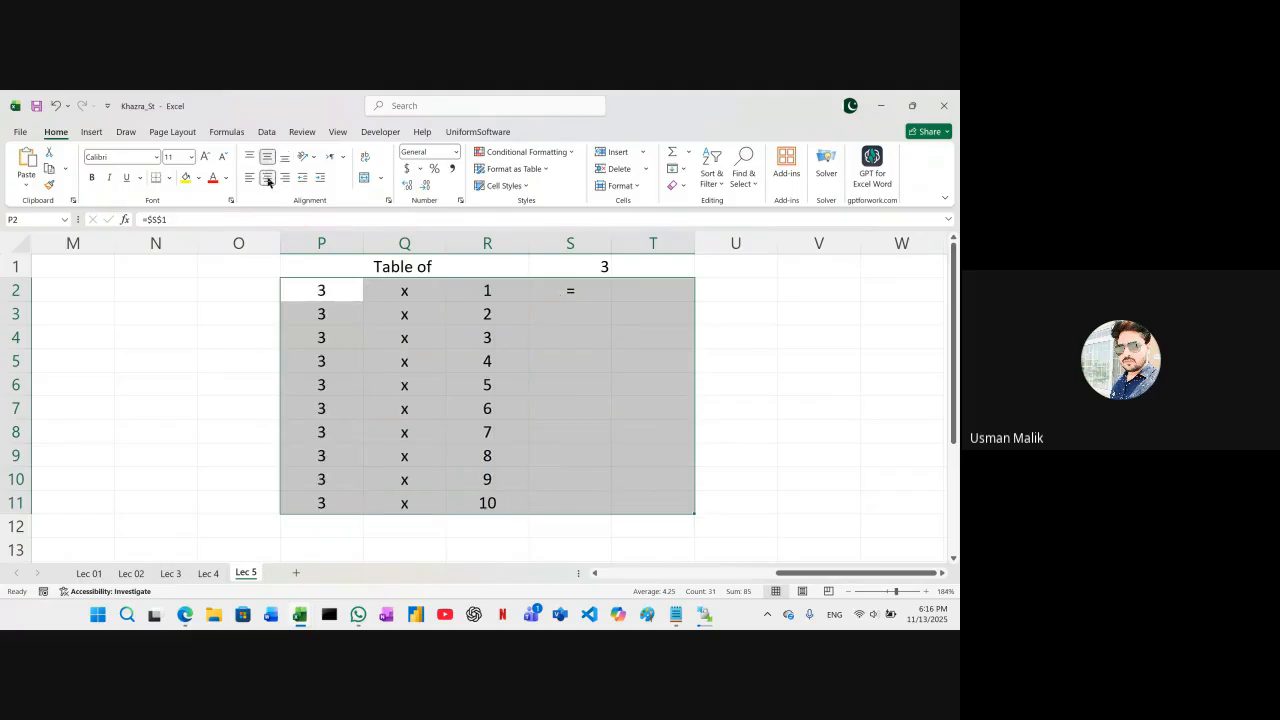
{"action": "left_click", "coordinate": [750, 430]}
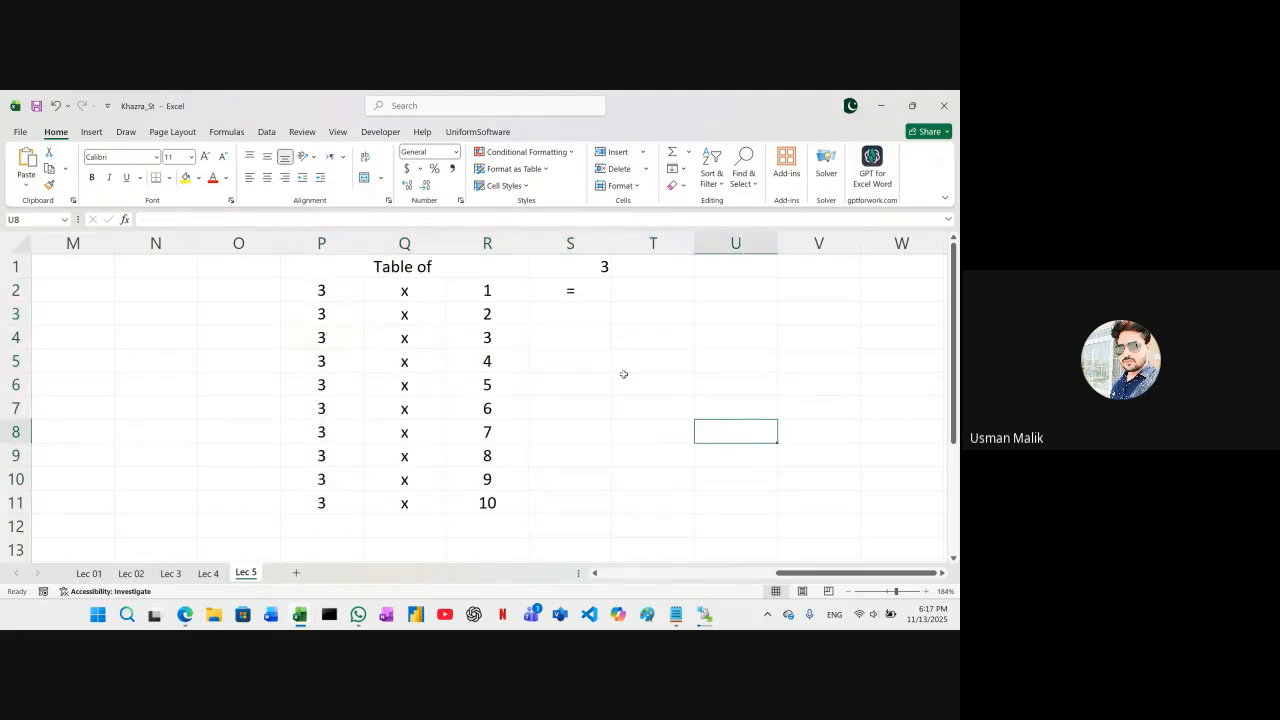
Enter the product formula =P2*R2 in T2, and fill it down through T11
{"action": "left_click", "coordinate": [634, 289]}
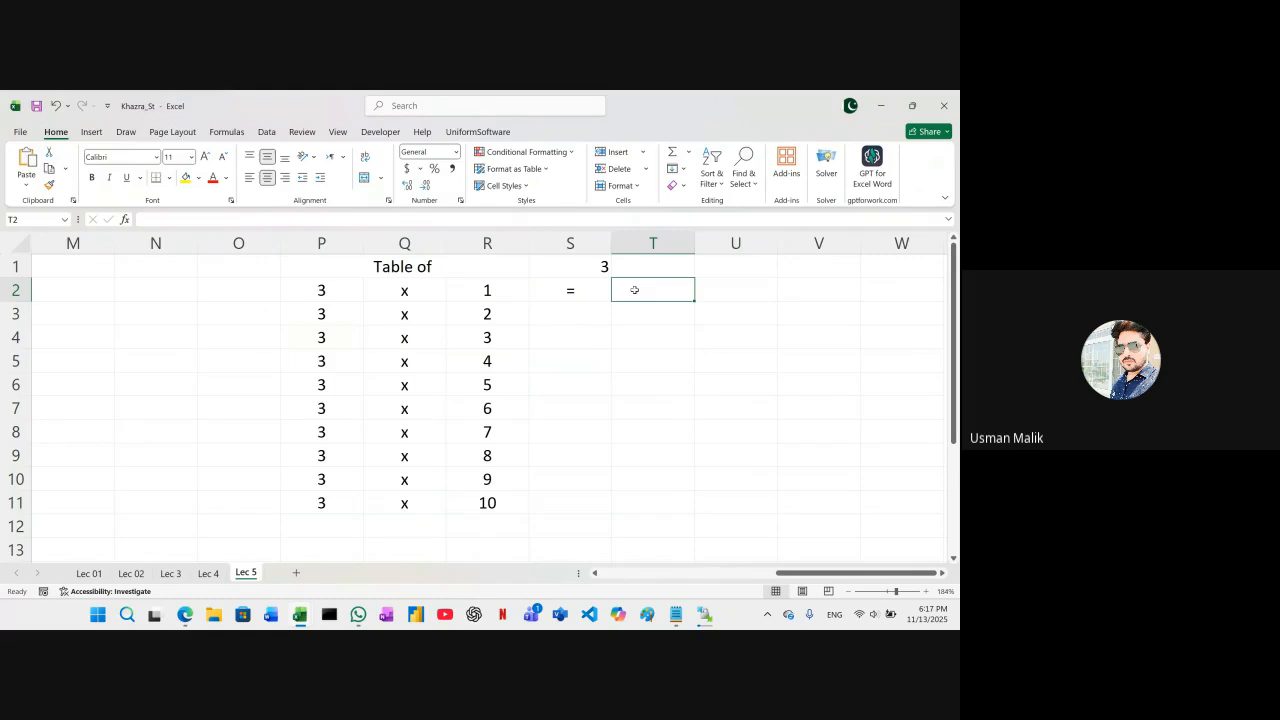
{"action": "left_click", "coordinate": [322, 290]}
{"action": "left_click", "coordinate": [482, 290]}
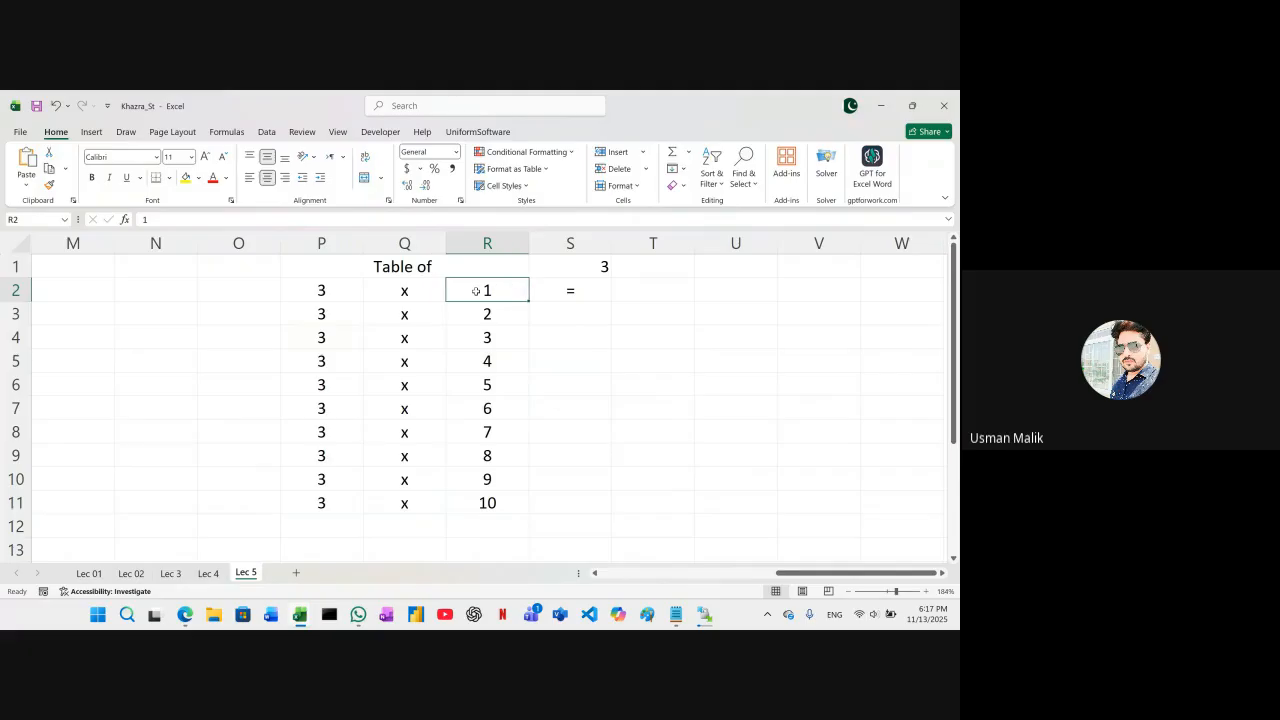
{"action": "left_click", "coordinate": [337, 290]}
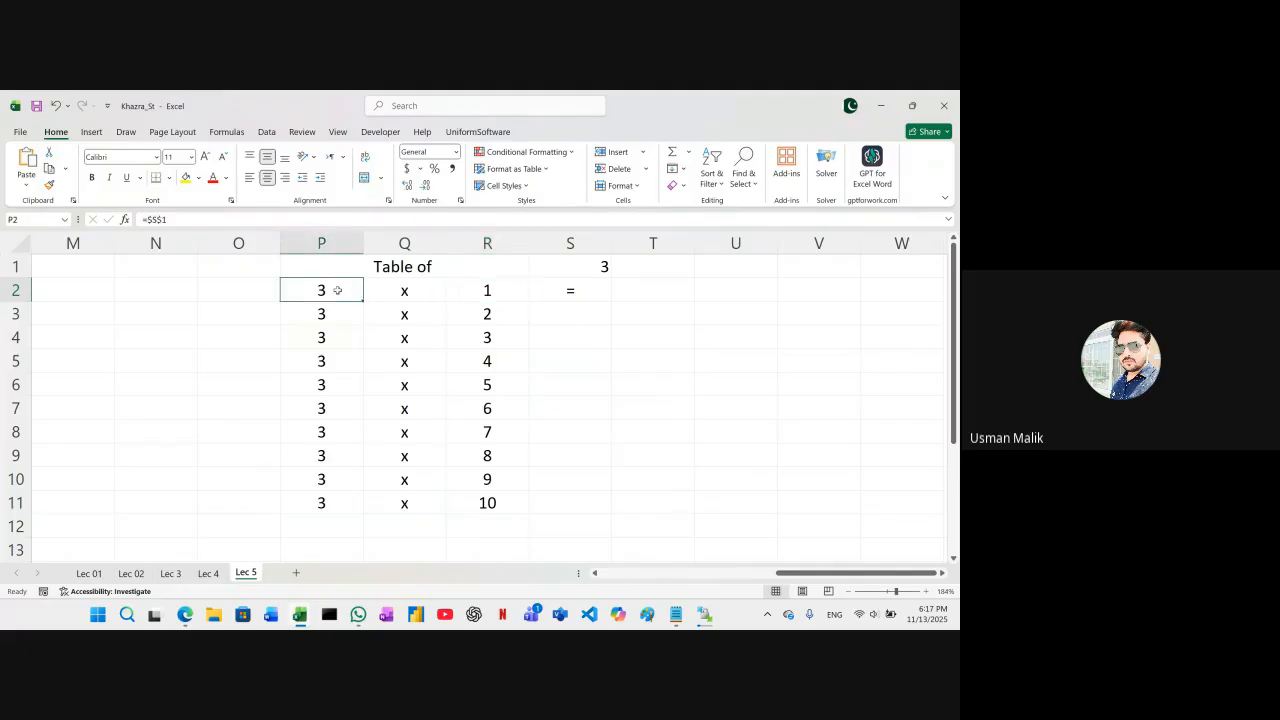
{"action": "left_click", "coordinate": [645, 293]}
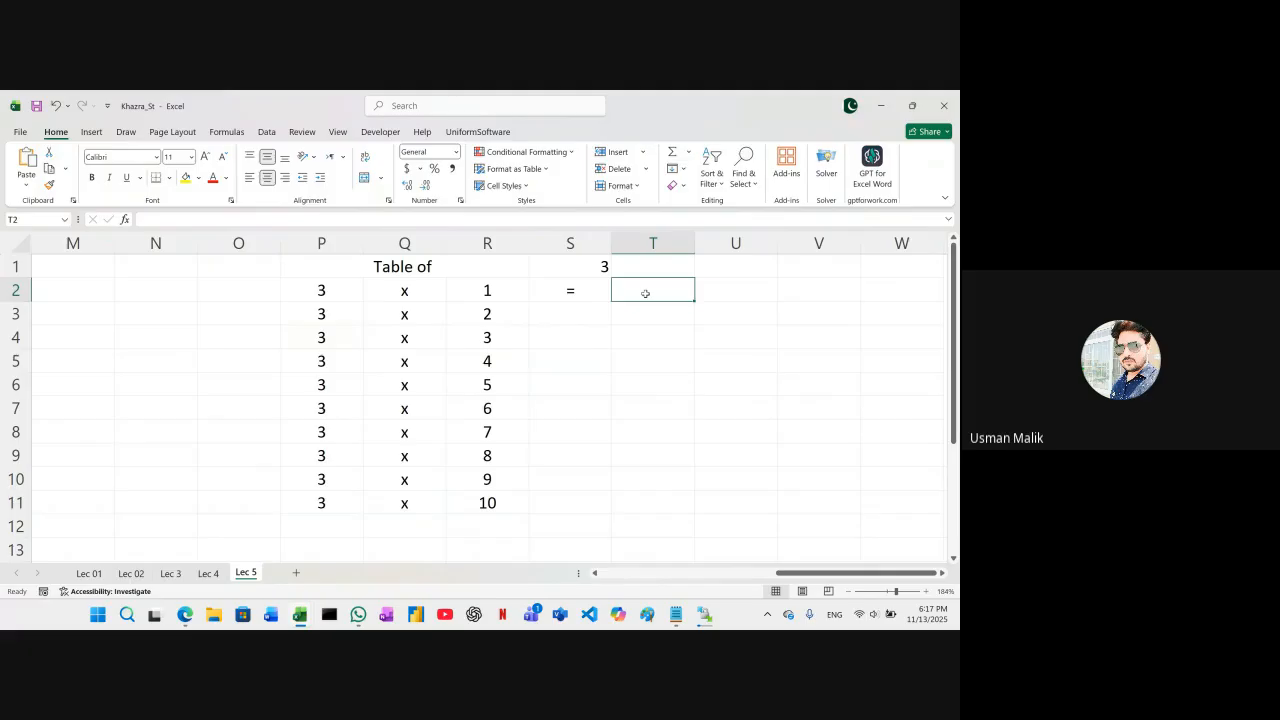
{"action": "type", "text": "=p2"}
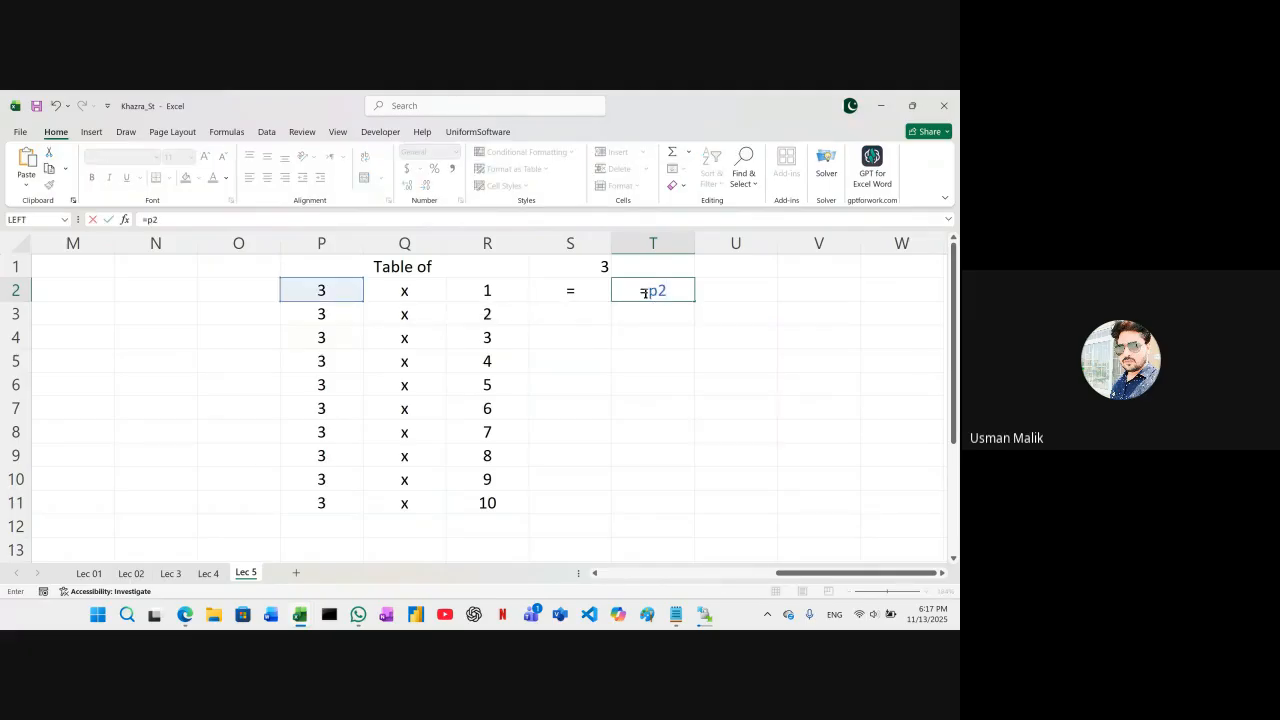
{"action": "type", "text": "*"}
{"action": "type", "text": "r2"}
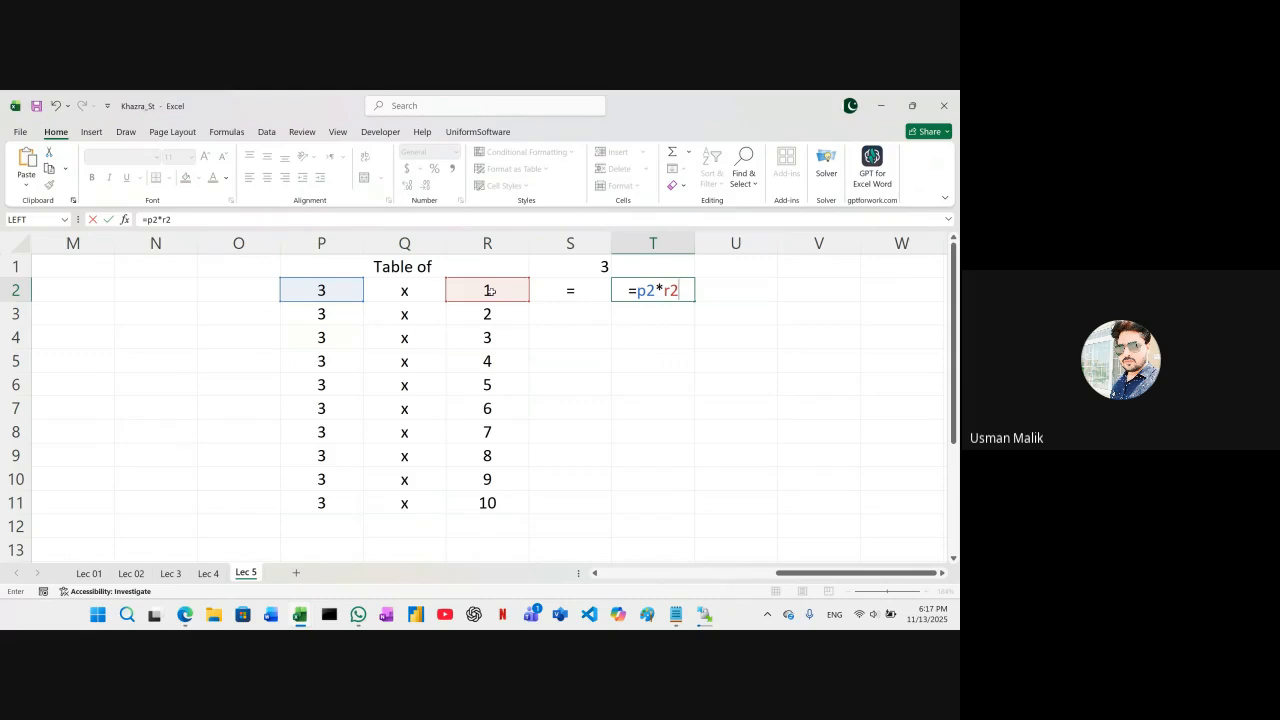
{"action": "key", "text": "Return"}
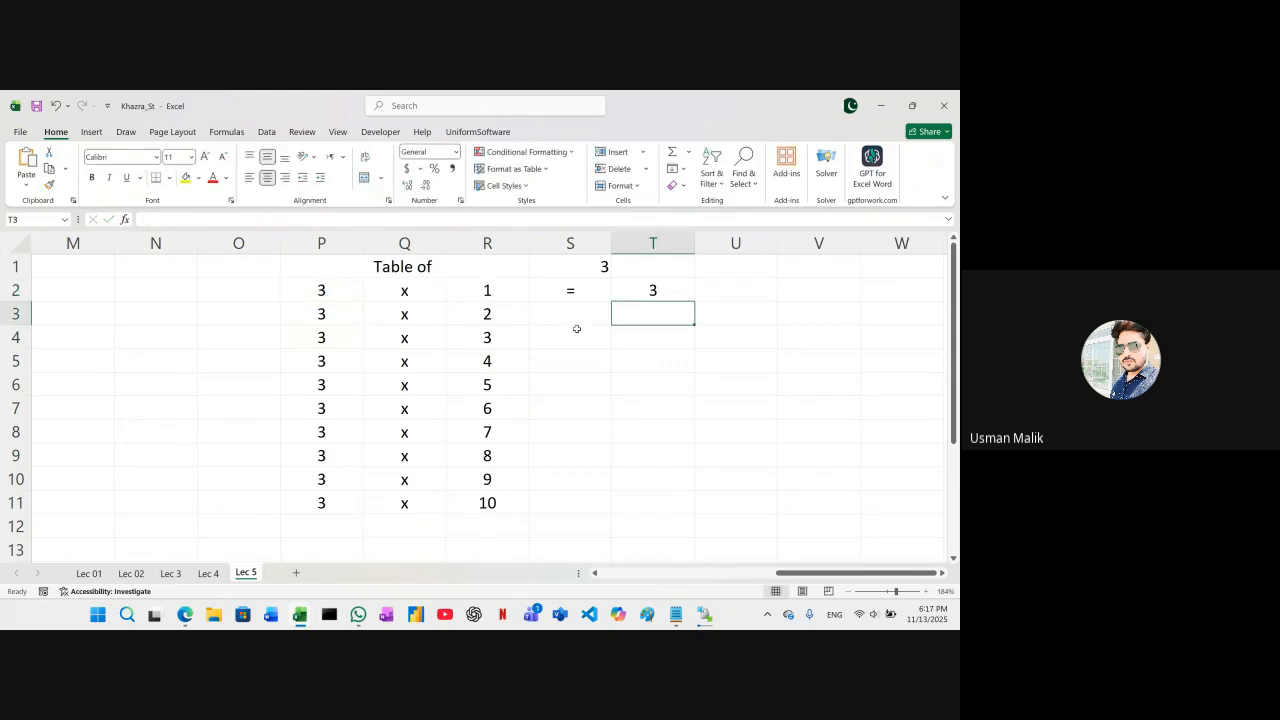
{"action": "left_click", "coordinate": [680, 288]}
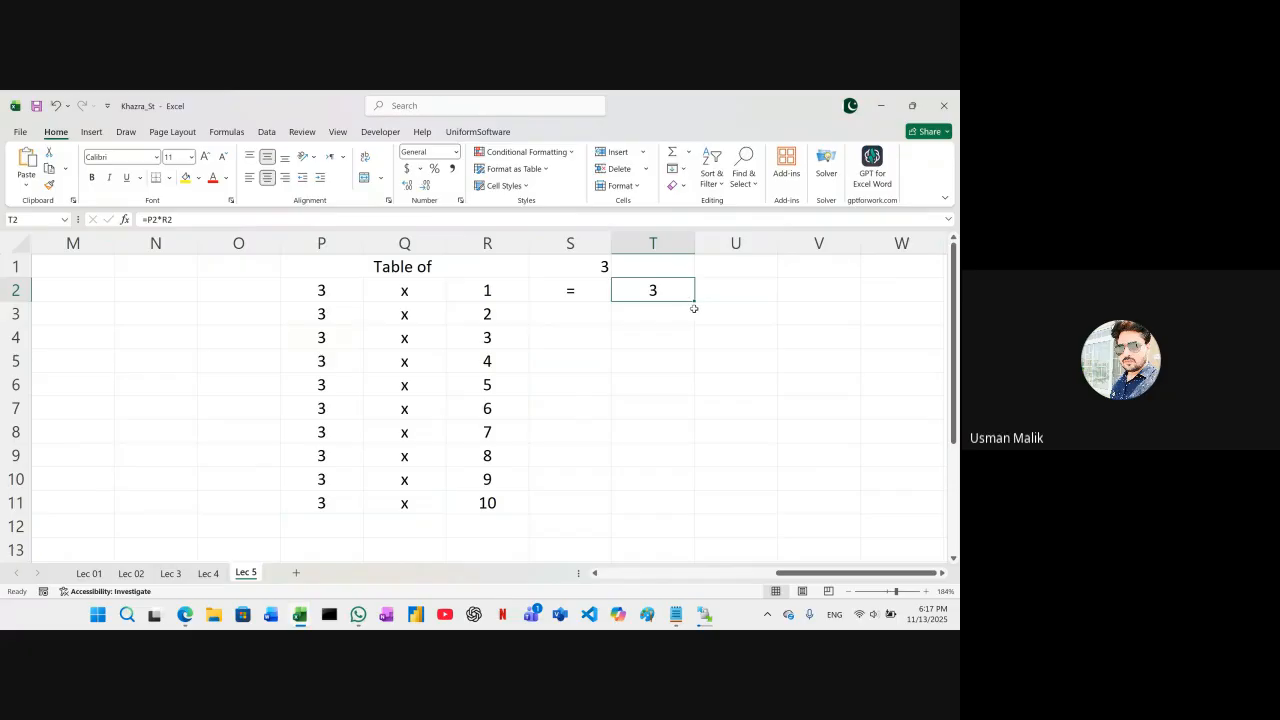
{"action": "left_click_drag", "start_coordinate": [694, 303], "coordinate": [680, 503]}
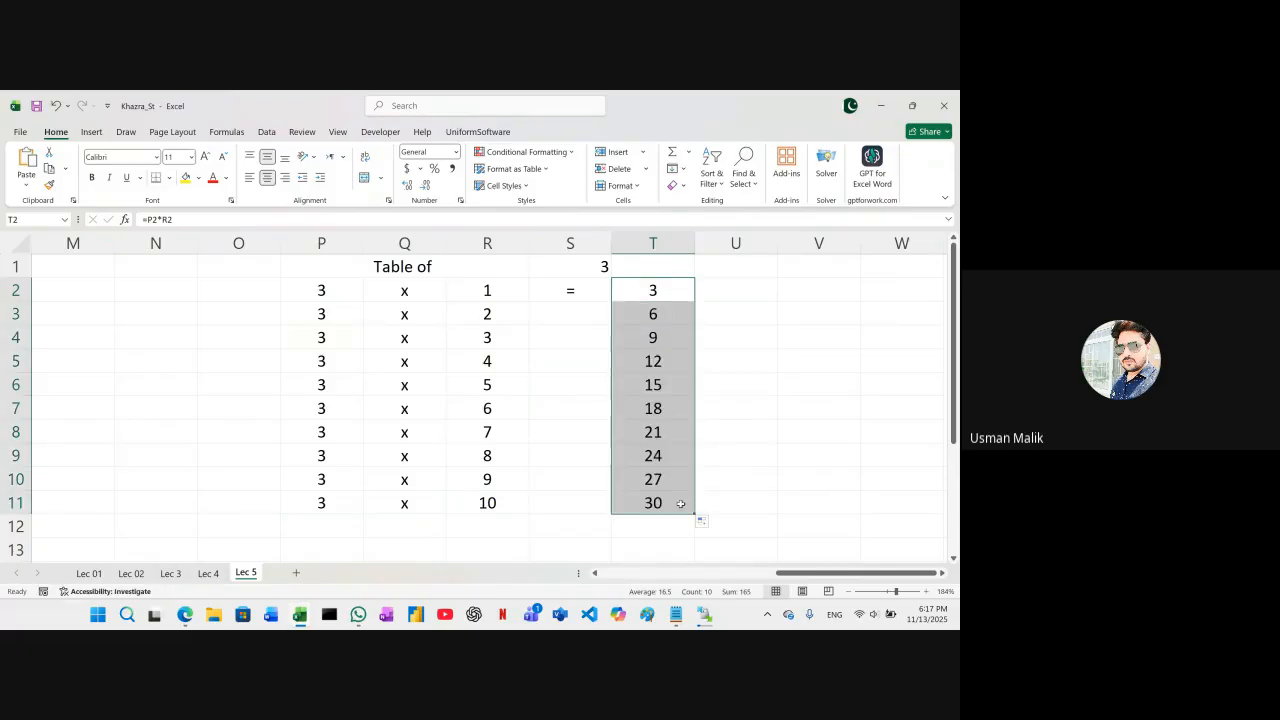
Fill the equals sign in S2 down through S11
{"action": "left_click", "coordinate": [553, 291]}
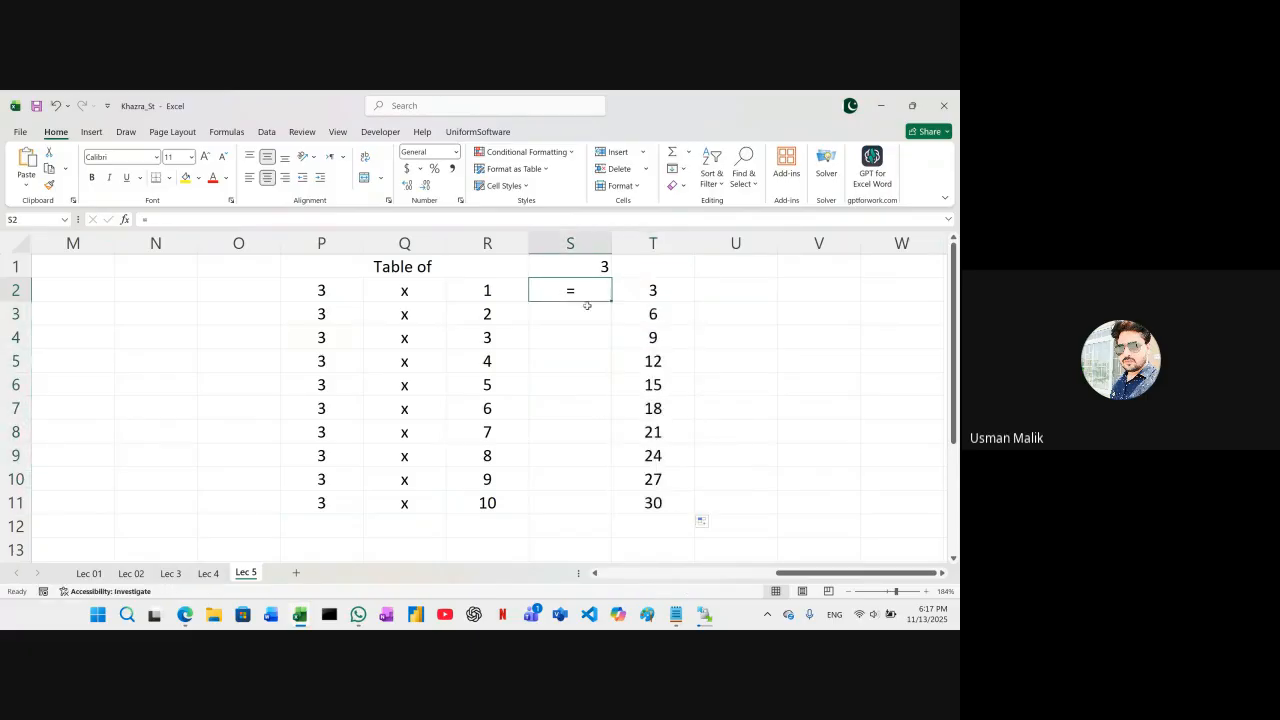
{"action": "left_click_drag", "start_coordinate": [614, 298], "coordinate": [605, 505]}
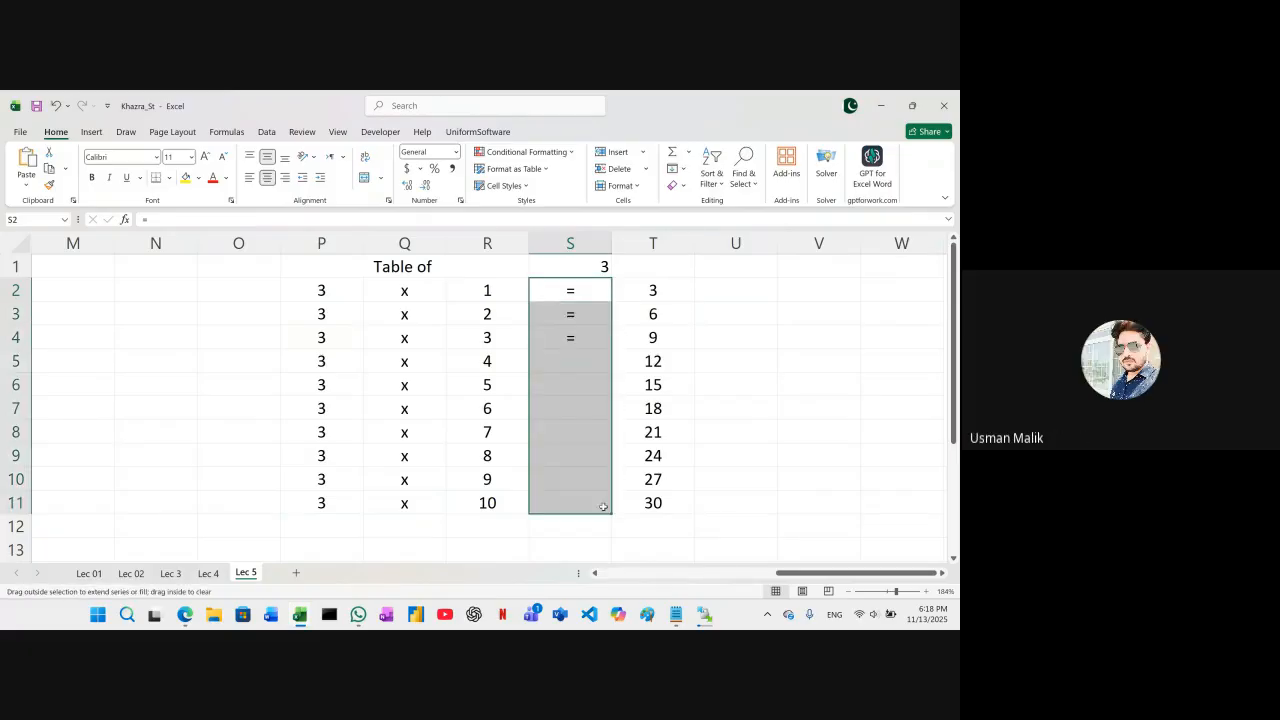
{"action": "left_click", "coordinate": [766, 379]}
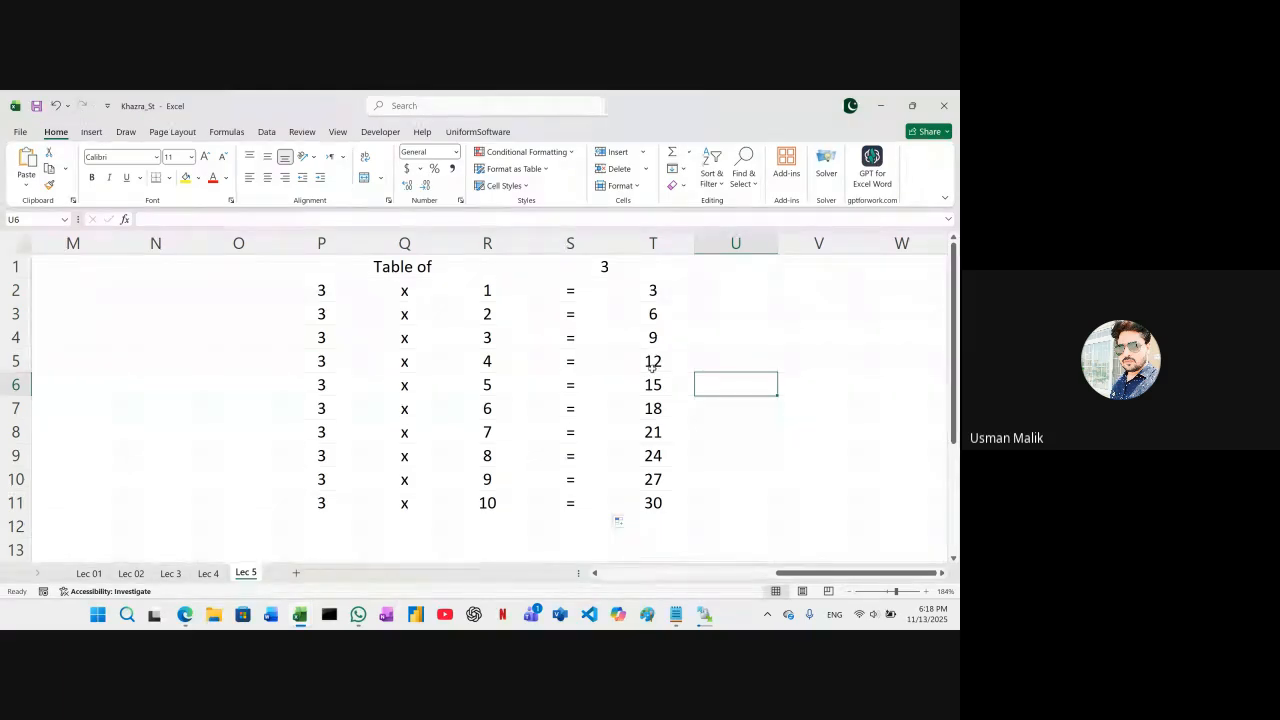
Set the table number in S1 to 4, and compare that cell with the absolute reference in P2
{"action": "left_click", "coordinate": [564, 272]}
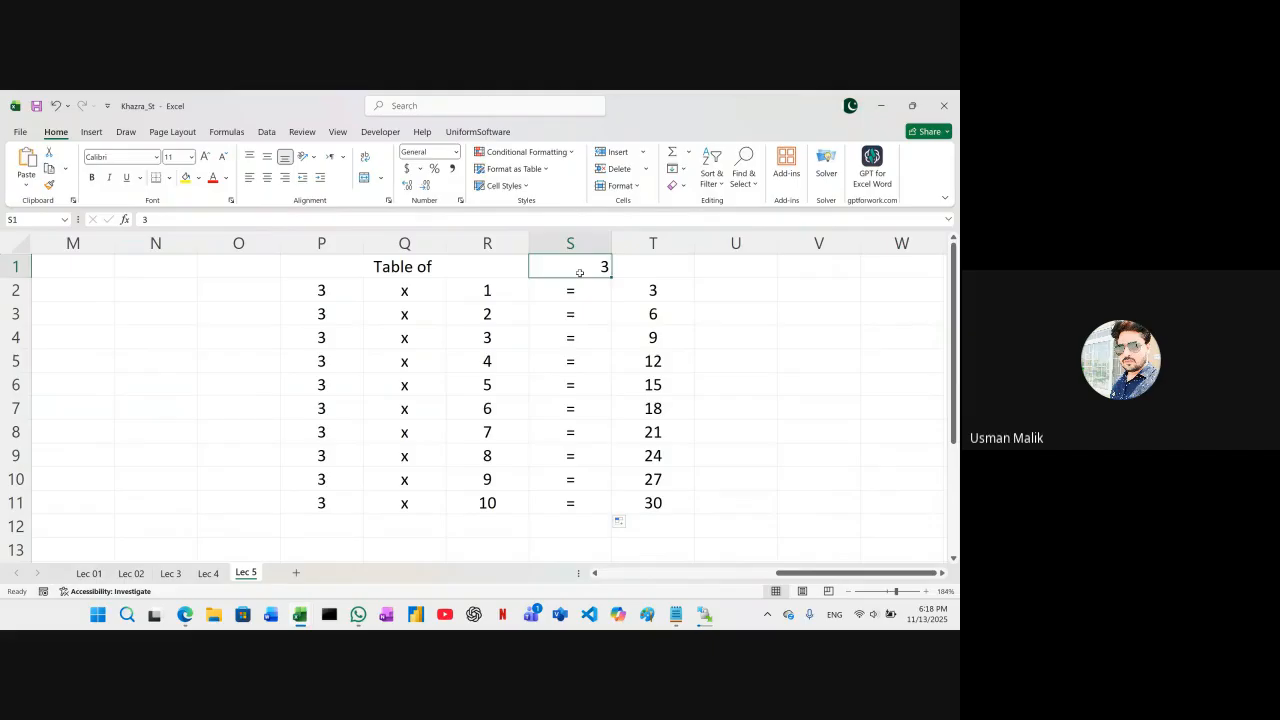
{"action": "type", "text": "4"}
{"action": "key", "text": "Tab"}
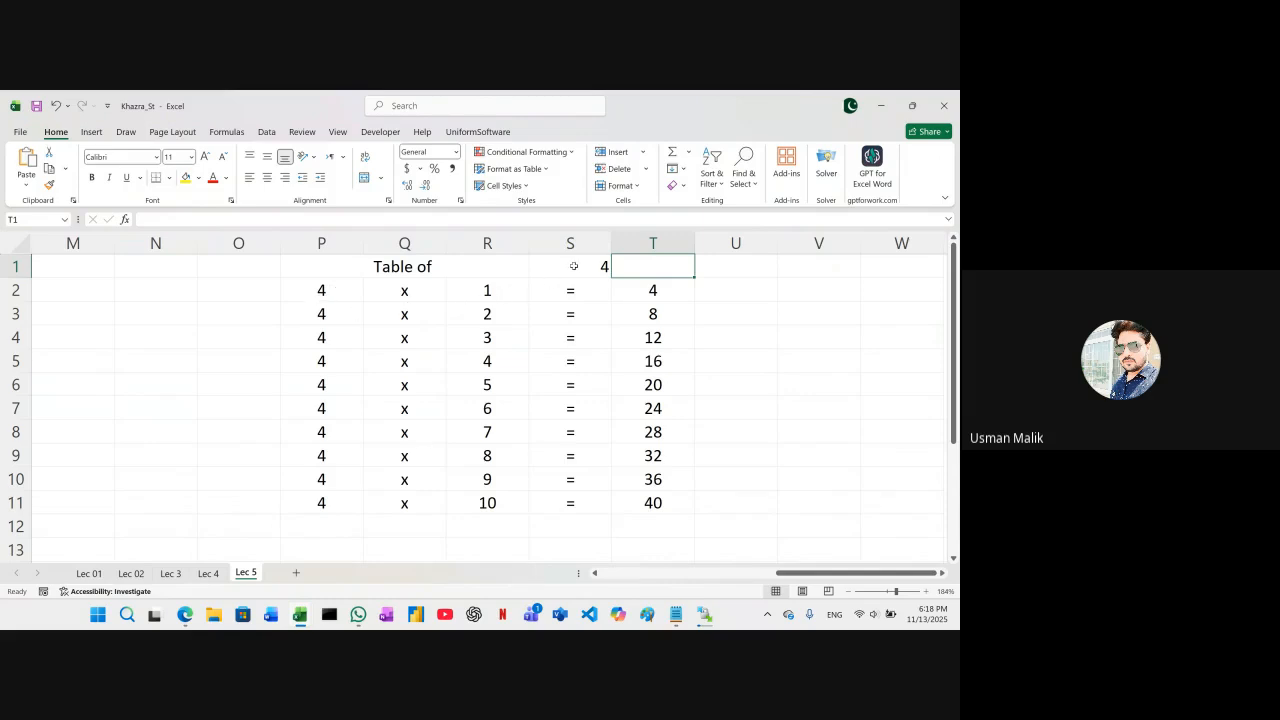
{"action": "left_click", "coordinate": [575, 266]}
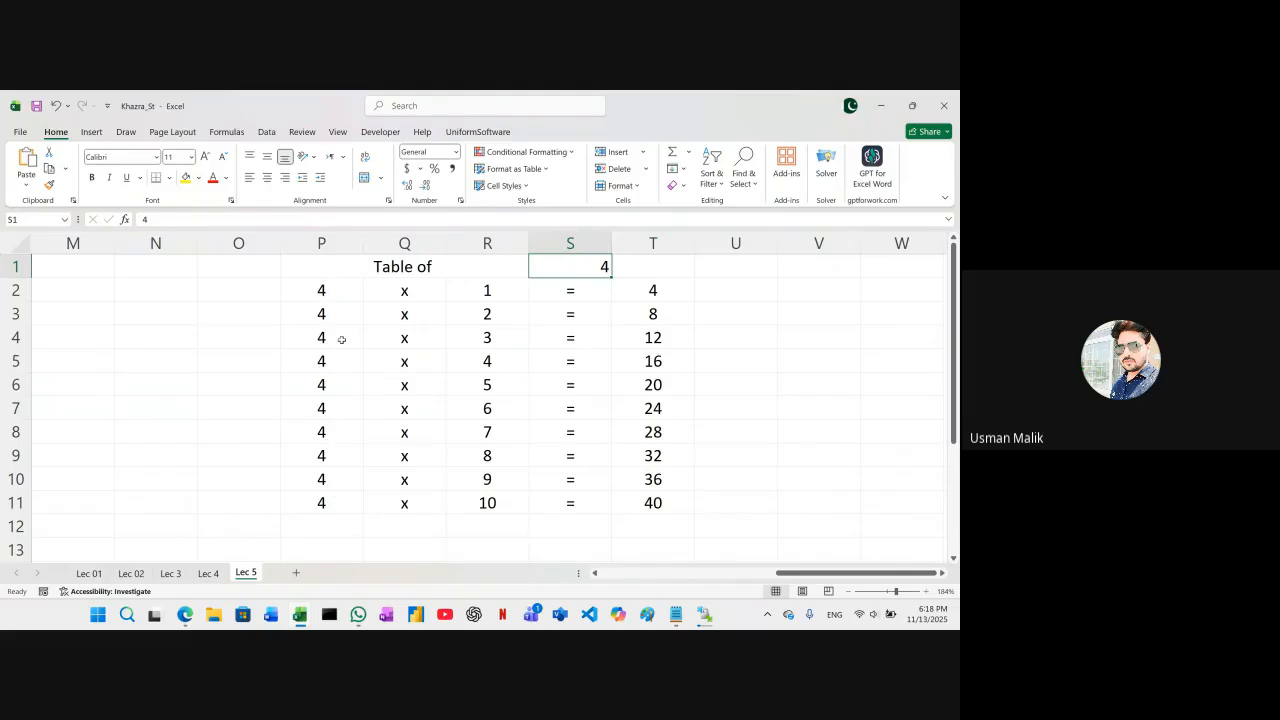
{"action": "left_click", "coordinate": [322, 289]}
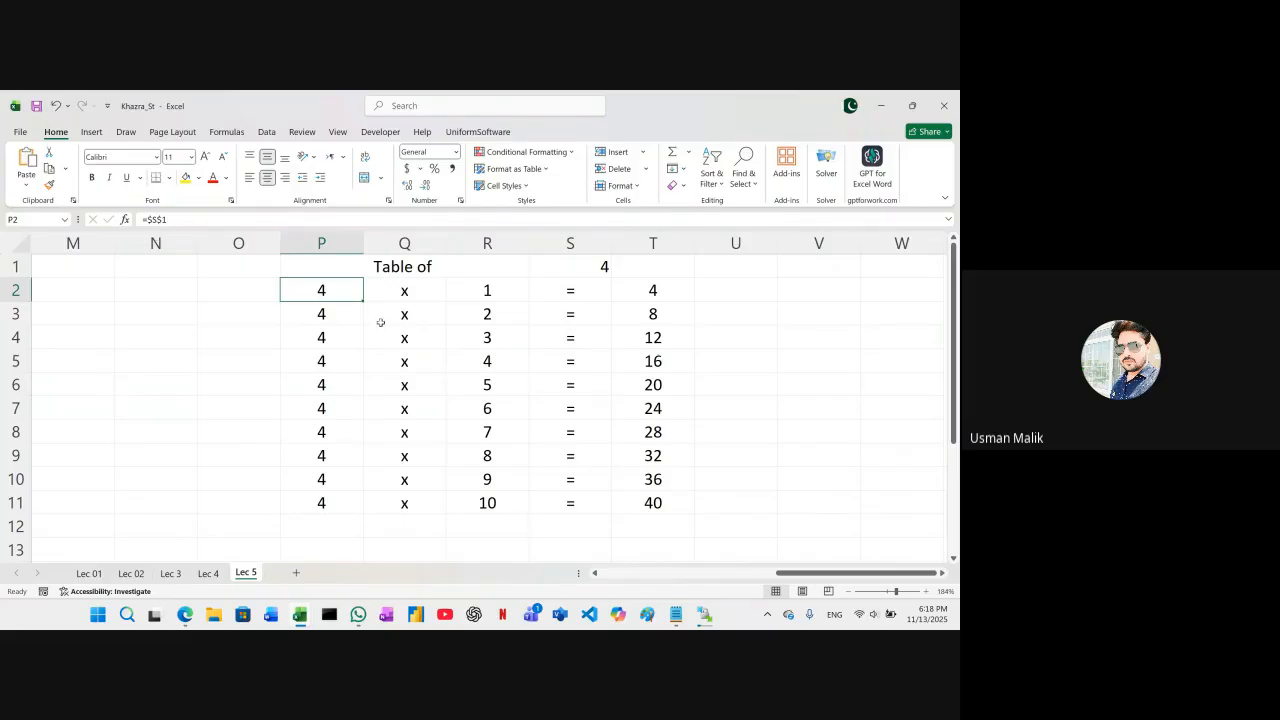
{"action": "left_click", "coordinate": [597, 265]}
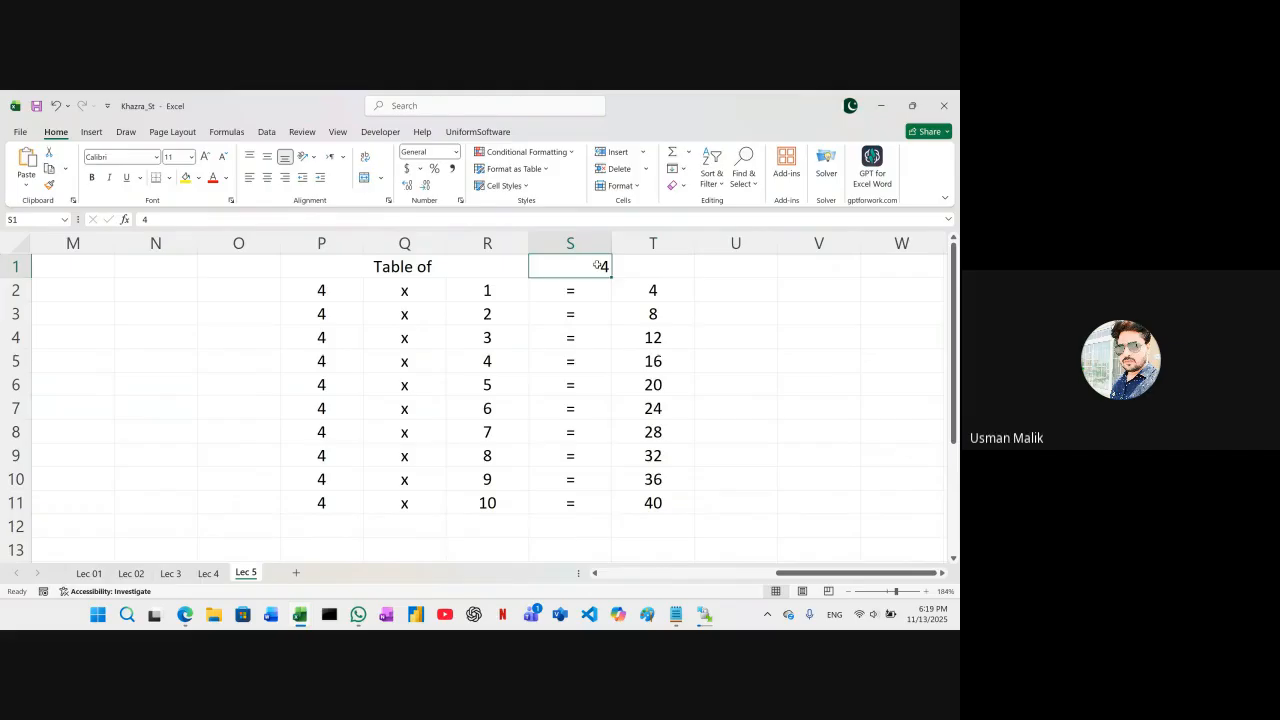
{"action": "left_click", "coordinate": [338, 290]}
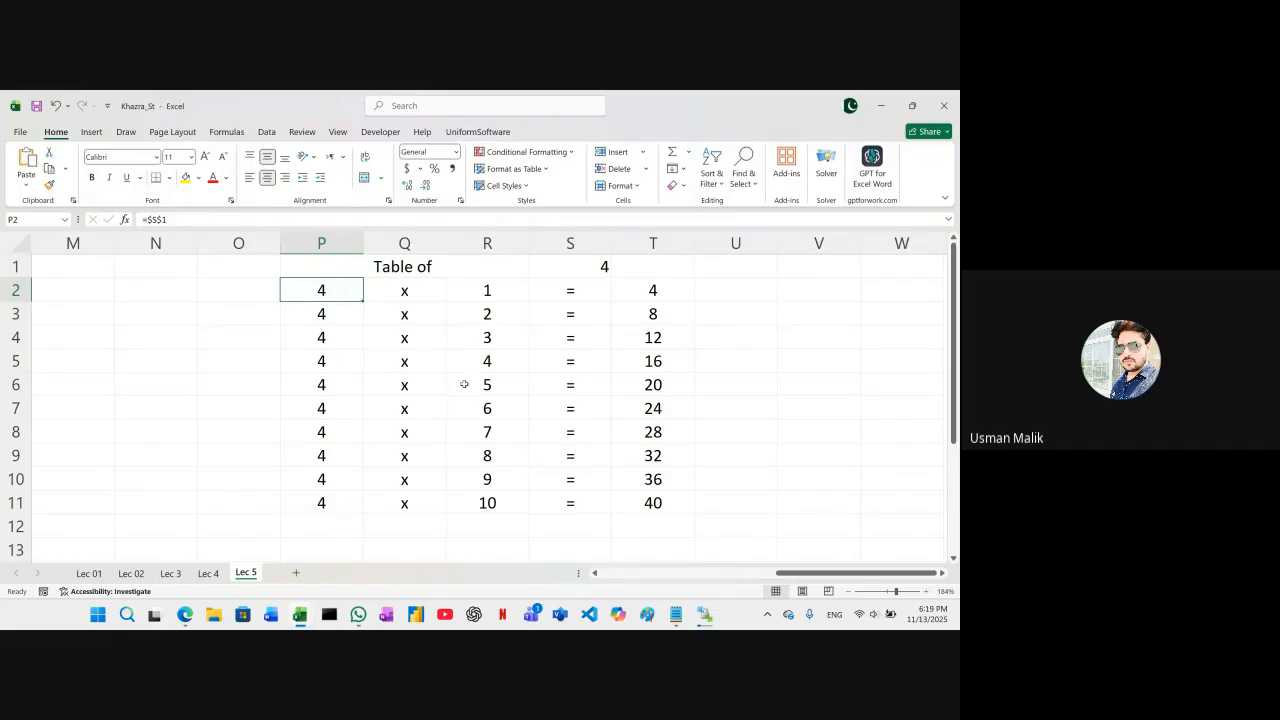
Set the table number in S1 to 5, and check the product formula in T2
{"action": "left_click", "coordinate": [581, 269]}
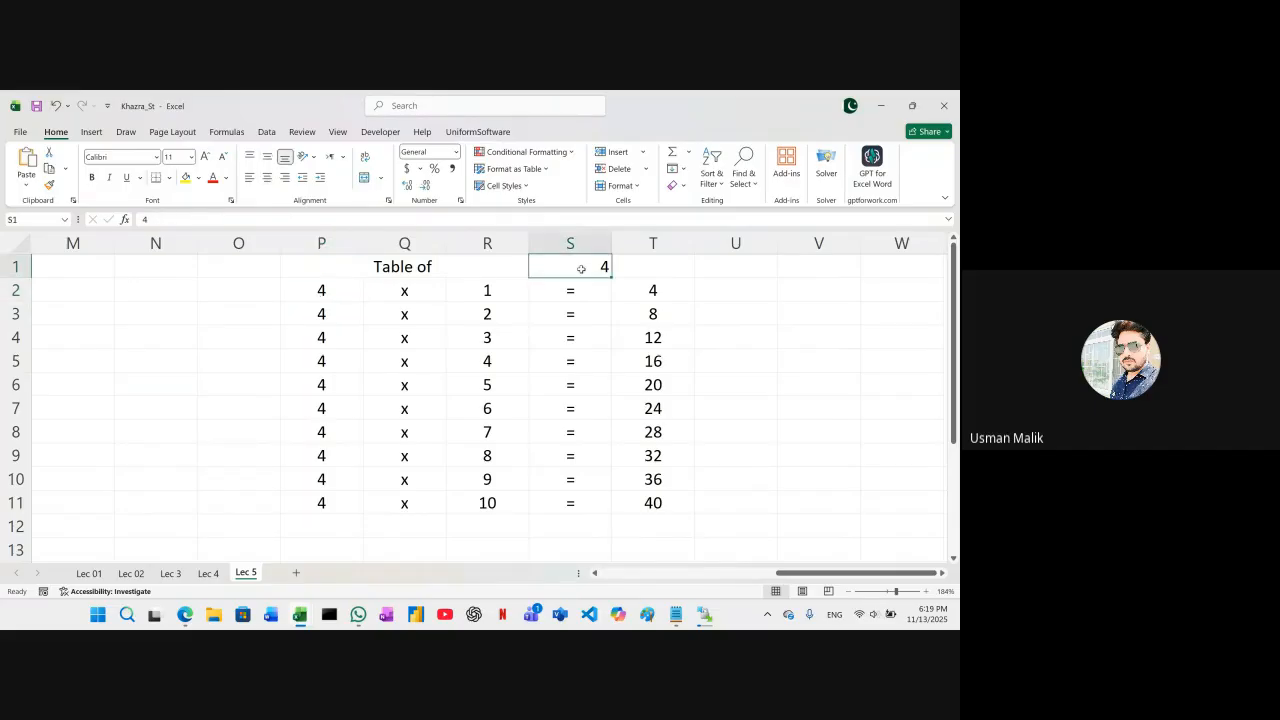
{"action": "type", "text": "5"}
{"action": "key", "text": "Tab"}
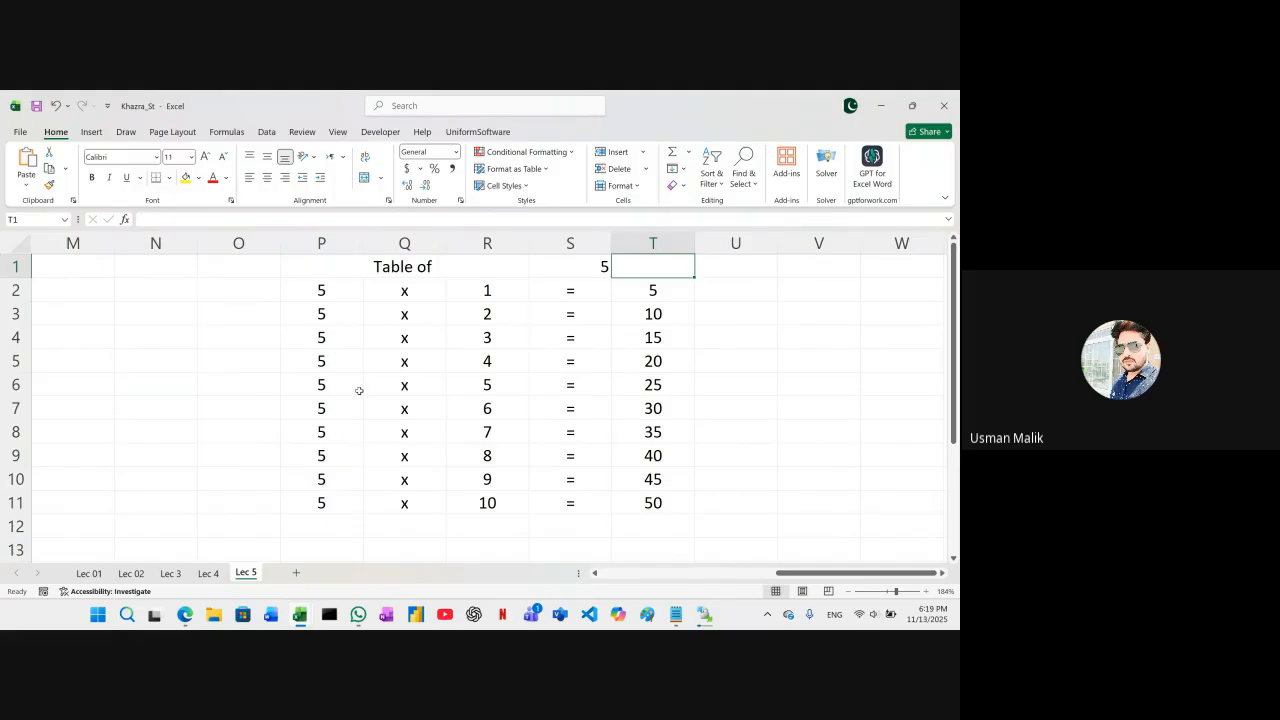
{"action": "left_click", "coordinate": [643, 293]}
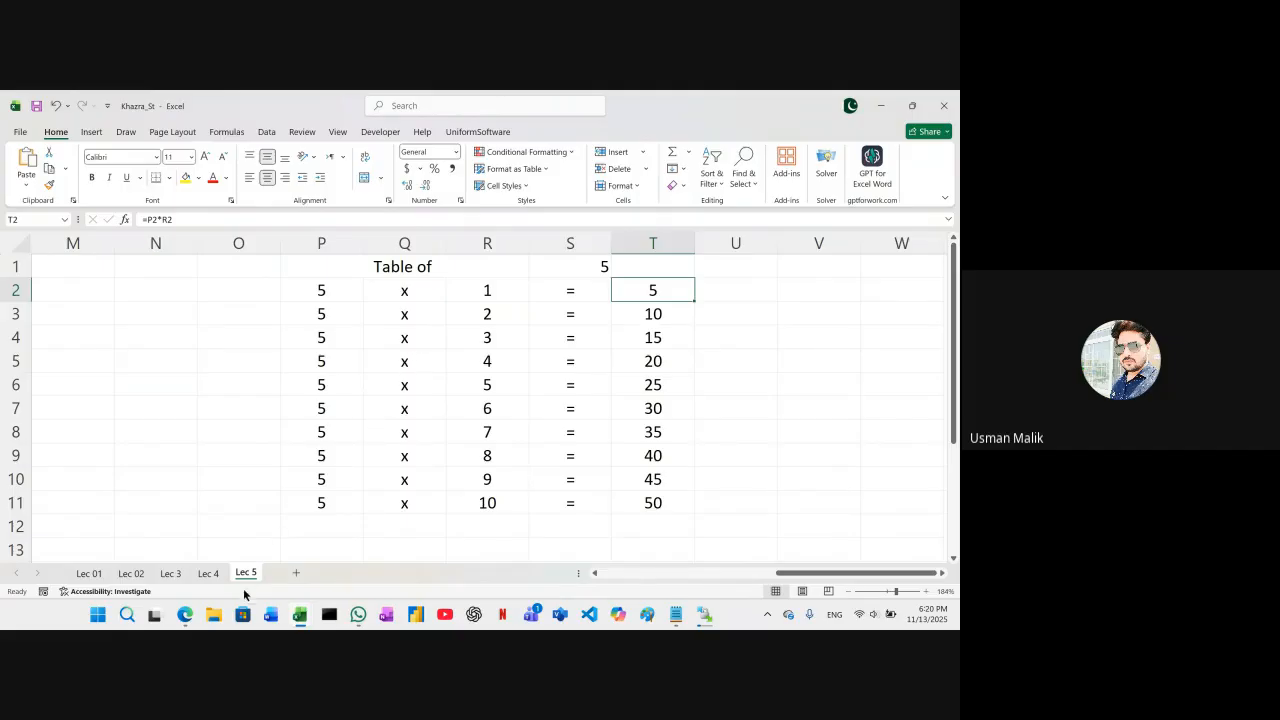
Switch to the Google Meet call in the Edge browser
{"action": "mouse_move", "coordinate": [184, 619]}
{"action": "left_click", "coordinate": [150, 550]}
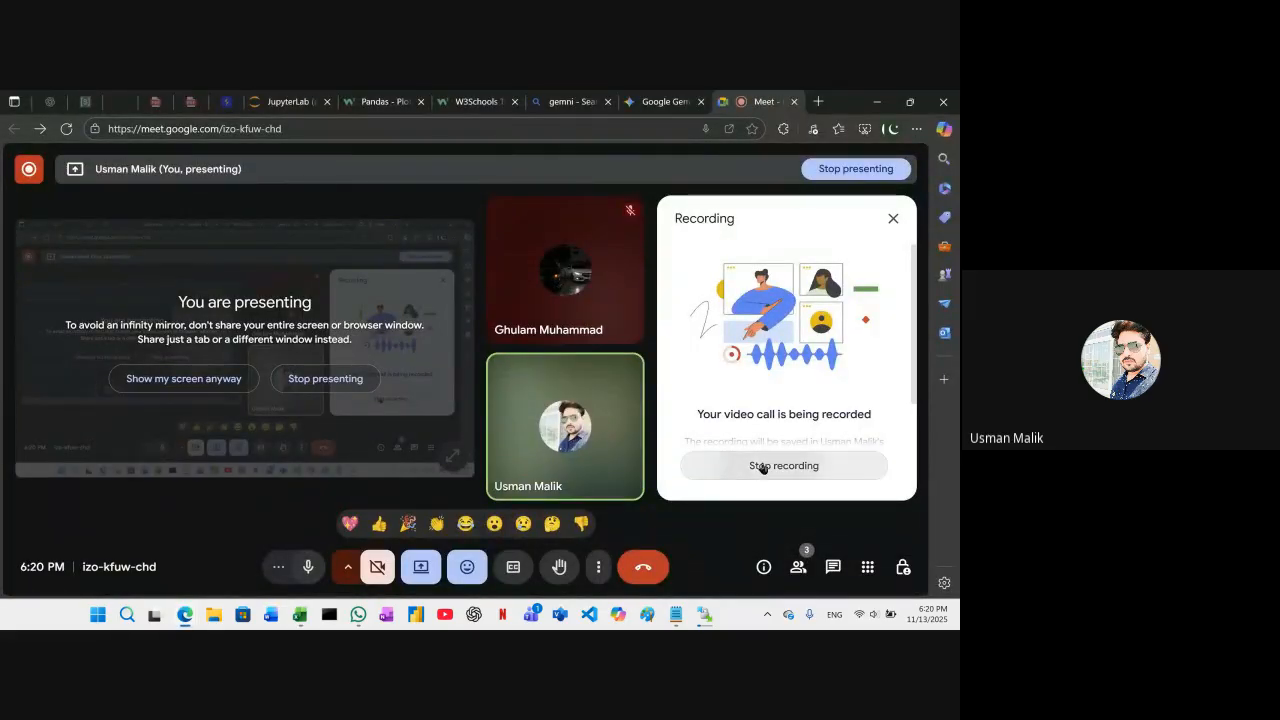